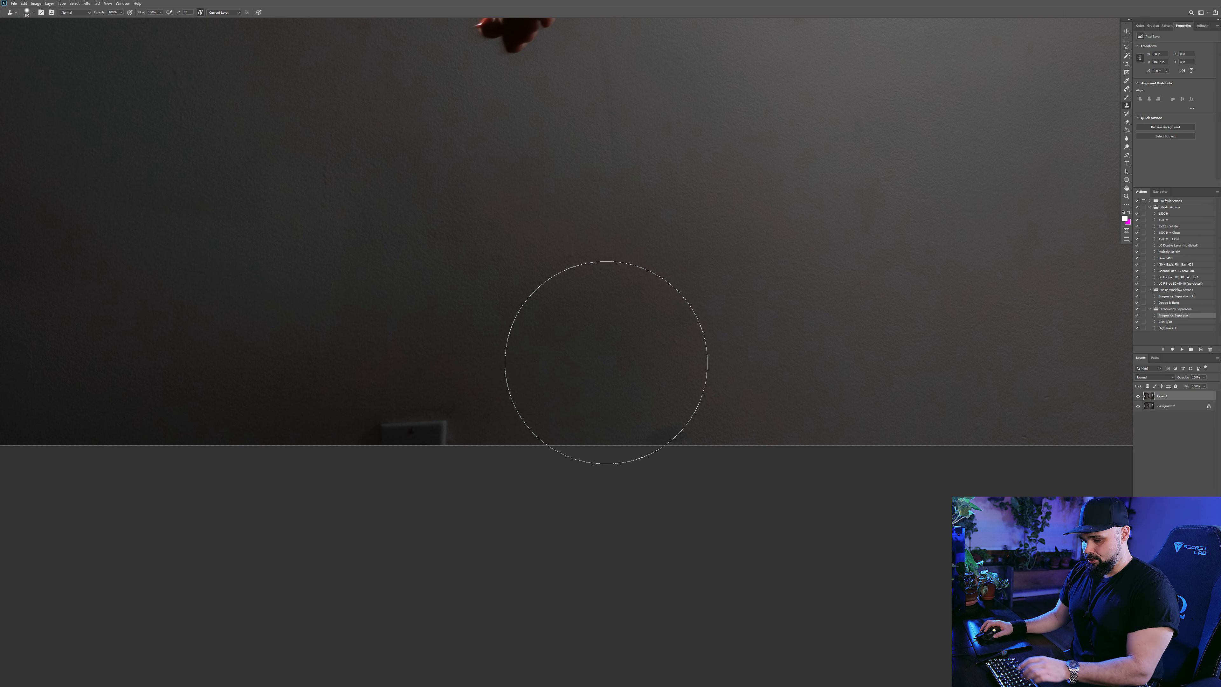
Step: Remove the dark spot and the wall outlet along the photo's lower edge with a smaller Clone Stamp and the Healing Brush
key("bracketleft")
key("bracketleft")
key("bracketleft")
key("bracketleft")
key("bracketleft")
key("bracketleft")
key("bracketleft")
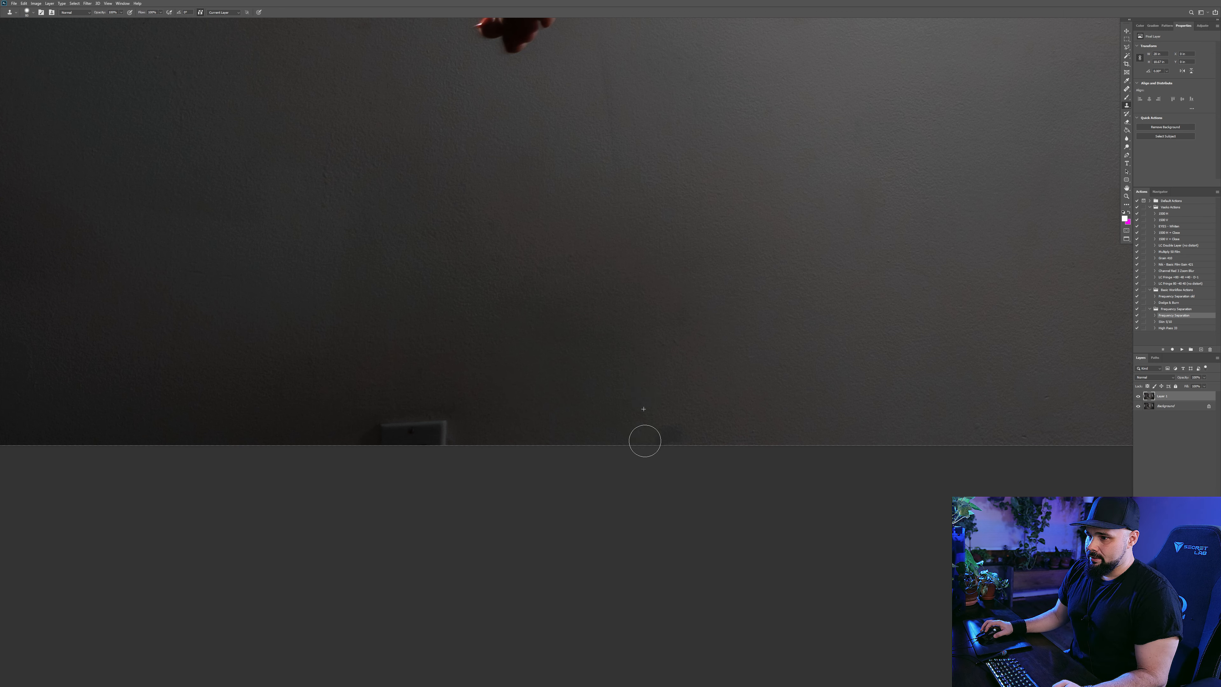
left_click_drag(599, 551, 831, 533)
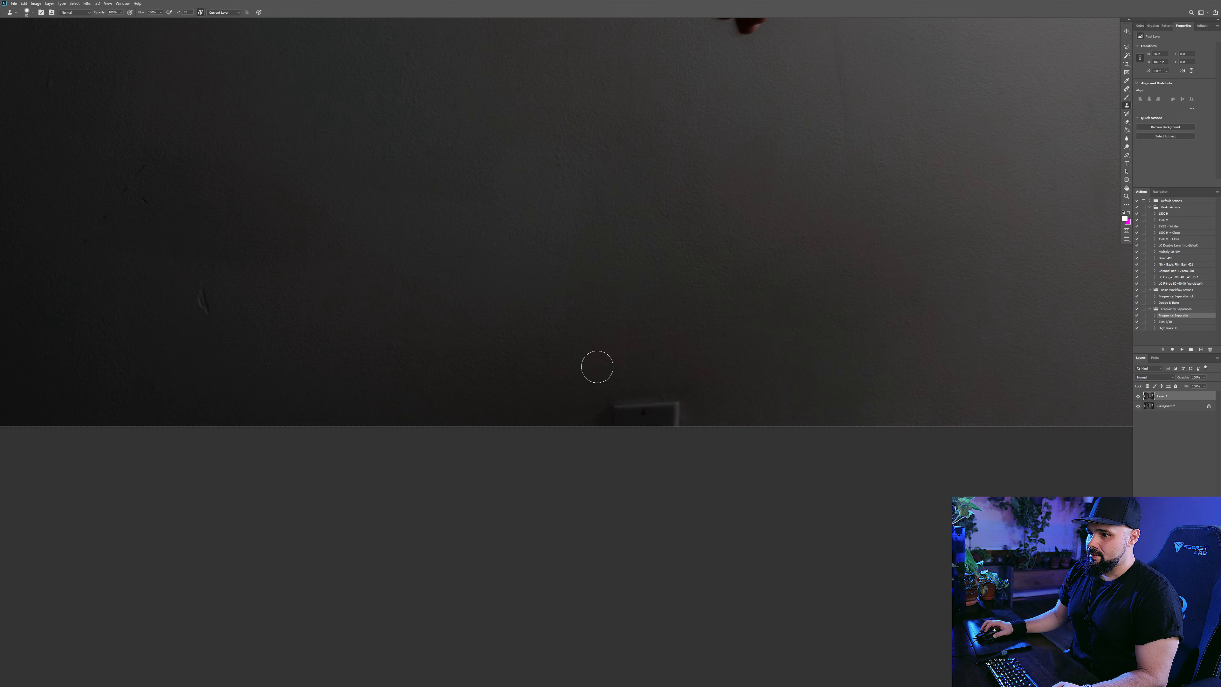
left_click(682, 412)
key("j")
left_click_drag(606, 409, 649, 400)
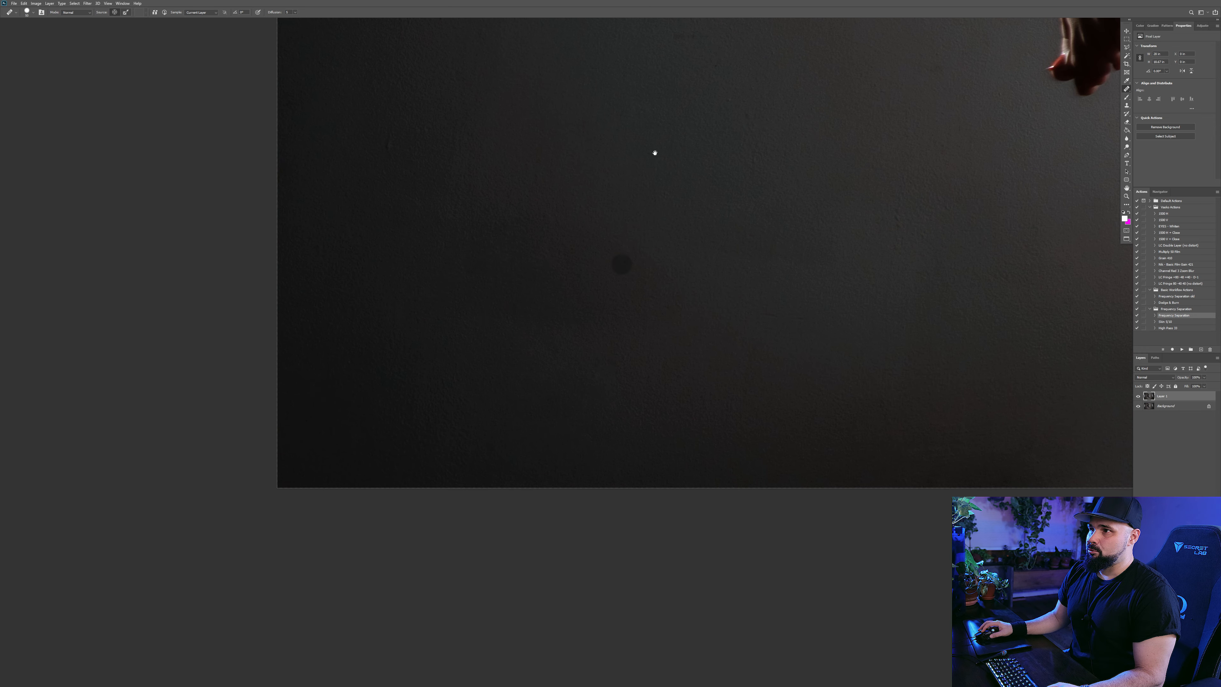
Step: Heal small blemishes on the wall with the Healing Brush, working from the dark corner to the area below the model's legs
left_click_drag(655, 153, 676, 346)
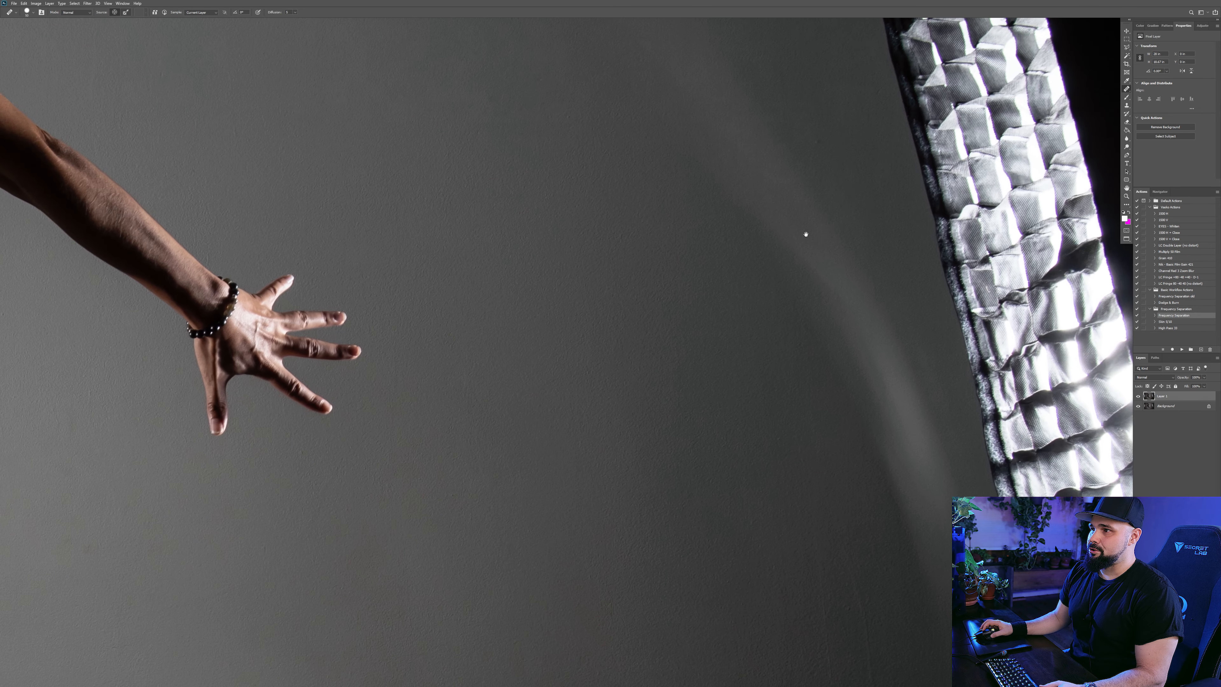
left_click(613, 422)
left_click_drag(555, 442, 789, 150)
left_click_drag(587, 342, 779, 86)
mouse_move(578, 436)
left_mouse_down()
mouse_move(682, 221)
mouse_move(734, 161)
left_mouse_up()
left_click_drag(568, 338, 670, 320)
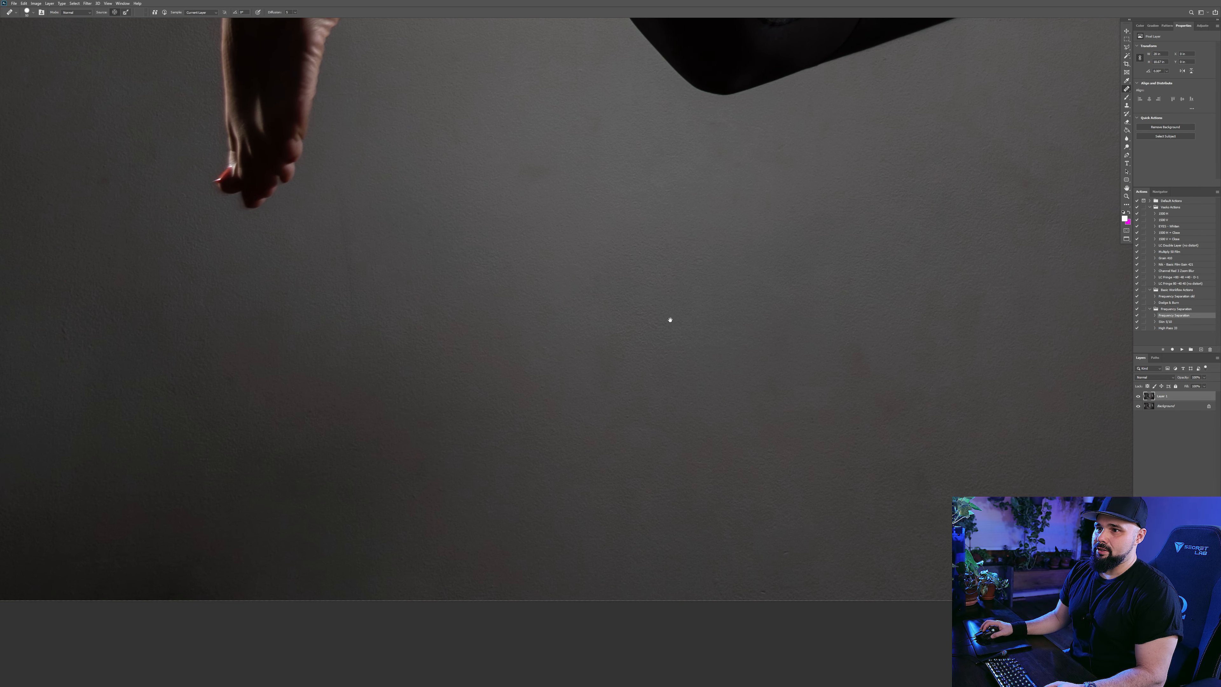
left_click_drag(626, 224, 565, 310)
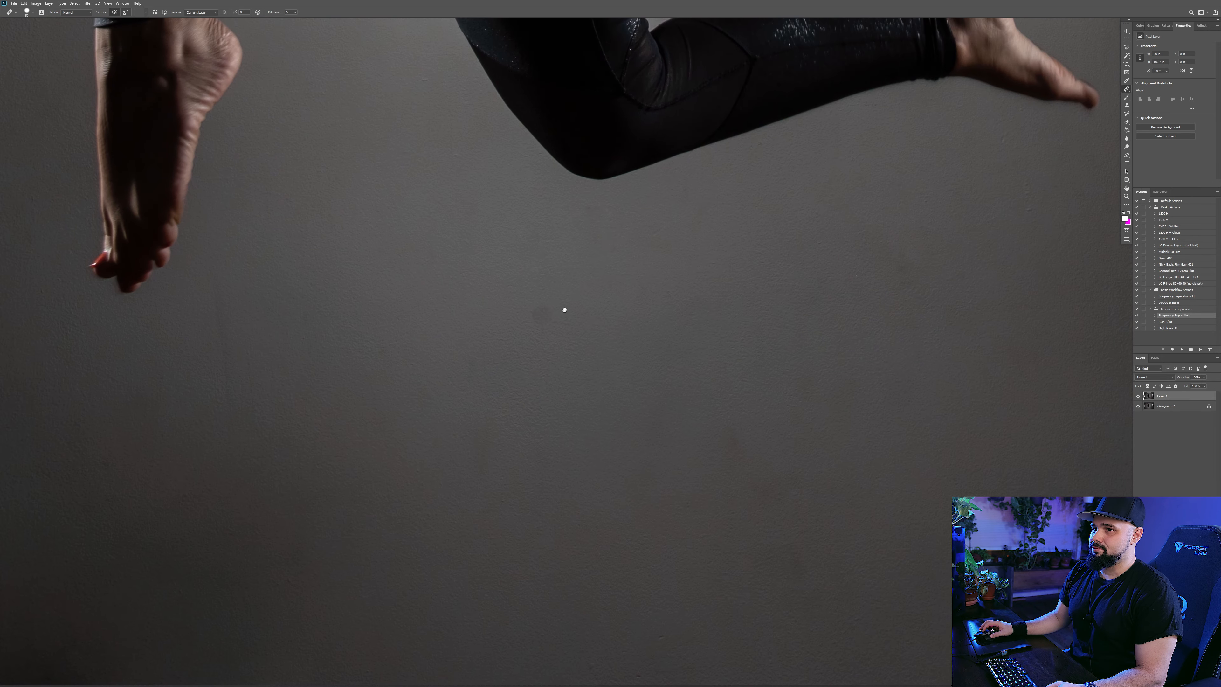
left_click_drag(804, 300, 716, 197)
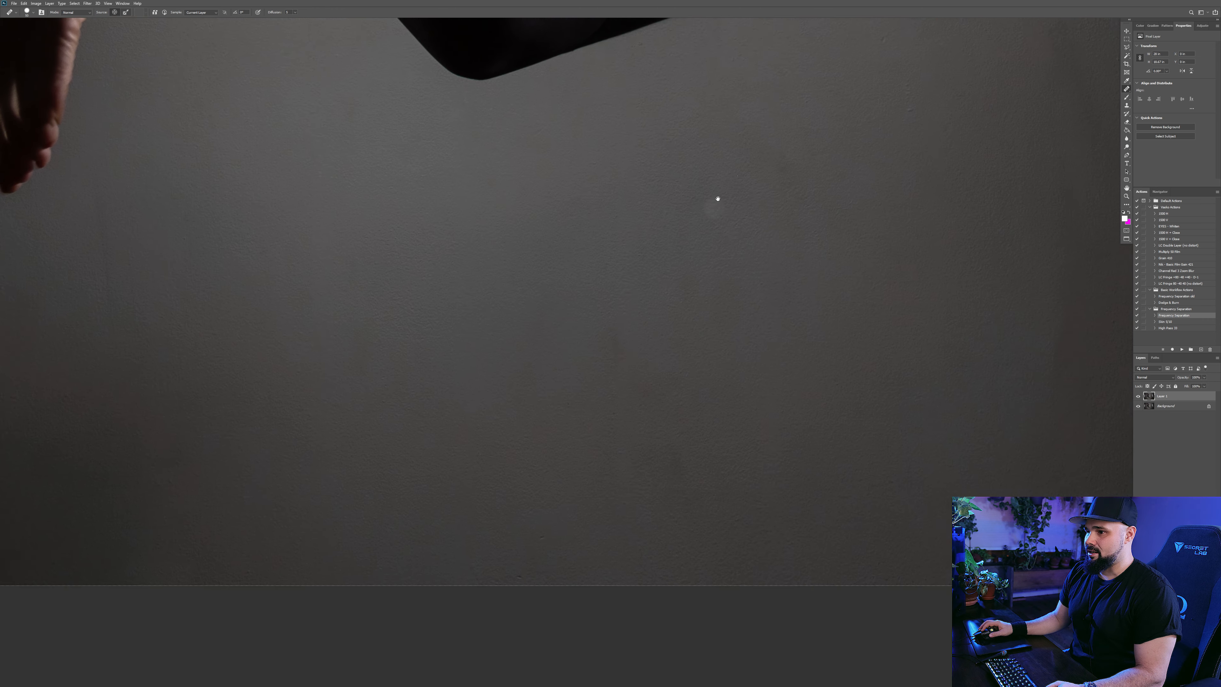
left_click_drag(826, 310, 592, 389)
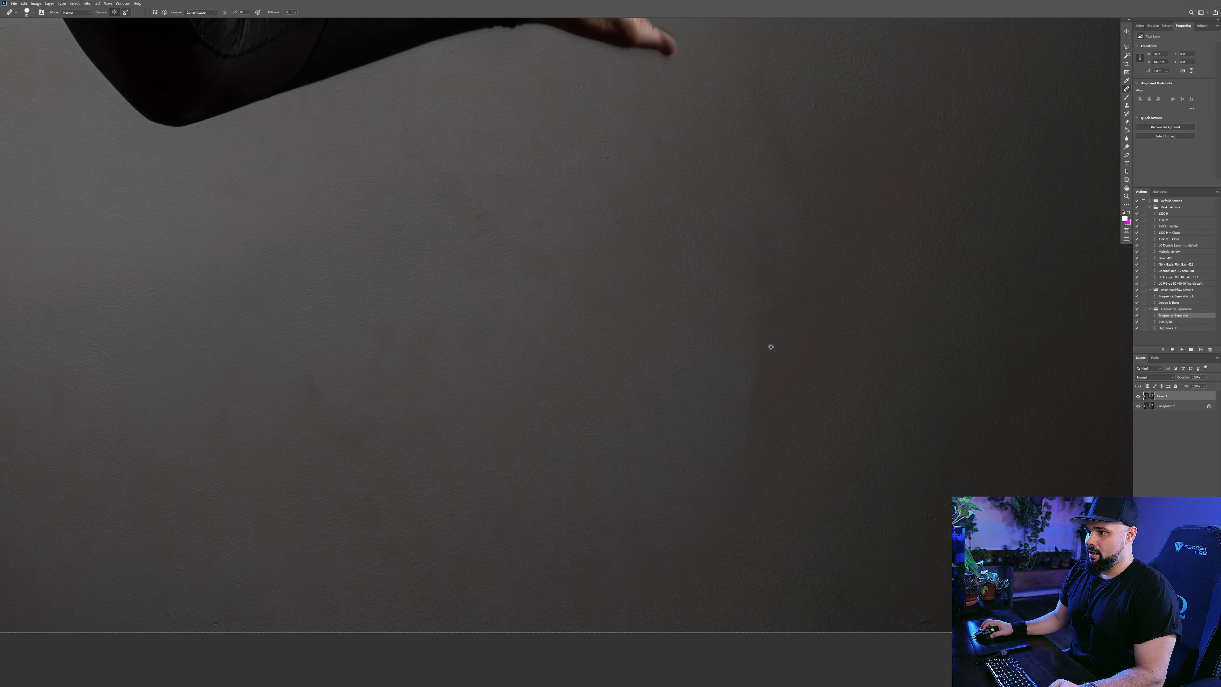
Step: Heal the dark marks on the wall below and to the right of the model's trailing foot
left_click_drag(730, 371, 680, 425)
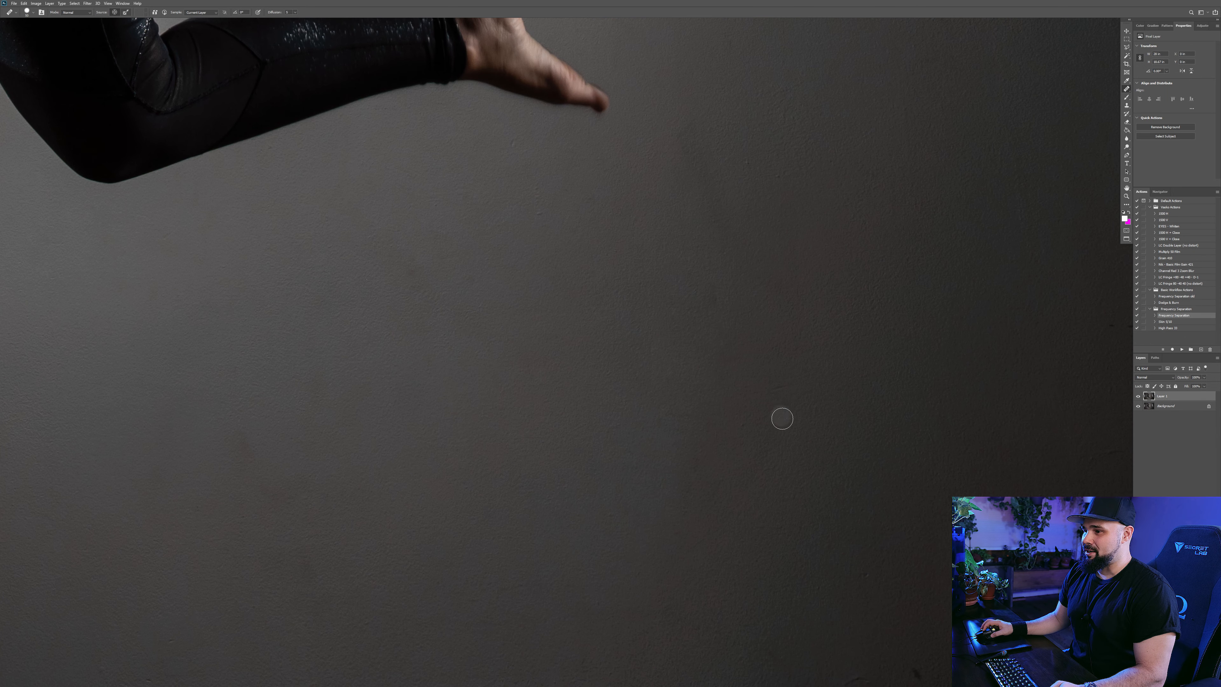
left_click_drag(748, 436, 695, 385)
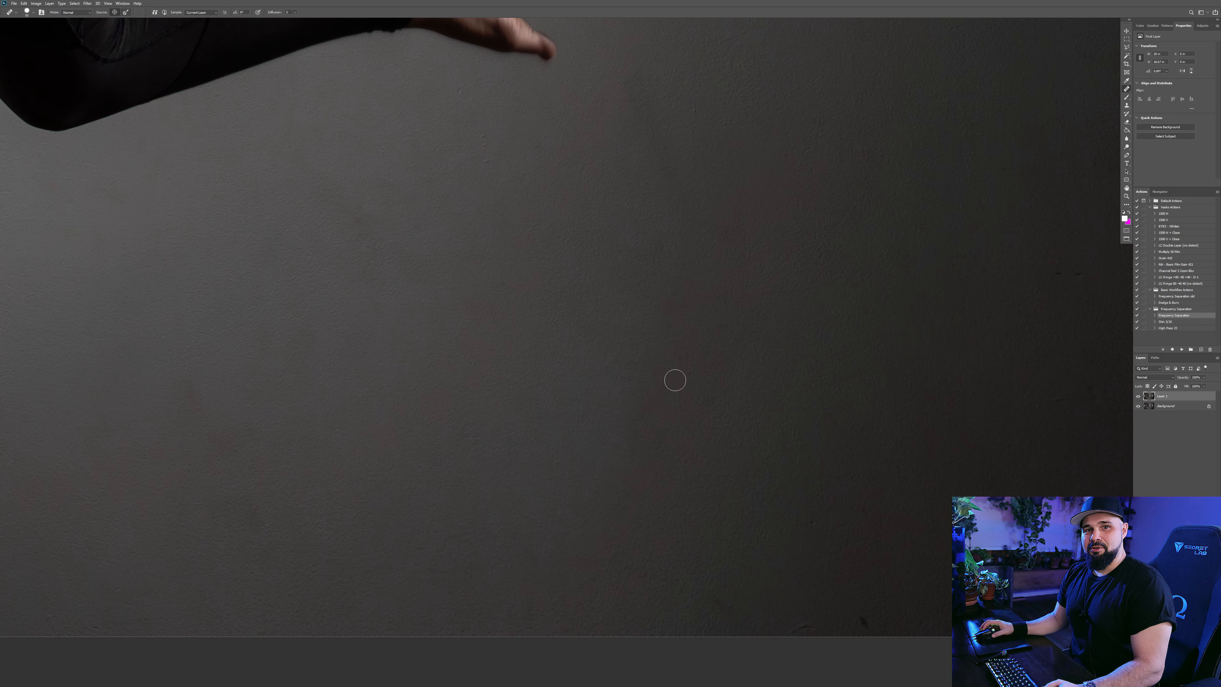
left_click_drag(796, 380, 706, 300)
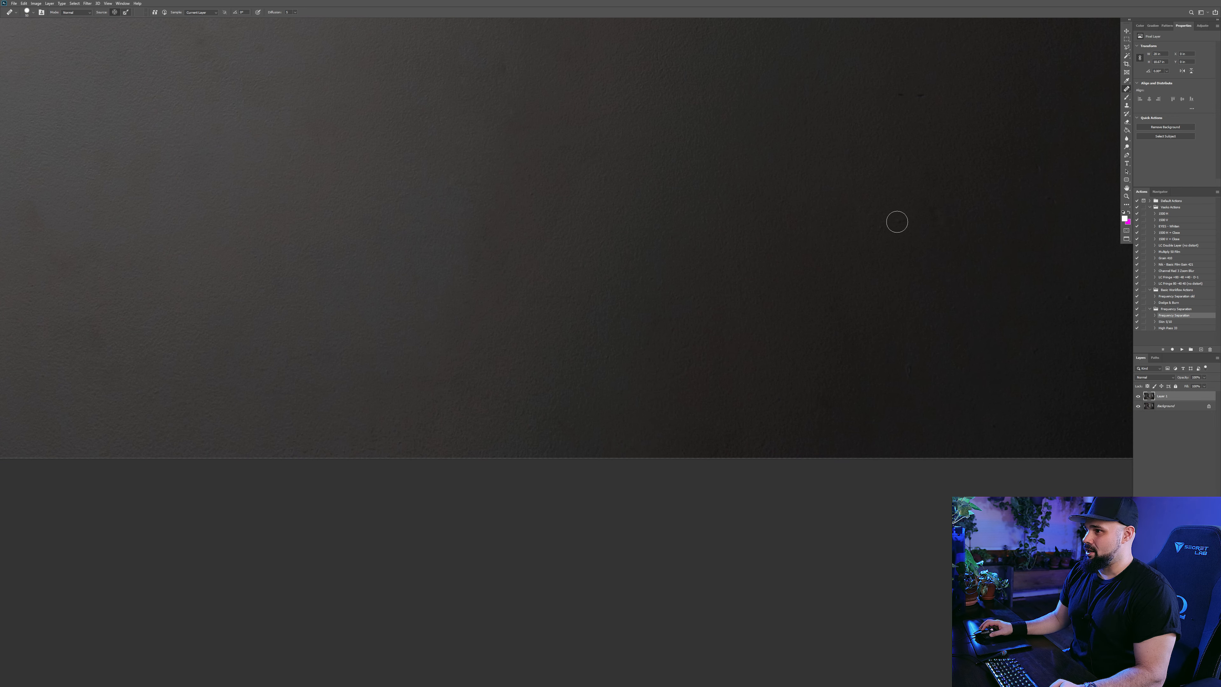
left_click_drag(919, 192, 856, 341)
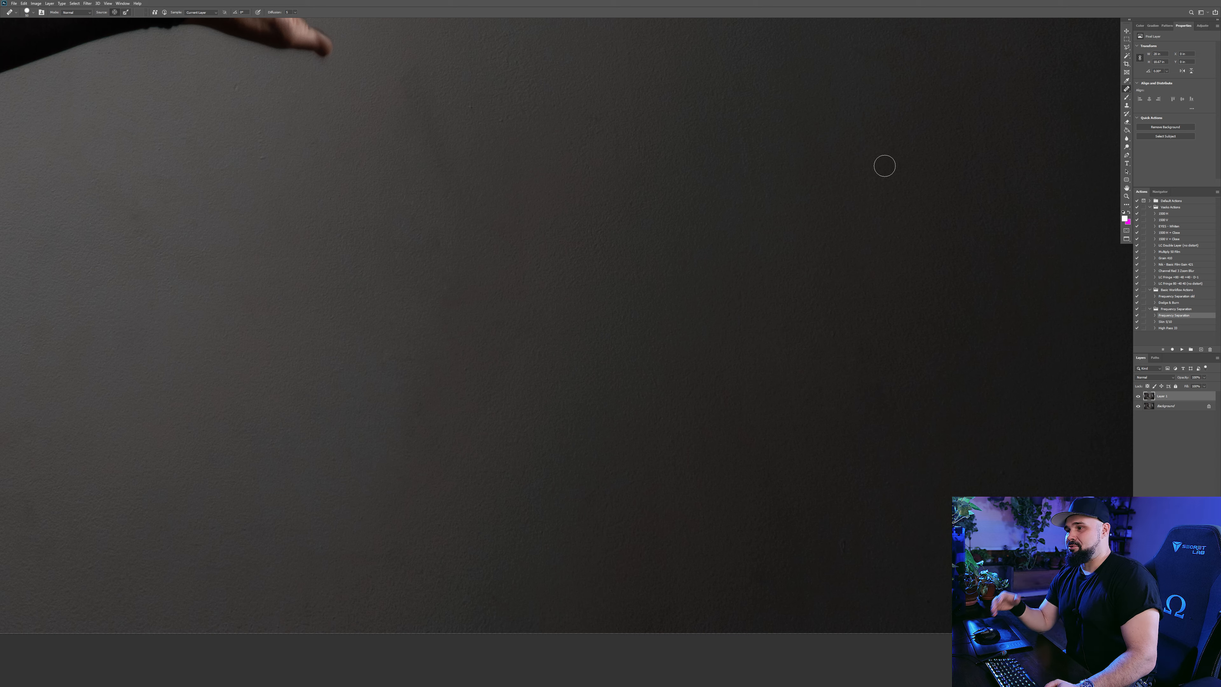
left_click_drag(877, 367, 794, 316)
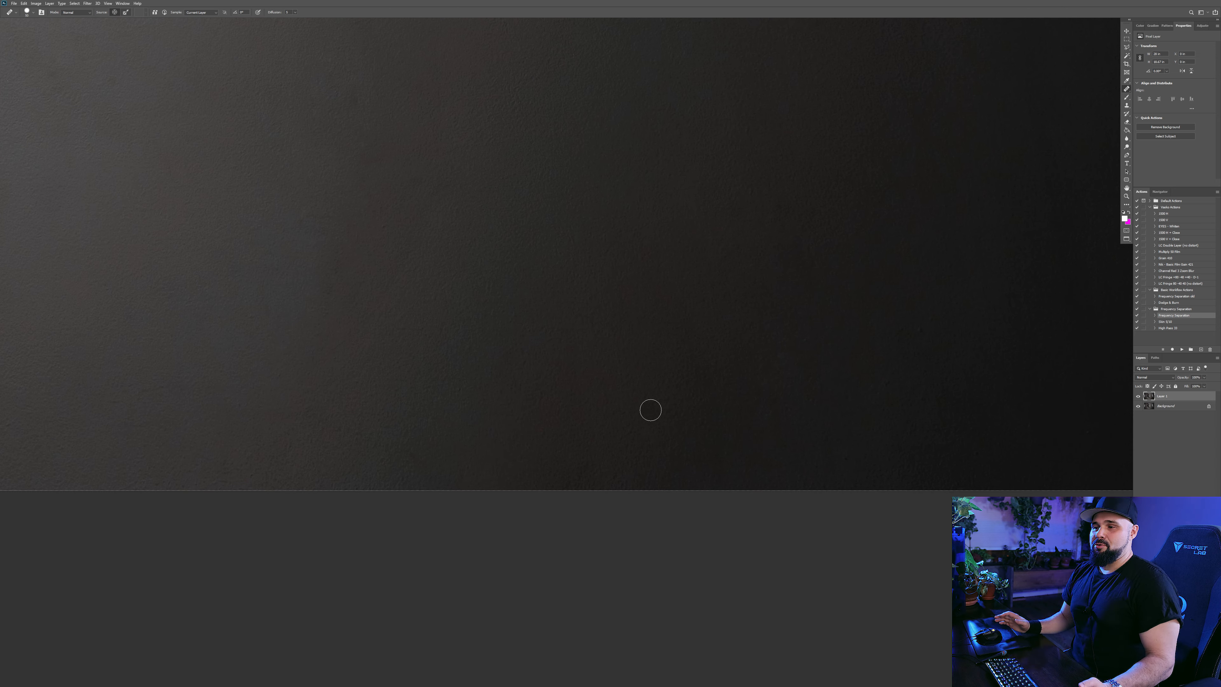
left_click_drag(628, 404, 920, 666)
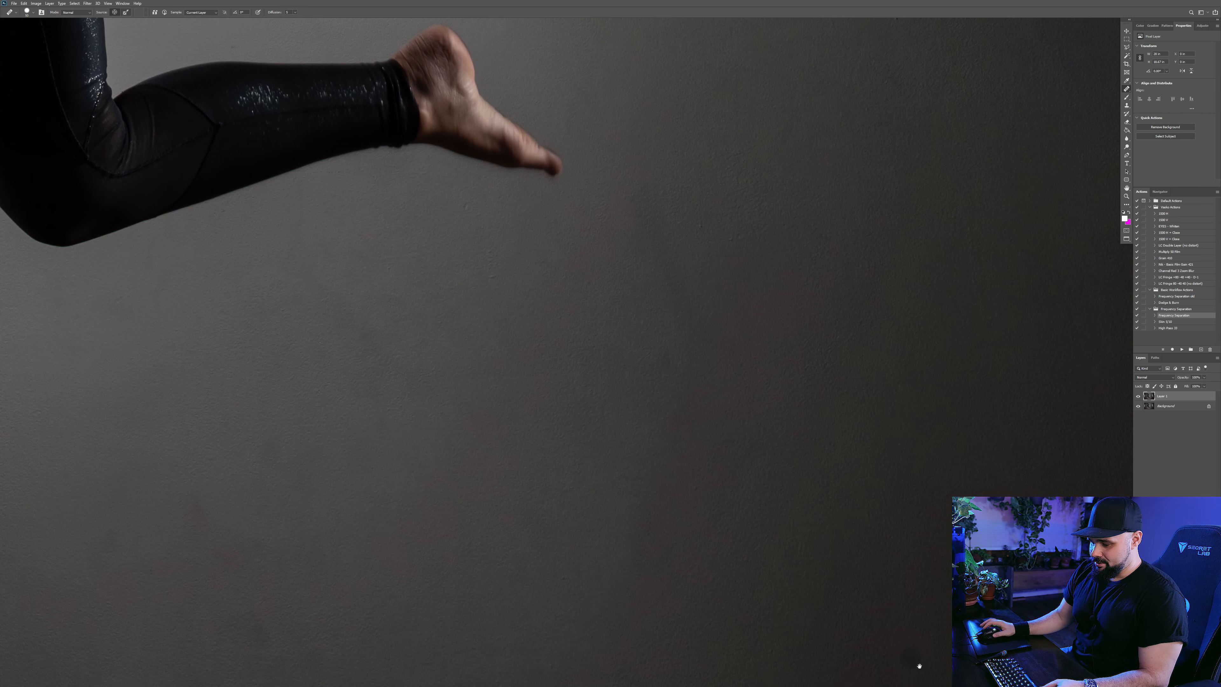
Step: Inspect the retouched lower wall for leftover marks, both close up and with the whole photo in view
key("ctrl+minus")
key("ctrl+minus")
key("ctrl+minus")
left_click_drag(570, 458, 761, 498)
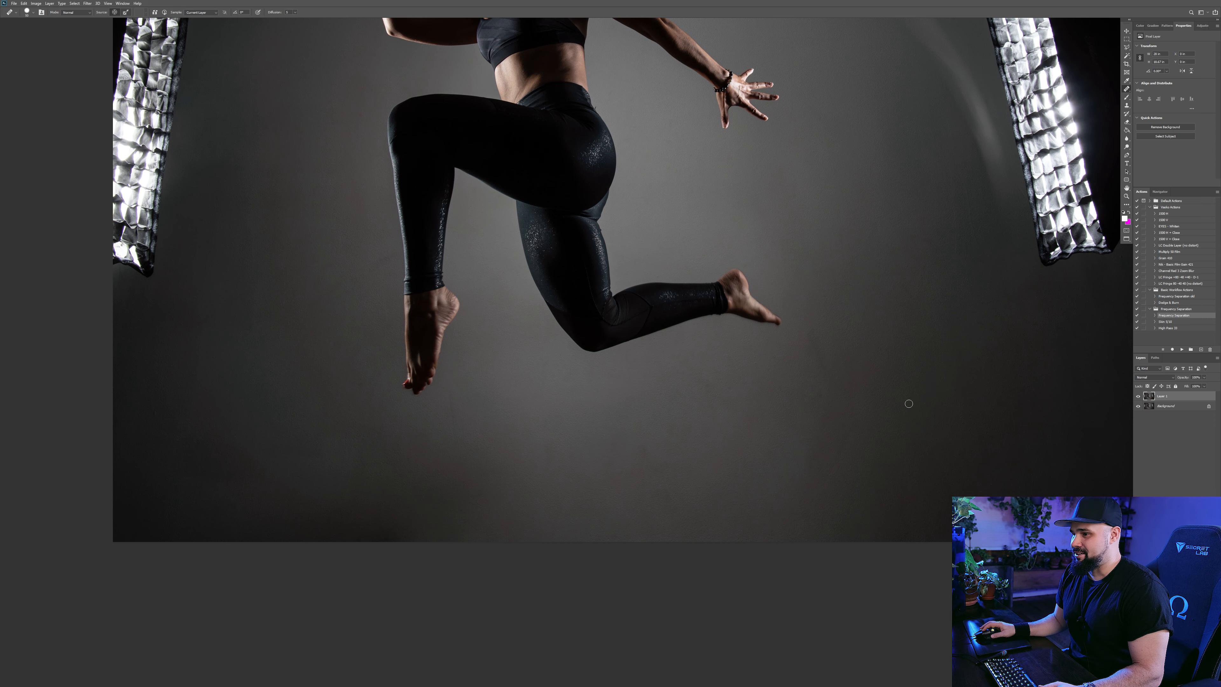
left_click(784, 387)
left_click_drag(823, 395, 709, 366)
key("z")
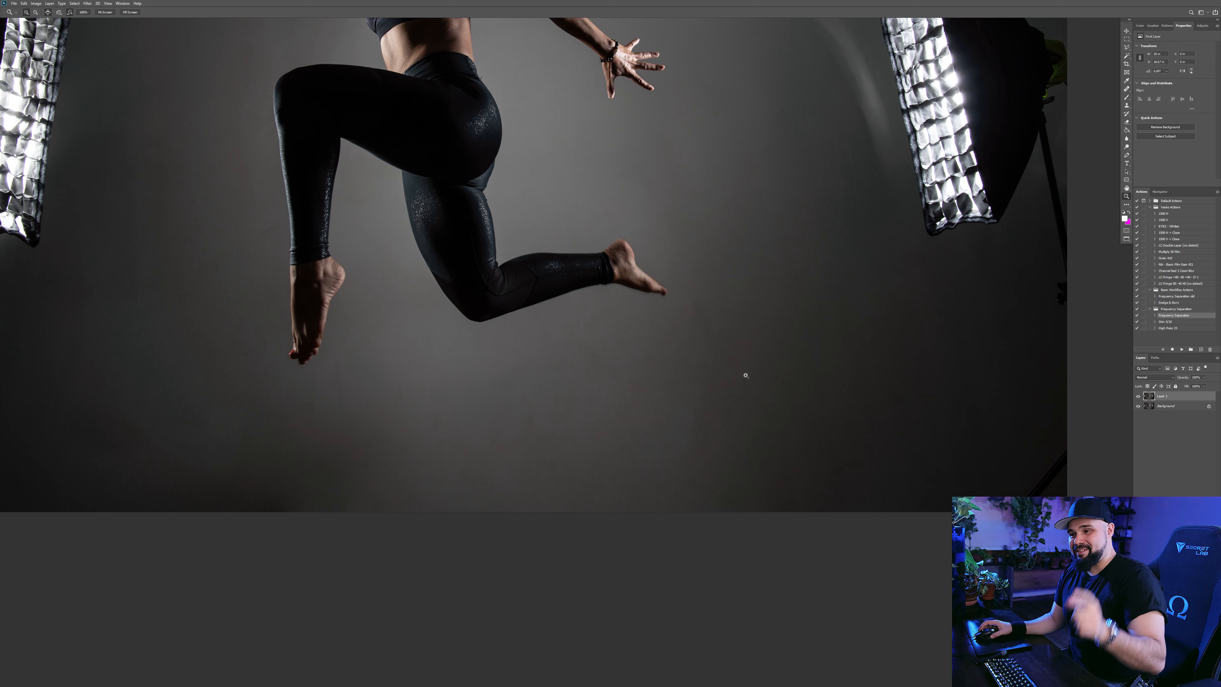
left_click_drag(784, 396, 835, 302)
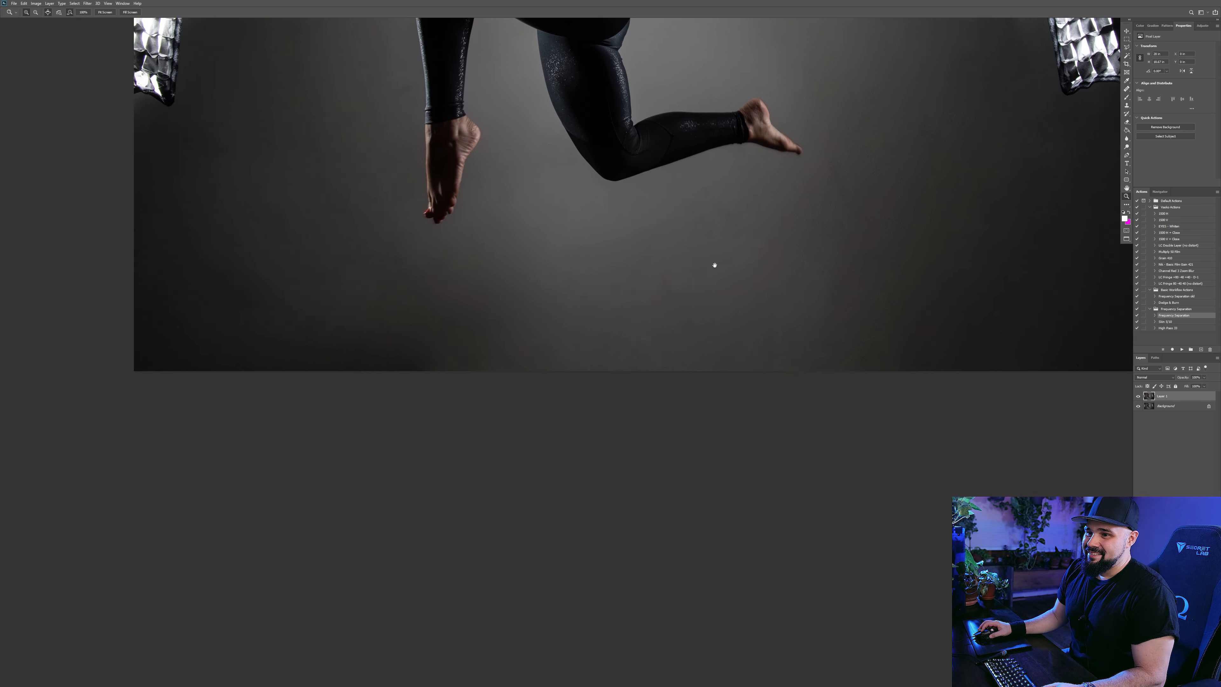
left_click_drag(604, 288, 602, 290)
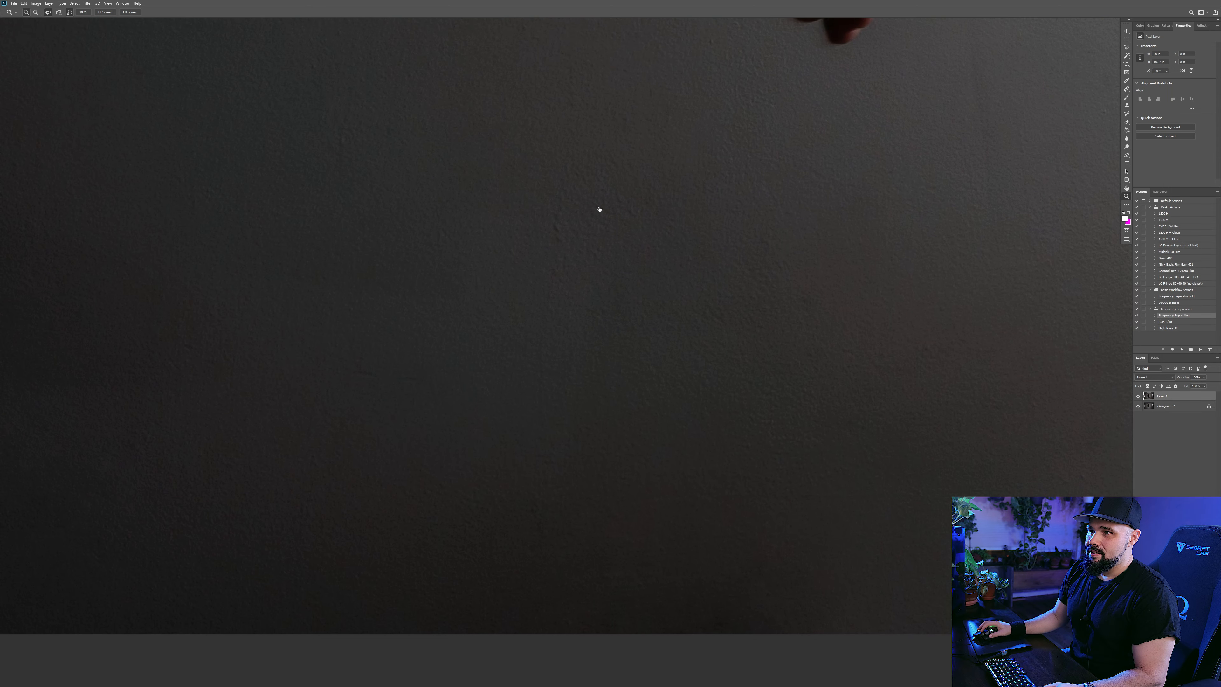
key("j")
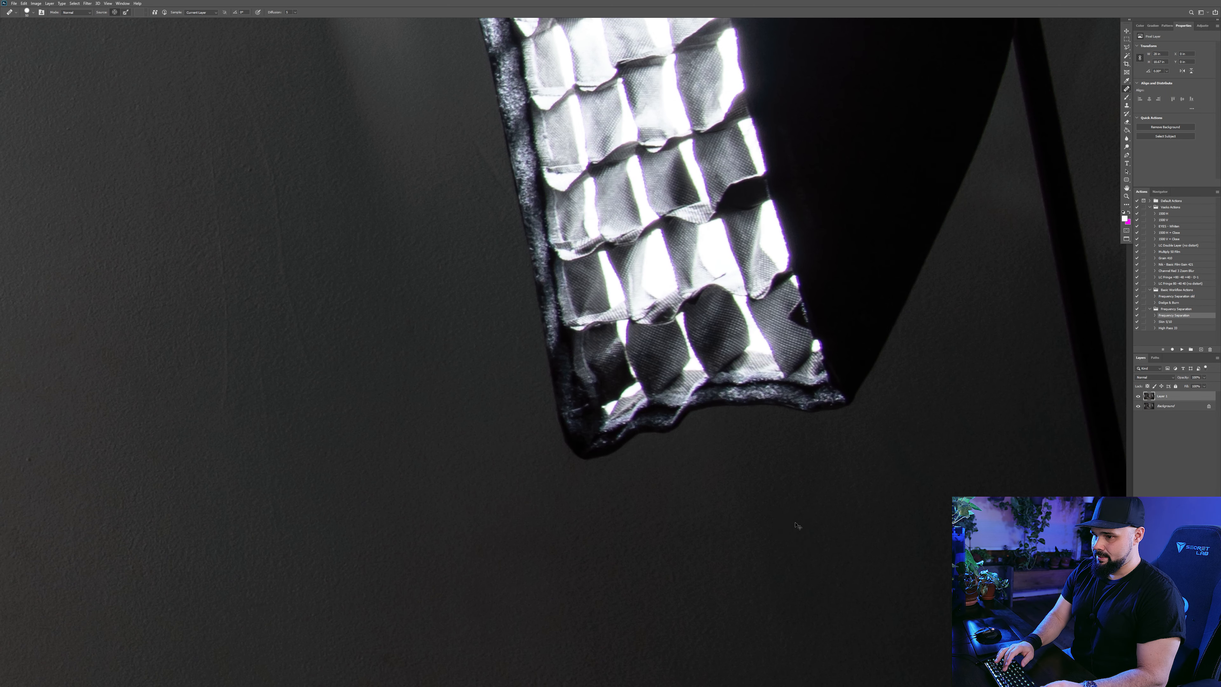
key("ctrl+minus")
key("ctrl+minus")
key("ctrl+minus")
key("ctrl+minus")
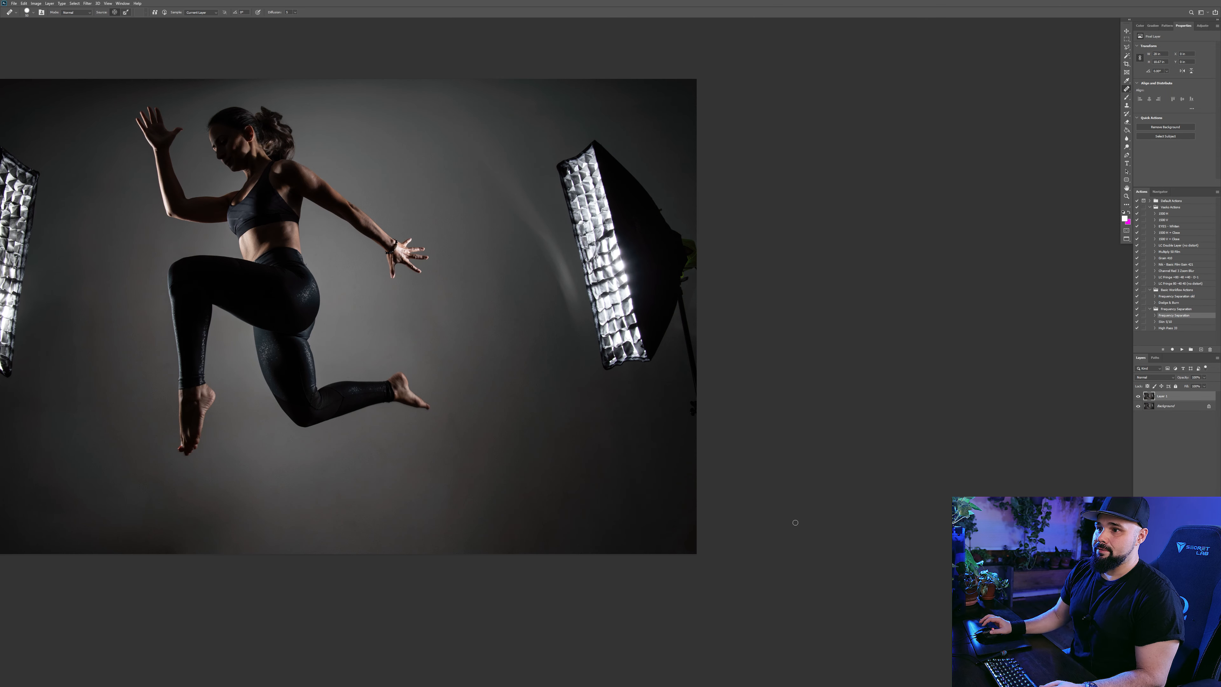
mouse_move(535, 439)
left_mouse_down()
mouse_move(703, 376)
mouse_move(674, 407)
left_mouse_up()
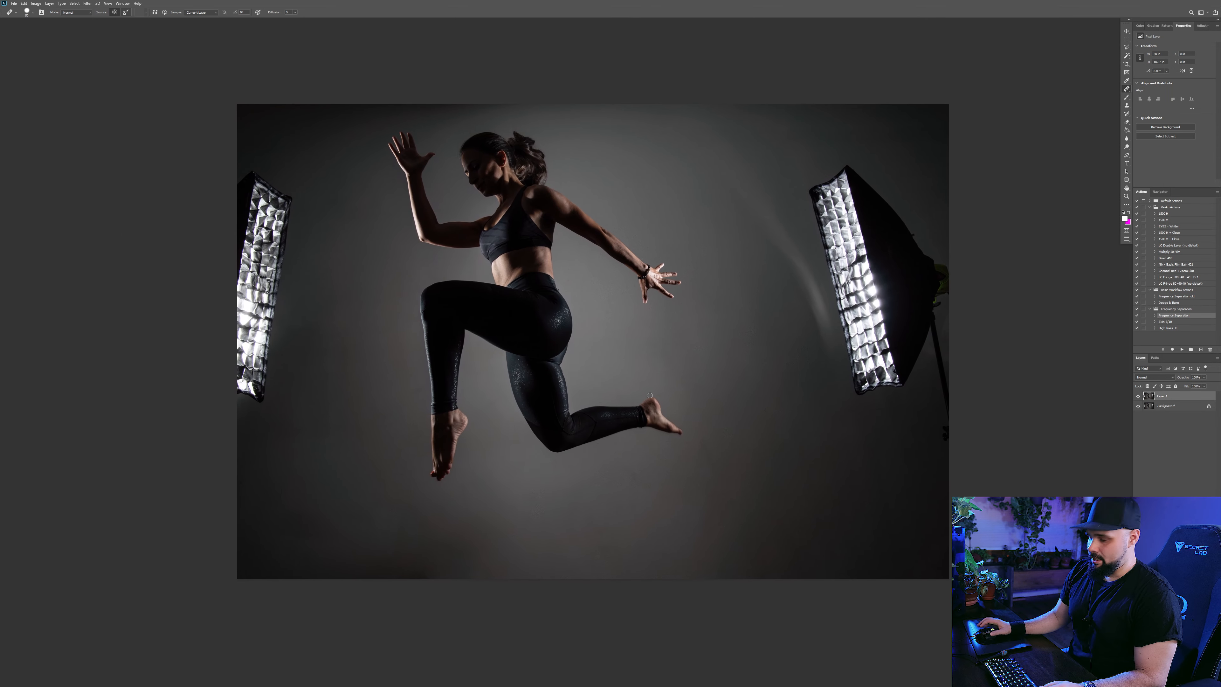
Step: Examine the light streak beside the right softbox and the uneven tones across the lower wall
key("ctrl+plus")
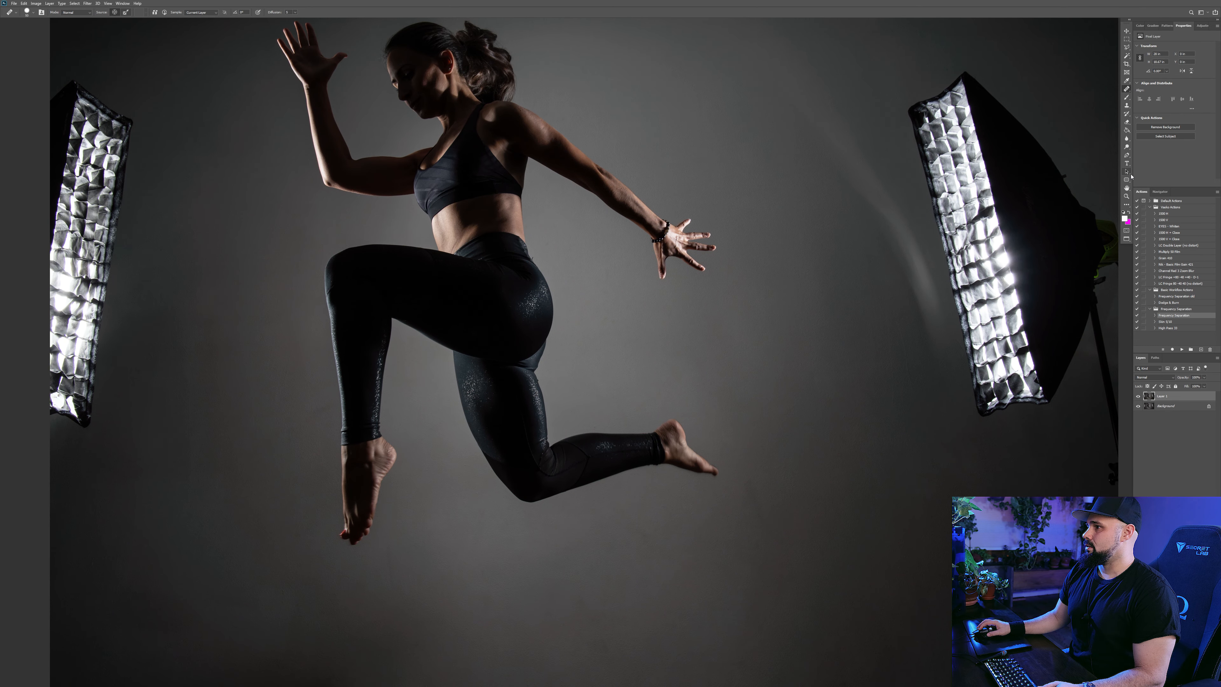
left_click_drag(907, 279, 831, 181)
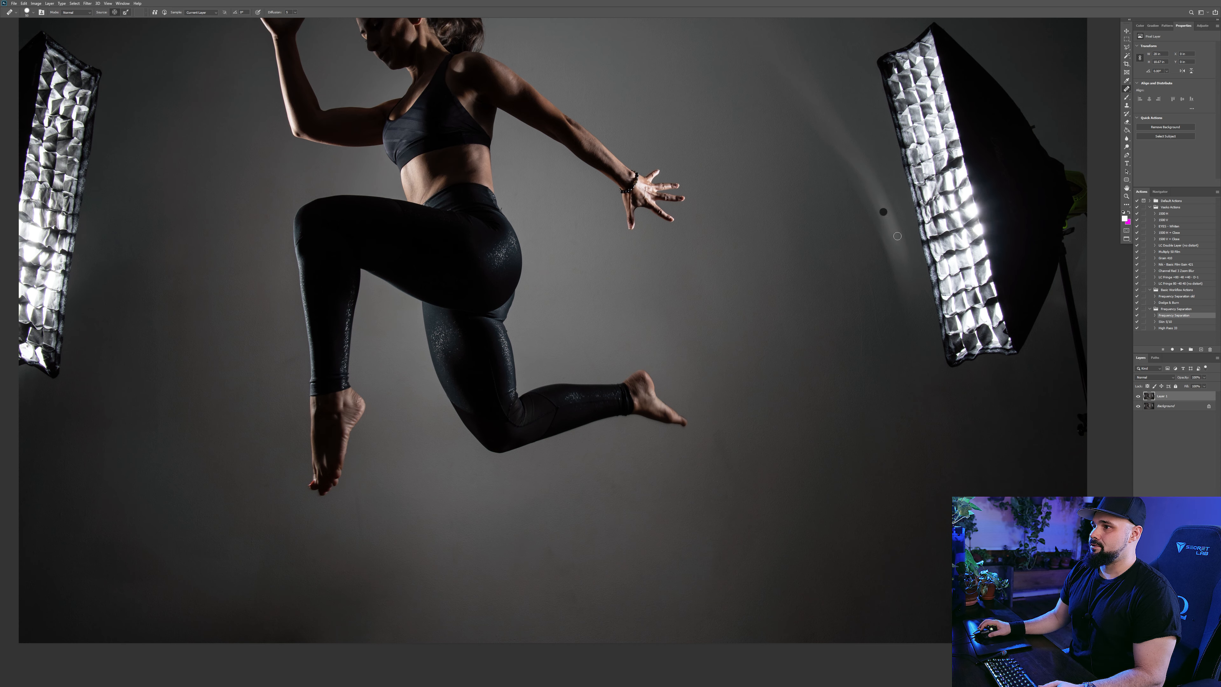
left_click_drag(260, 460, 292, 468)
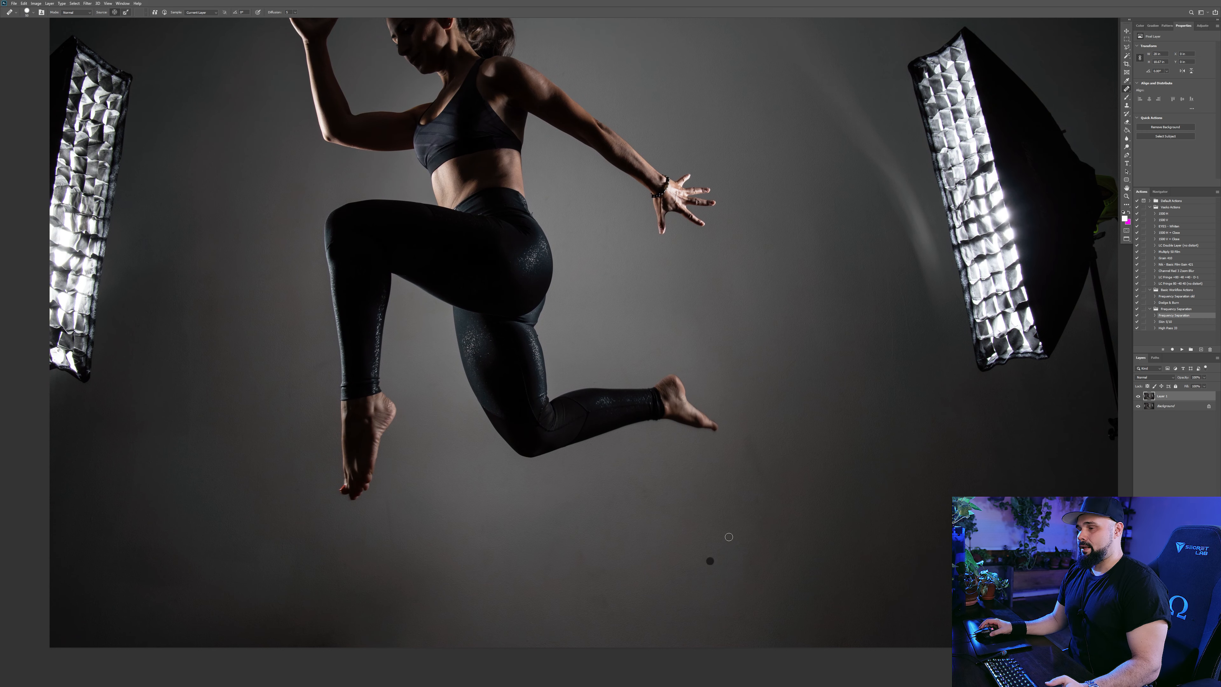
key("ctrl+minus")
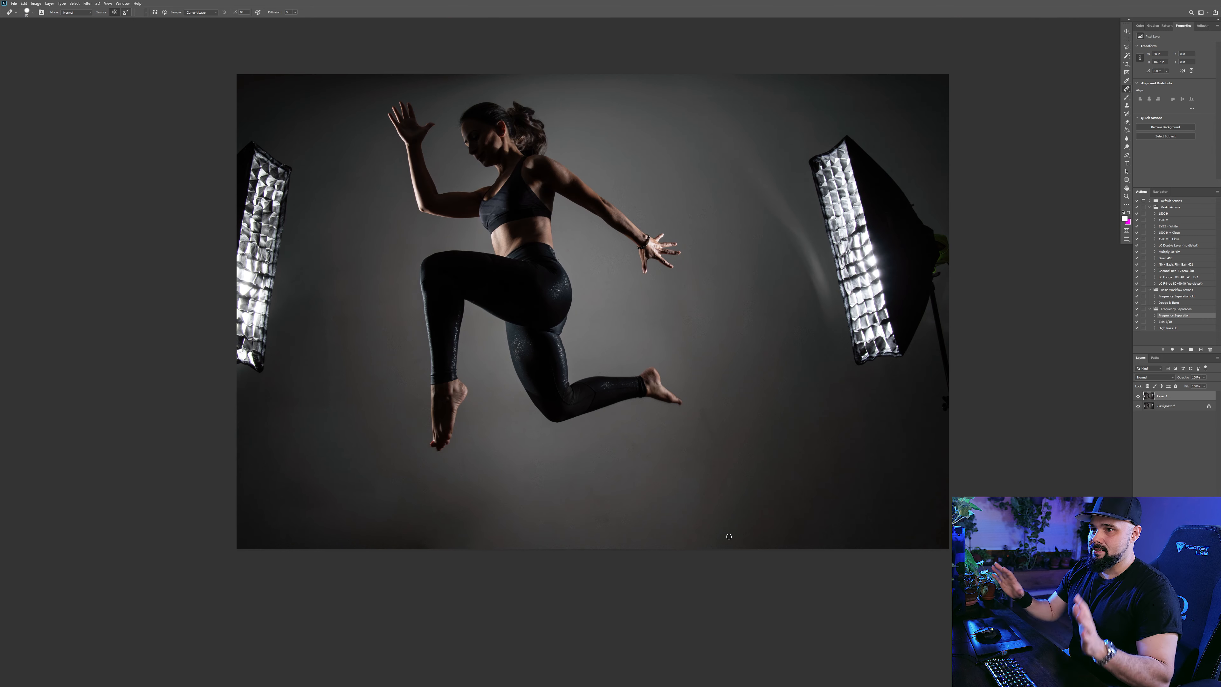
Step: Run the Frequency Separation action on Layer 1, with the Textures layer hidden and the Tones layer selected
scroll(575, 336, "up", 3)
left_click_drag(712, 274, 724, 302)
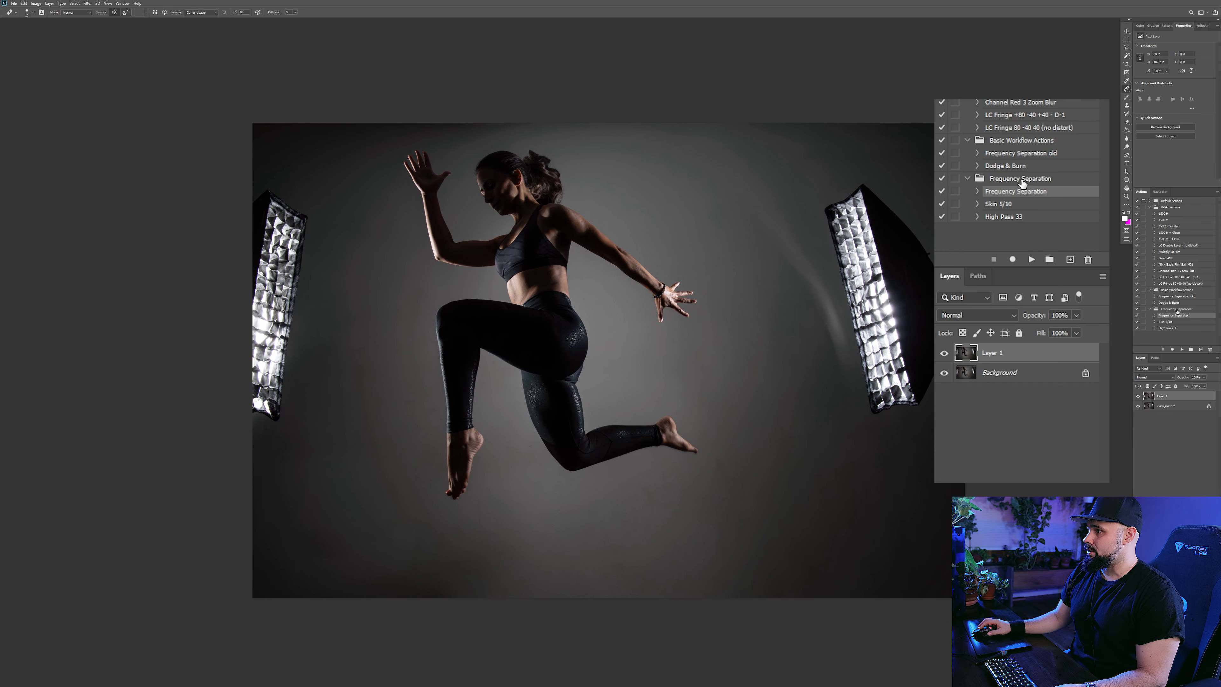
left_click(1182, 349)
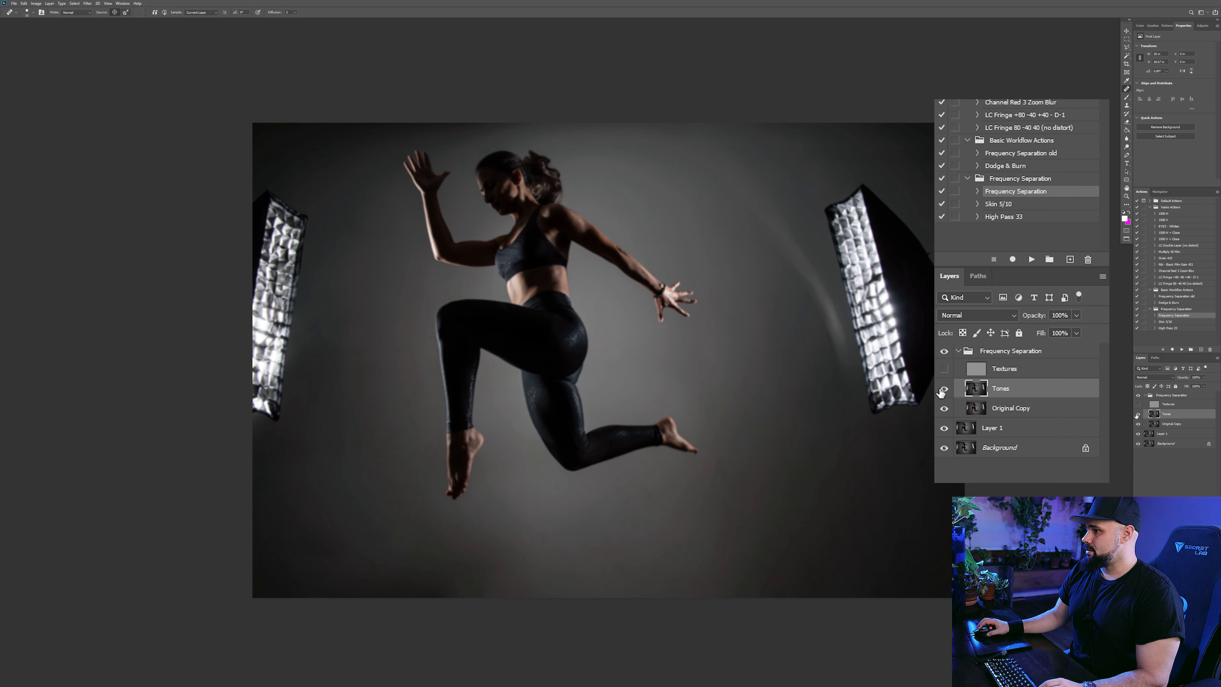
Step: Blend the wall tones into the left softbox on the Tones layer using a much larger Mixer Brush
key("z")
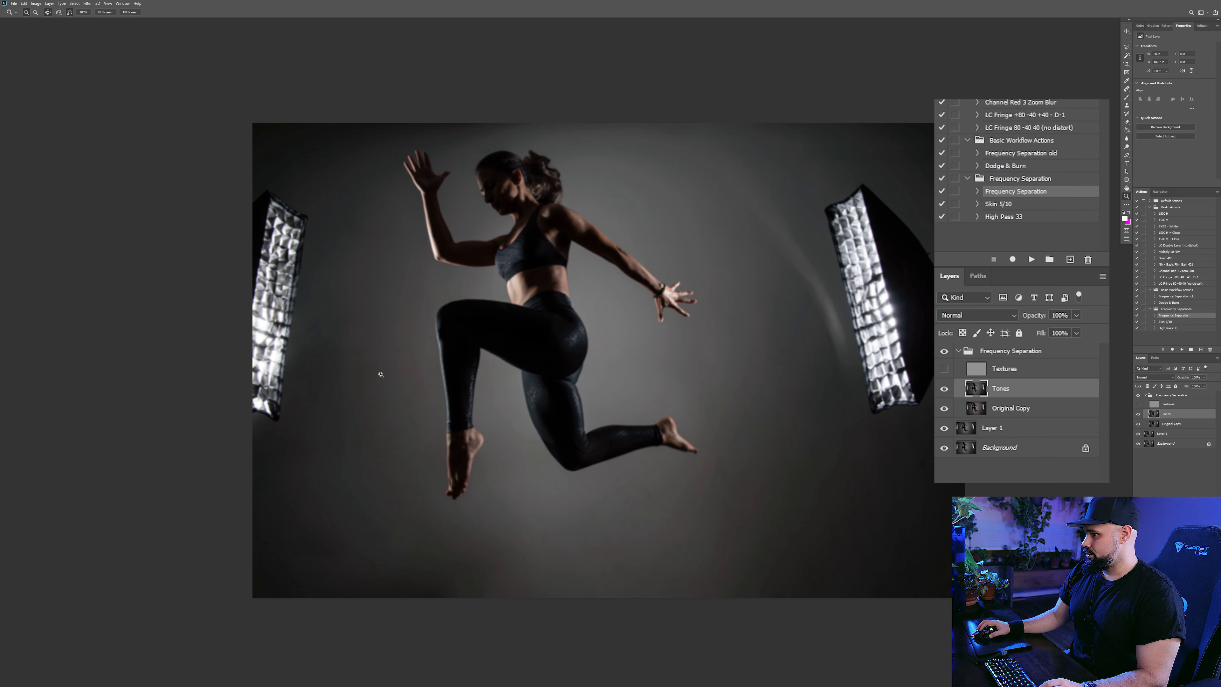
left_click(332, 379)
left_click_drag(318, 368, 424, 376)
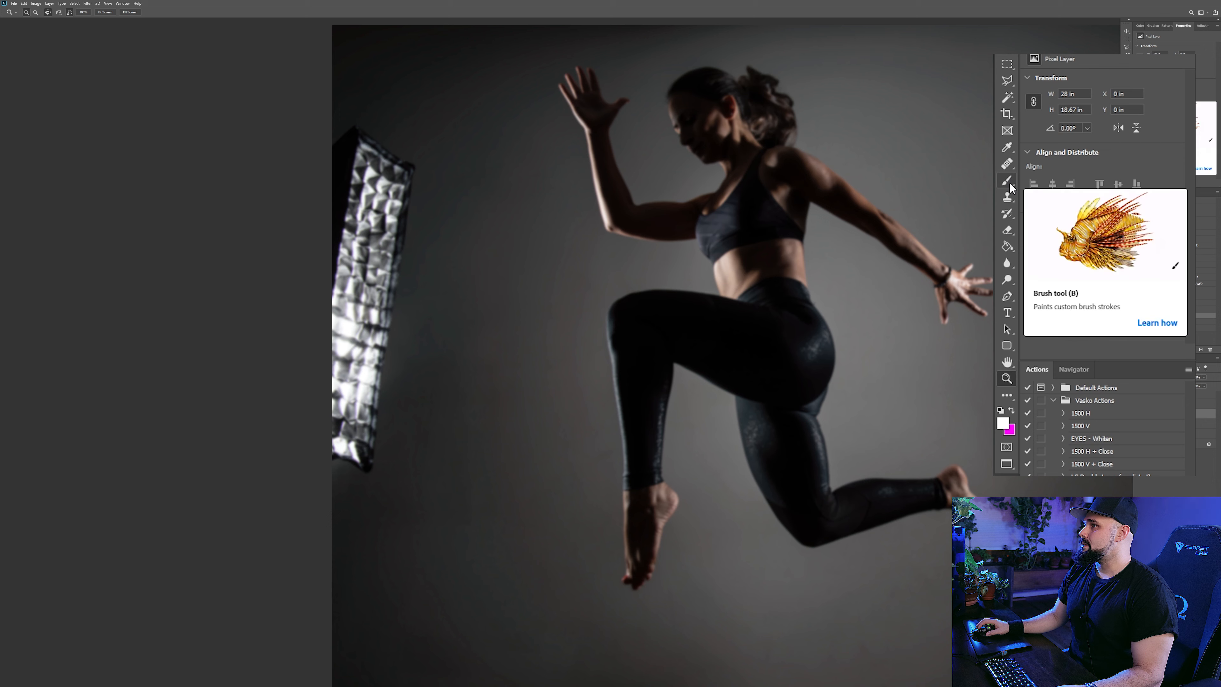
left_click(1009, 181)
left_click(1065, 217)
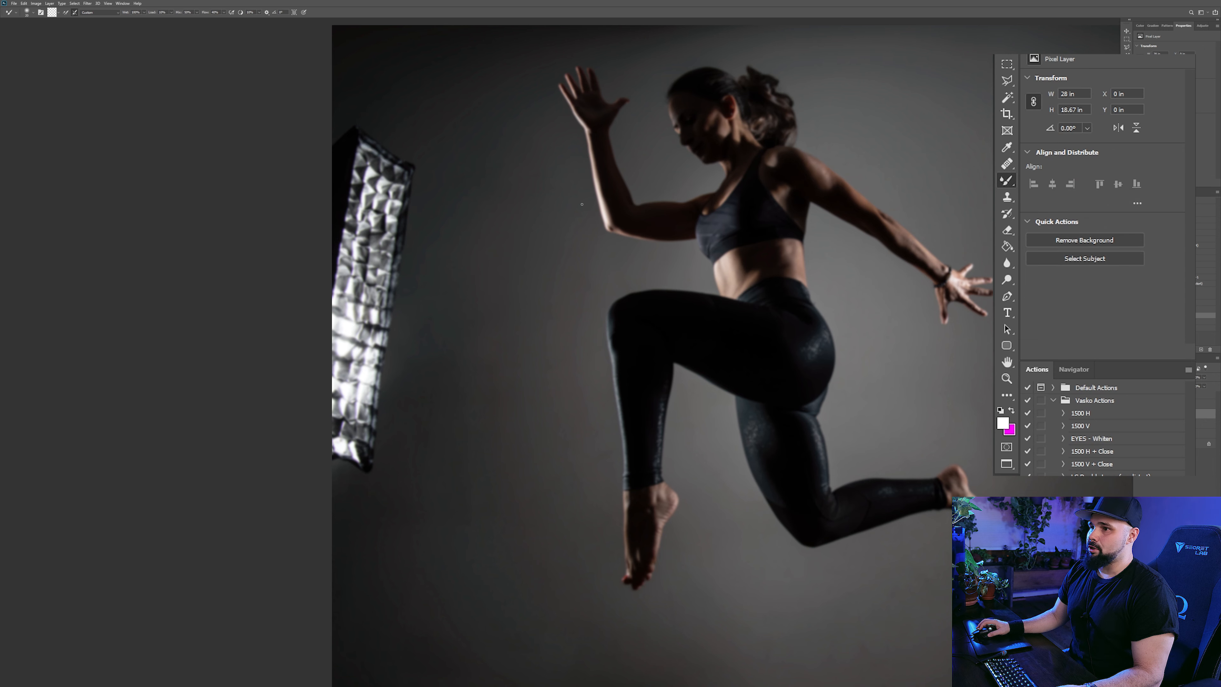
key("bracketright")
key("bracketright")
key("bracketright")
key("bracketright")
key("bracketright")
key("bracketright")
key("bracketright")
key("bracketright")
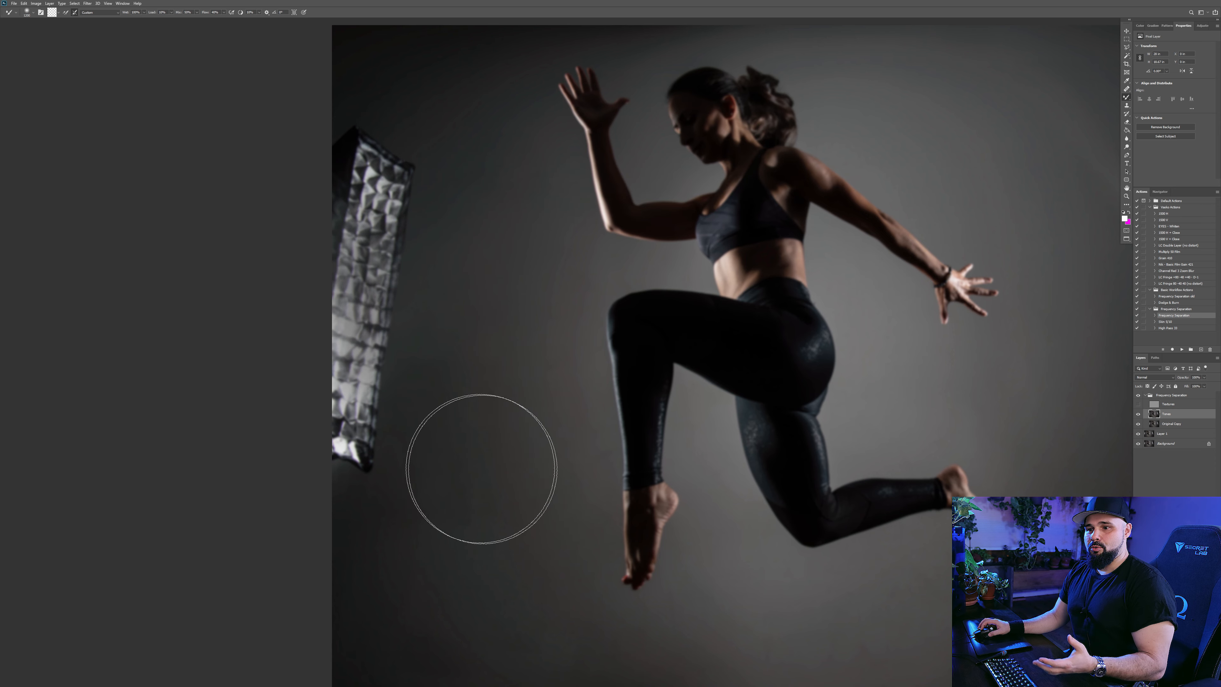
left_click_drag(474, 473, 194, 322)
Step: Try a Mixer Brush stroke across the model's head and upper body, and undo it
mouse_move(609, 149)
left_mouse_down()
mouse_move(995, 103)
mouse_move(1049, 123)
left_mouse_up()
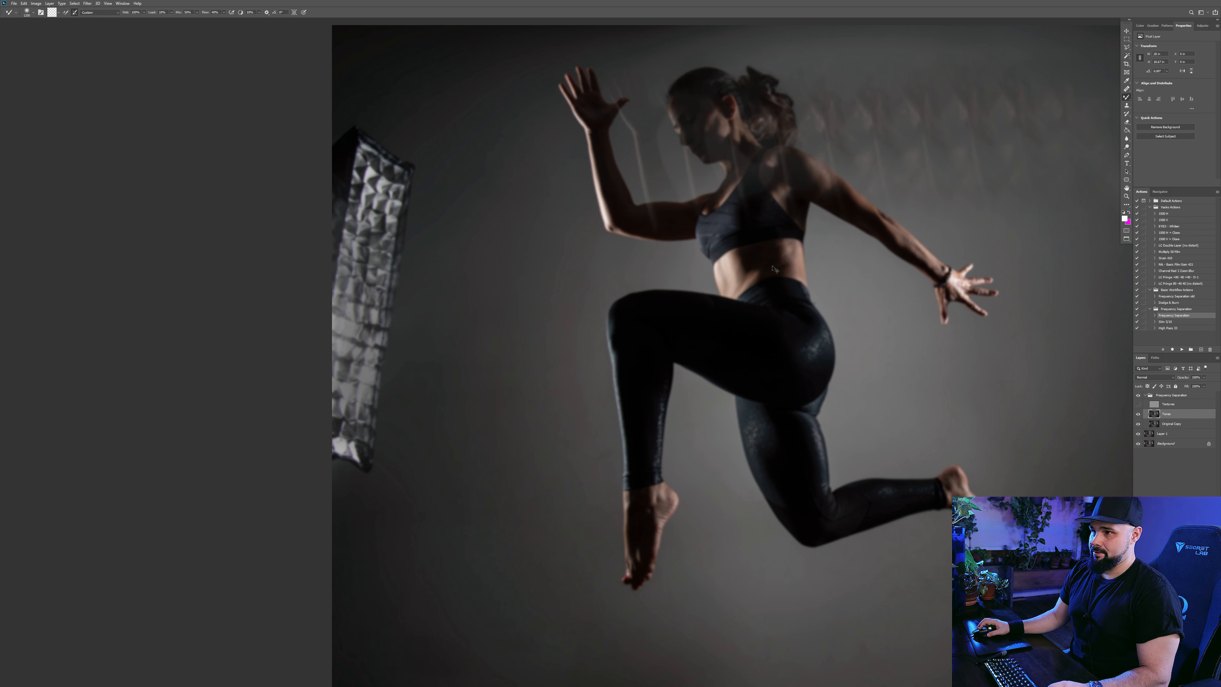
key("ctrl+z")
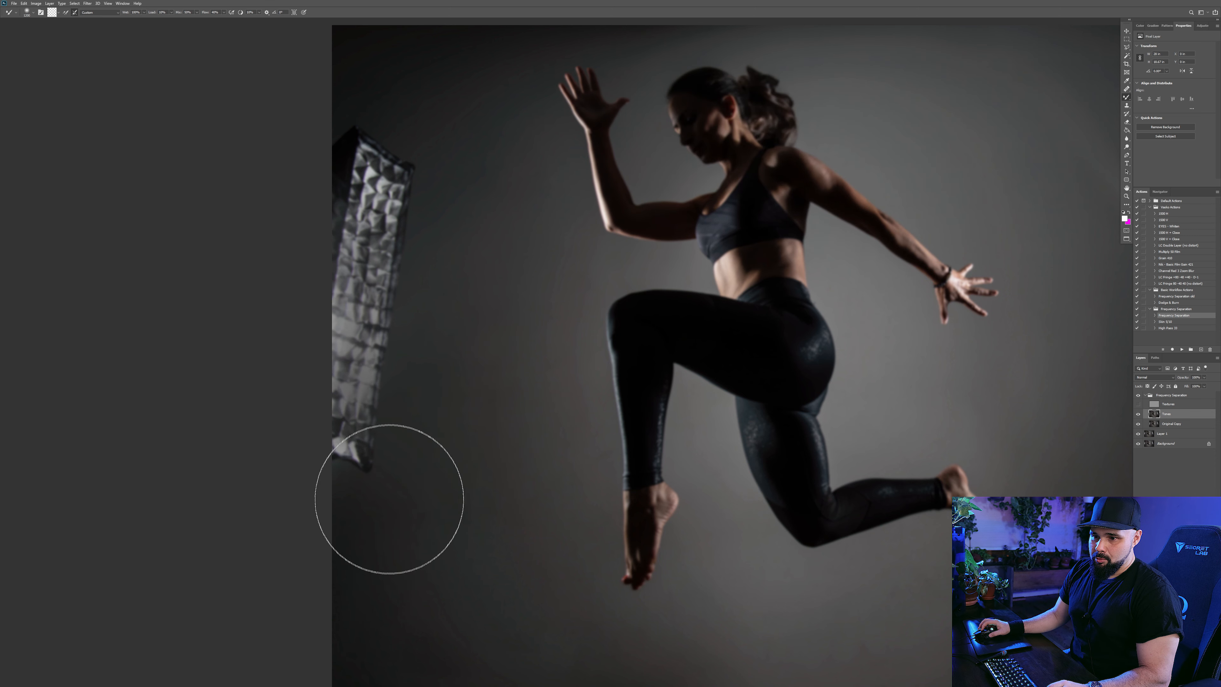
Step: Smear the surrounding dark wall over the left softbox's edges with further Mixer Brush strokes
mouse_move(306, 406)
left_mouse_down()
mouse_move(368, 462)
mouse_move(331, 319)
left_mouse_up()
mouse_move(426, 107)
left_mouse_down()
mouse_move(389, 150)
mouse_move(404, 187)
left_mouse_up()
mouse_move(452, 152)
left_mouse_down()
mouse_move(400, 167)
mouse_move(403, 264)
left_mouse_up()
Step: Clone the surrounding dark wall over the left softbox on the Tones layer with a much larger Clone Stamp brush
key("s")
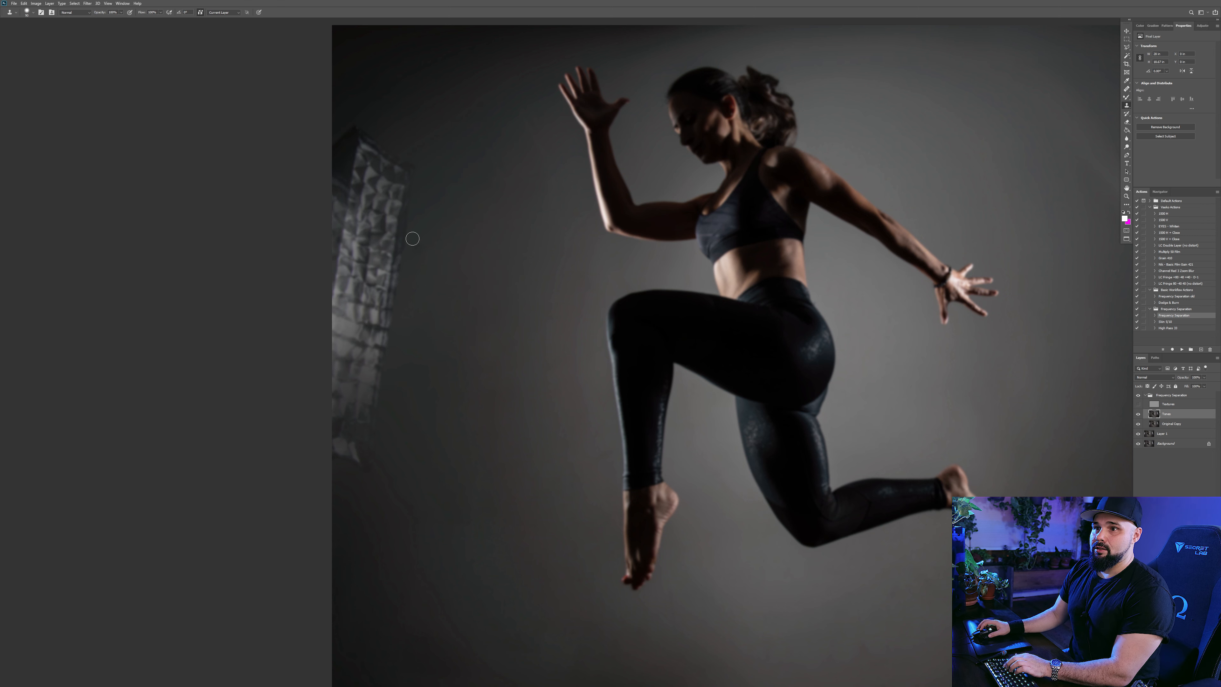
key("bracketright")
key("bracketright")
key("bracketright")
key("bracketright")
key("bracketright")
key("bracketright")
key("bracketright")
key("bracketright")
key("bracketright")
key("bracketright")
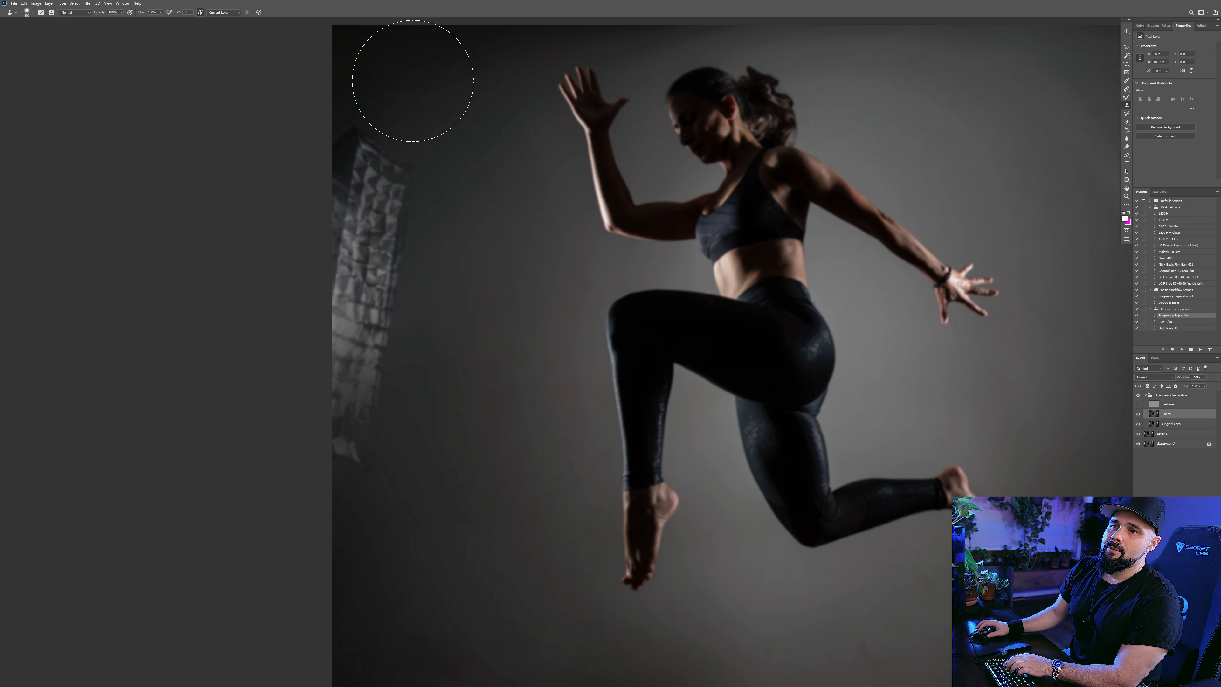
left_click(395, 125, "alt")
left_click_drag(358, 154, 341, 218)
mouse_move(368, 267)
left_mouse_down()
mouse_move(378, 316)
mouse_move(394, 321)
mouse_move(384, 282)
mouse_move(399, 254)
left_mouse_up()
left_click(414, 387, "alt")
left_click(387, 546, "alt")
mouse_move(385, 433)
left_mouse_down()
mouse_move(371, 431)
mouse_move(351, 366)
mouse_move(386, 334)
left_mouse_up()
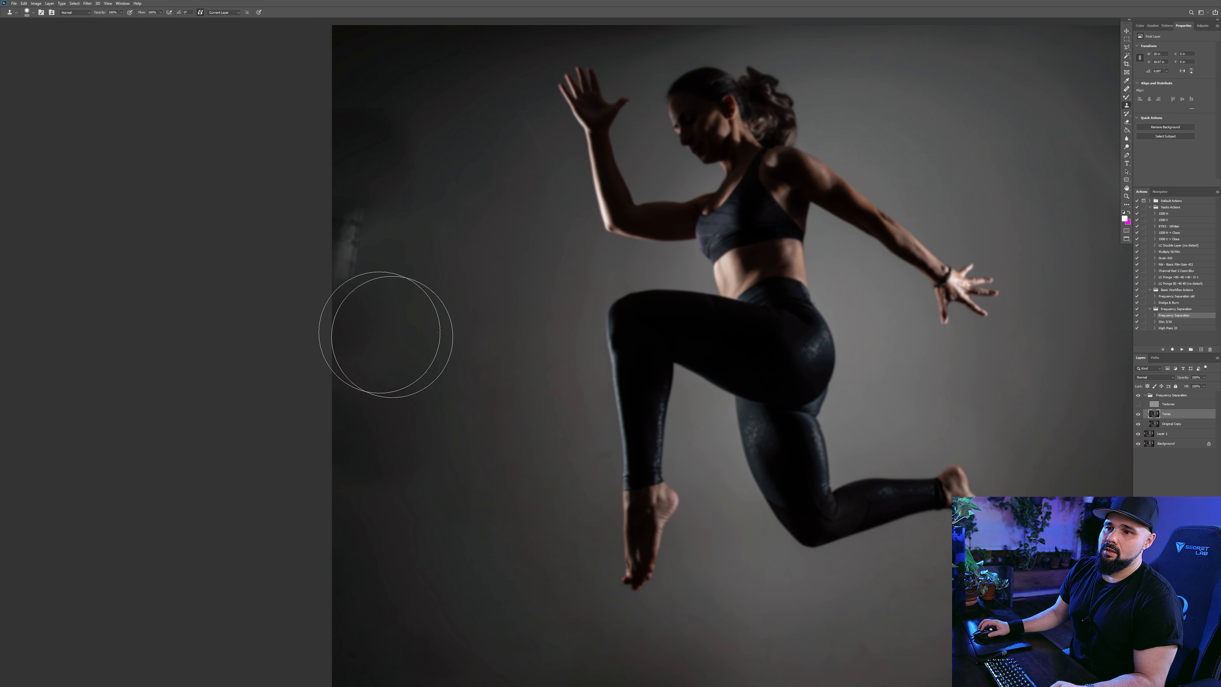
left_click_drag(357, 240, 345, 250)
Step: Clone nearby wall tones over the upper part of the softbox behind the model
mouse_move(1082, 454)
left_mouse_down()
mouse_move(825, 332)
mouse_move(606, 338)
mouse_move(622, 436)
mouse_move(602, 362)
left_mouse_up()
mouse_move(704, 523)
left_mouse_down()
mouse_move(736, 423)
mouse_move(764, 245)
mouse_move(780, 234)
mouse_move(781, 260)
left_mouse_up()
left_click(754, 52, "alt")
left_click(593, 77, "alt")
mouse_move(649, 109)
left_mouse_down()
mouse_move(693, 173)
mouse_move(702, 144)
mouse_move(740, 215)
left_mouse_up()
left_click(638, 115, "alt")
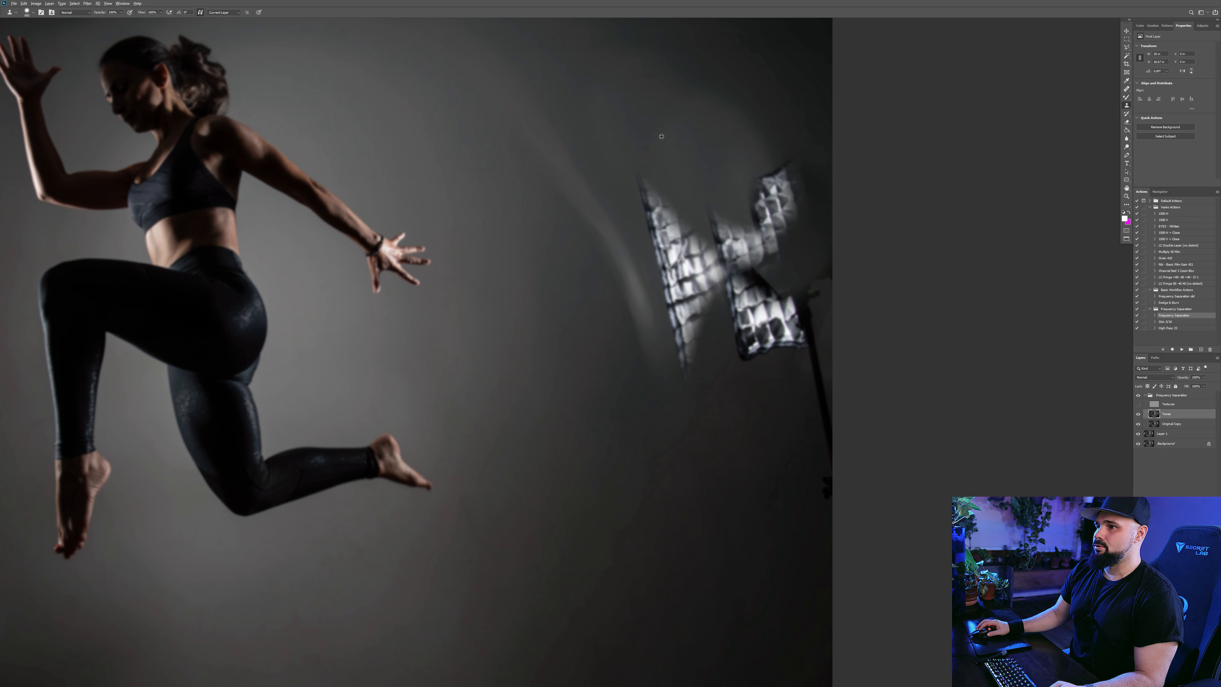
Step: Cover the remaining bright panels of the softbox behind the model with cloned wall tones
left_click(644, 132, "alt")
left_click_drag(662, 230, 686, 265)
left_click(730, 471, "alt")
left_click_drag(716, 334, 738, 283)
left_click(744, 396, "alt")
left_click_drag(795, 316, 769, 318)
left_click(725, 157, "alt")
left_click_drag(759, 210, 761, 226)
Step: Clone dark wall over the light stand and the leftover softbox traces along the photo's right edge
left_click(665, 212, "alt")
mouse_move(706, 355)
left_mouse_down()
mouse_move(699, 306)
mouse_move(732, 318)
mouse_move(686, 448)
mouse_move(664, 436)
mouse_move(701, 322)
mouse_move(696, 278)
mouse_move(746, 413)
mouse_move(750, 304)
mouse_move(734, 378)
left_mouse_up()
left_click(674, 450, "alt")
left_click(739, 432, "alt")
left_click(721, 268, "alt")
mouse_move(841, 231)
left_mouse_down()
mouse_move(825, 264)
mouse_move(783, 276)
mouse_move(764, 399)
mouse_move(781, 422)
mouse_move(813, 412)
mouse_move(803, 459)
mouse_move(820, 493)
mouse_move(818, 466)
left_mouse_up()
left_click(775, 511, "alt")
left_click(769, 525, "alt")
mouse_move(830, 398)
left_mouse_down()
mouse_move(824, 371)
mouse_move(794, 382)
left_mouse_up()
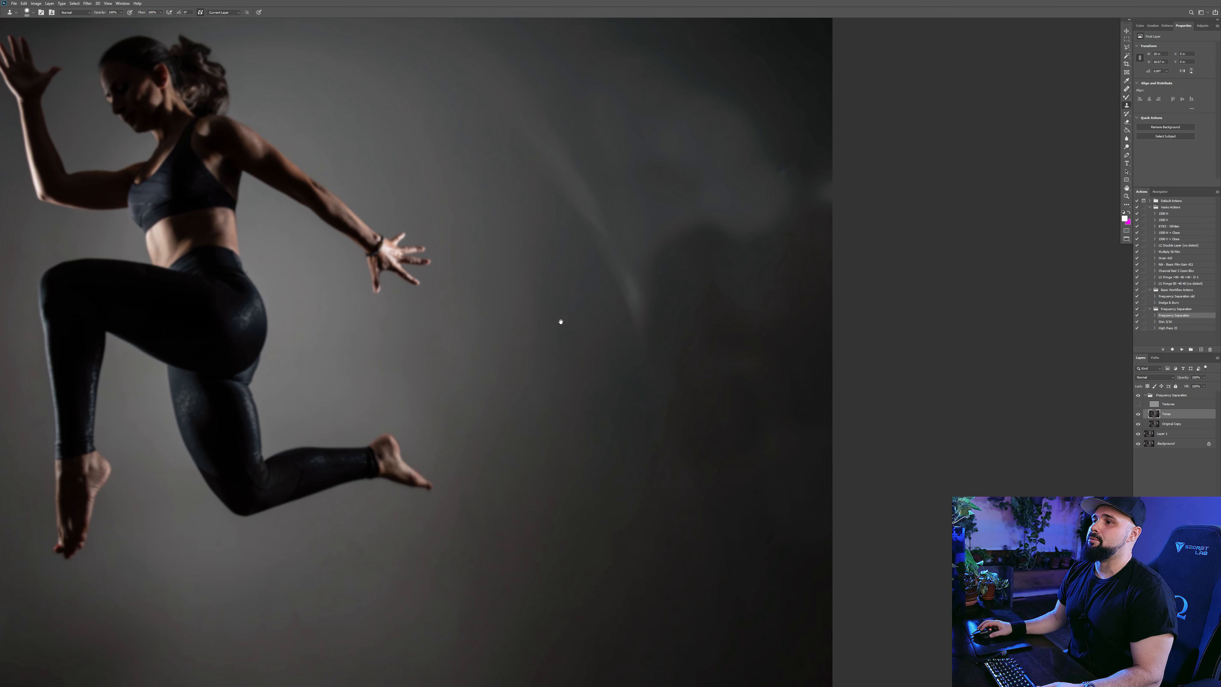
Step: Blend the cloned patches on the upper left wall with the Mixer Brush, adjusting its size to the area
left_click_drag(559, 333, 565, 390)
mouse_move(553, 656)
left_mouse_down()
mouse_move(545, 482)
mouse_move(748, 465)
left_mouse_up()
left_click_drag(395, 395, 758, 474)
left_click_drag(484, 349, 526, 415)
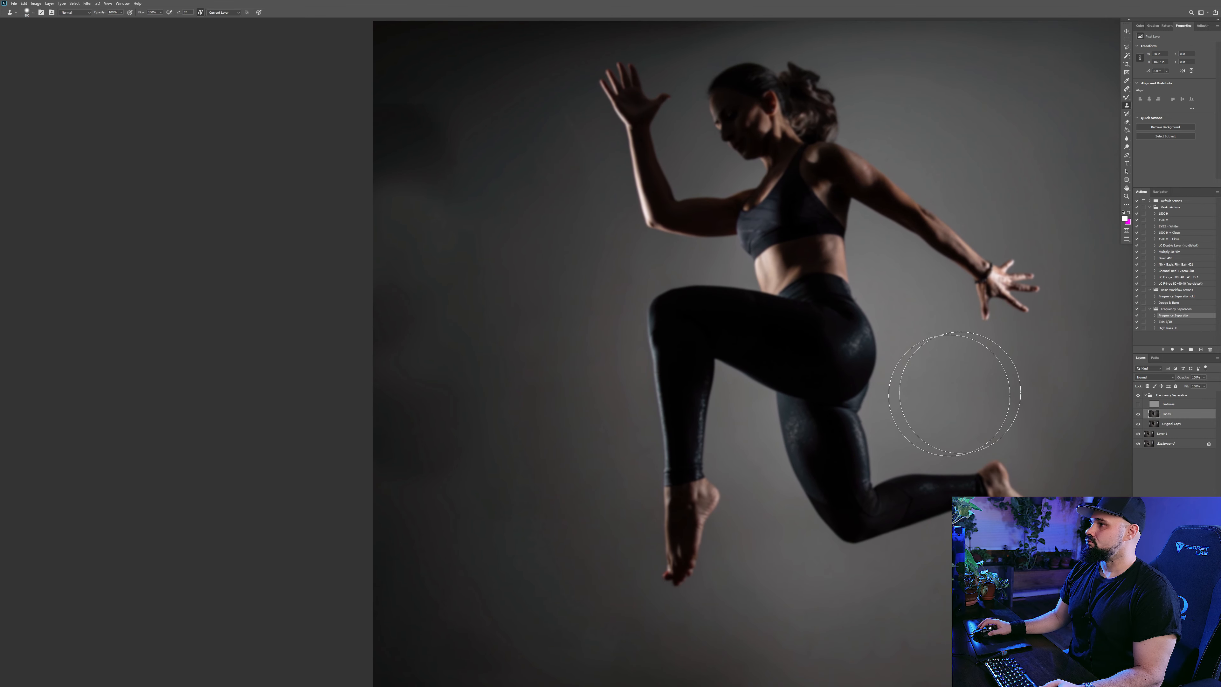
key("b")
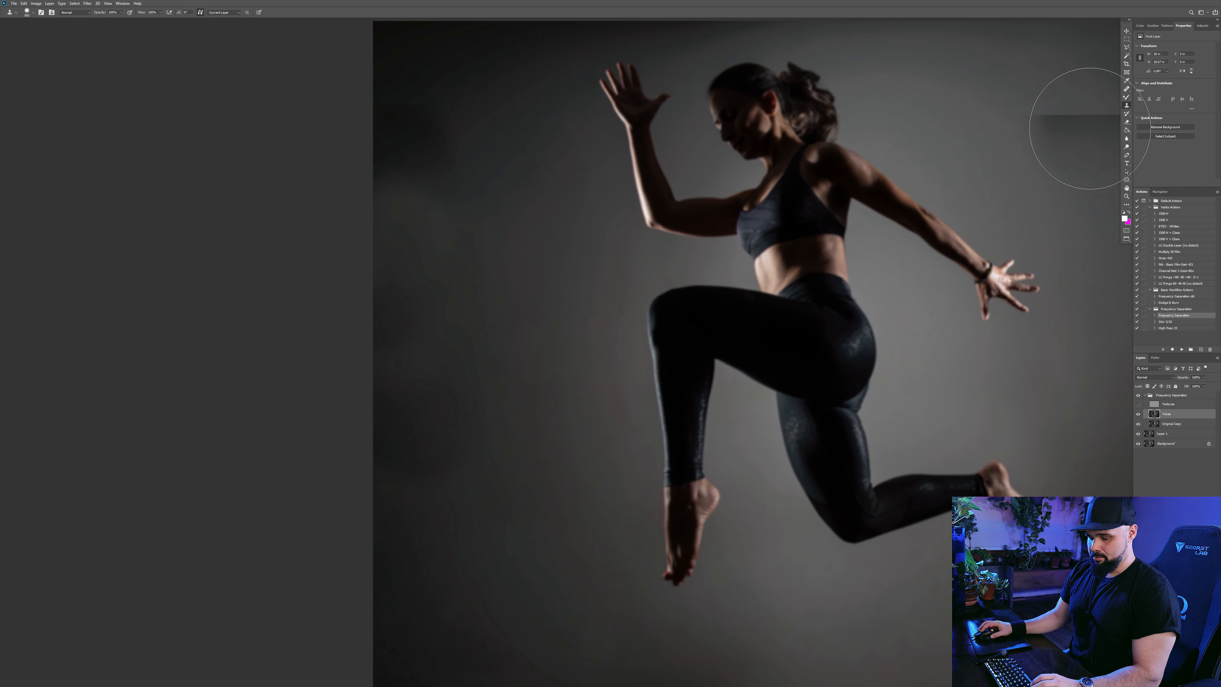
key("bracketleft")
key("bracketleft")
key("bracketleft")
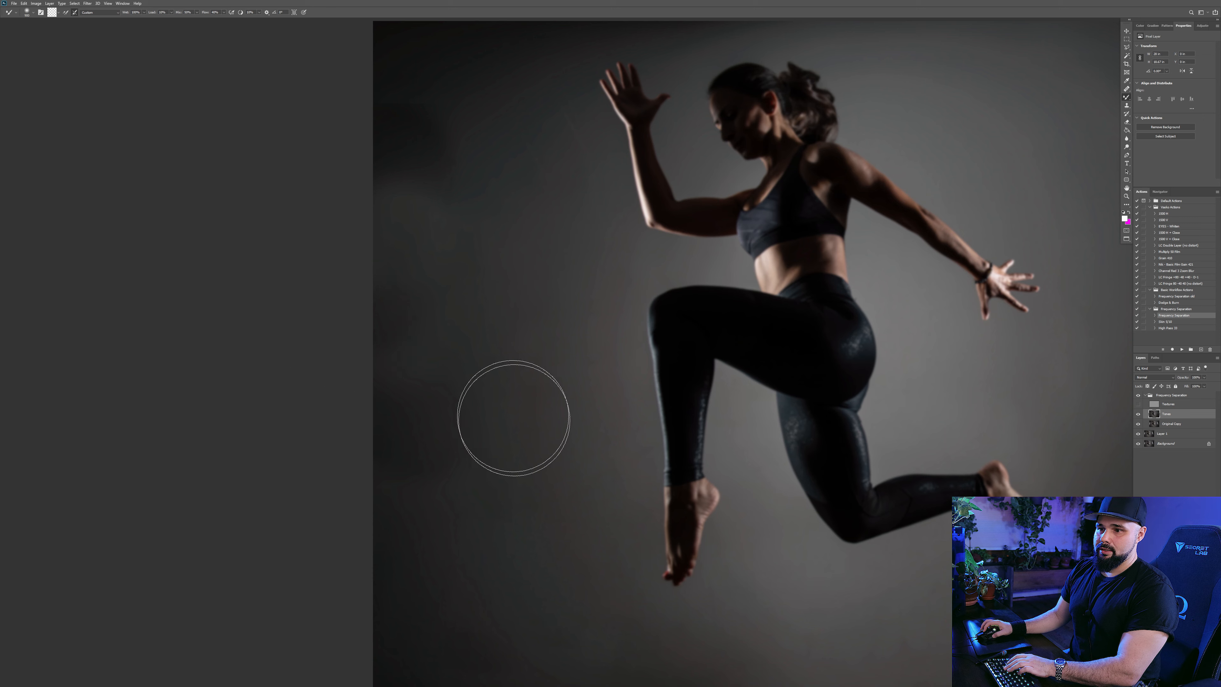
key("bracketright")
key("bracketright")
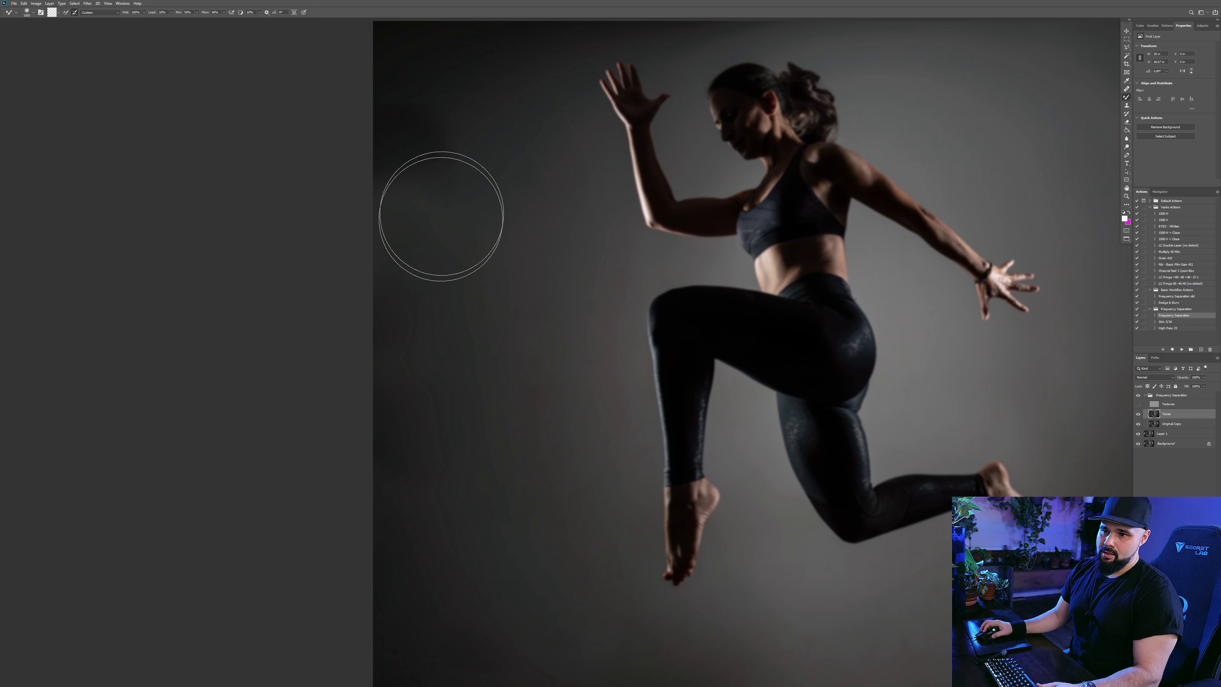
left_click_drag(512, 264, 530, 359)
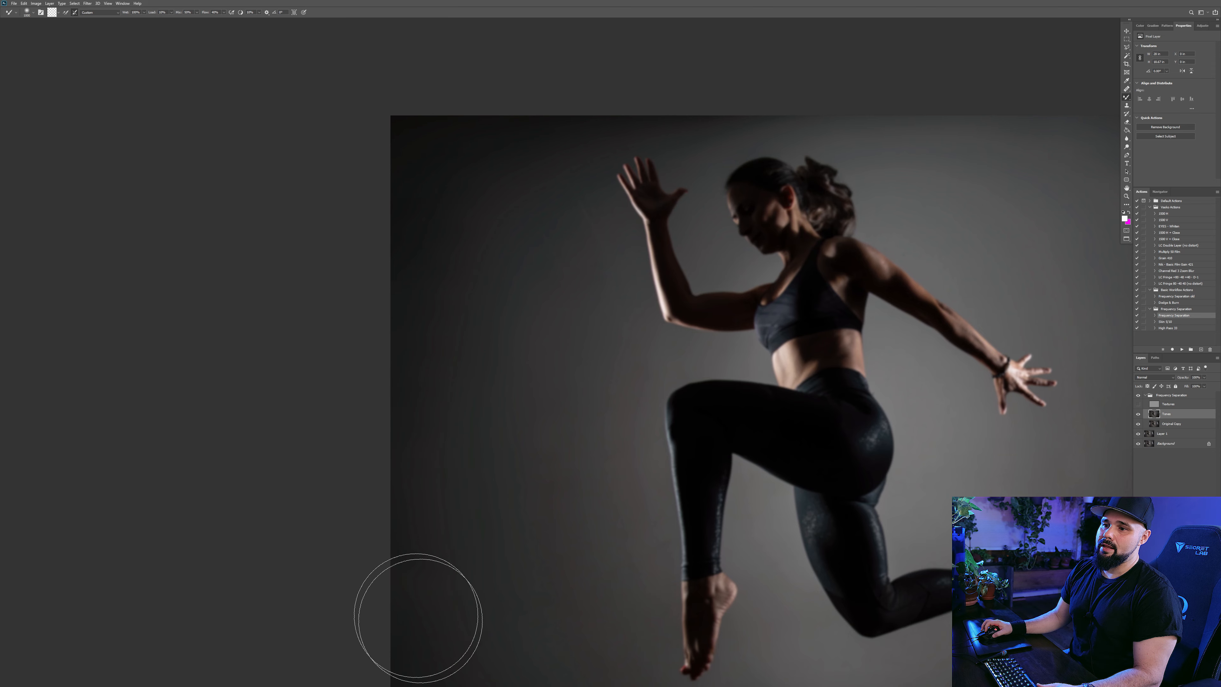
Step: Smooth the tonal transitions down the rest of the left wall, using a smaller Mixer Brush for finer areas
left_click_drag(415, 614, 453, 385)
mouse_move(428, 445)
left_mouse_down()
mouse_move(588, 532)
mouse_move(465, 156)
mouse_move(444, 572)
mouse_move(491, 601)
left_mouse_up()
key("space")
left_click_drag(472, 396, 526, 589)
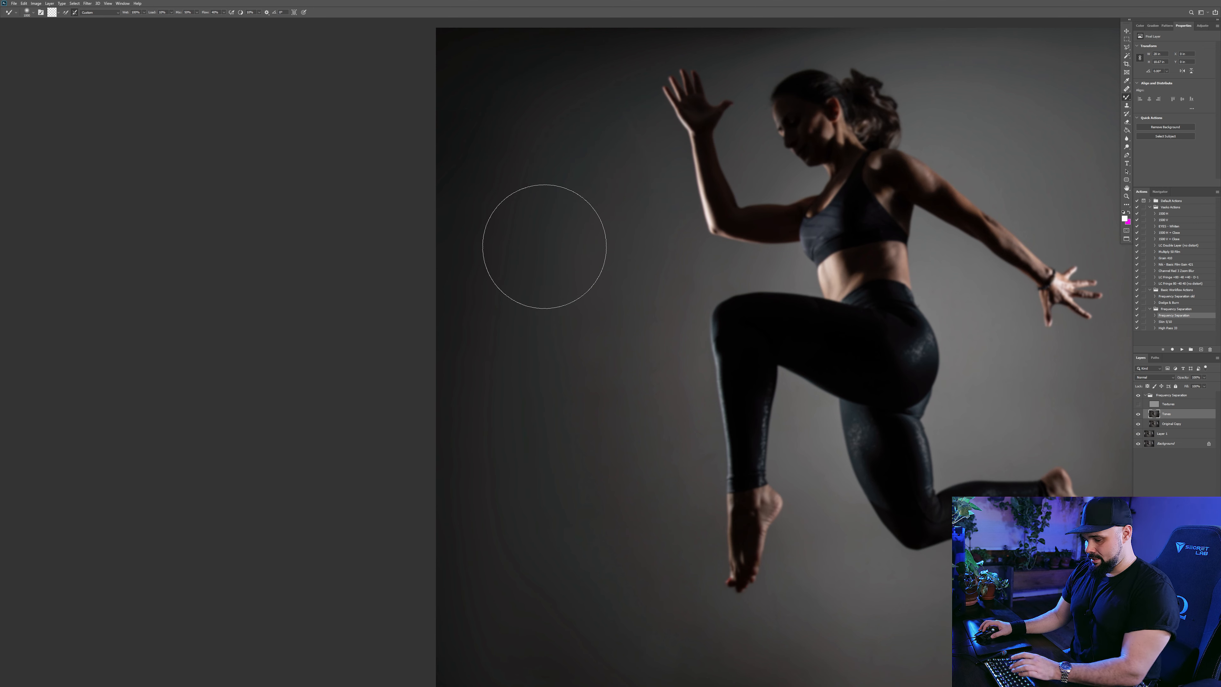
key("bracketleft")
key("bracketleft")
key("bracketleft")
key("bracketleft")
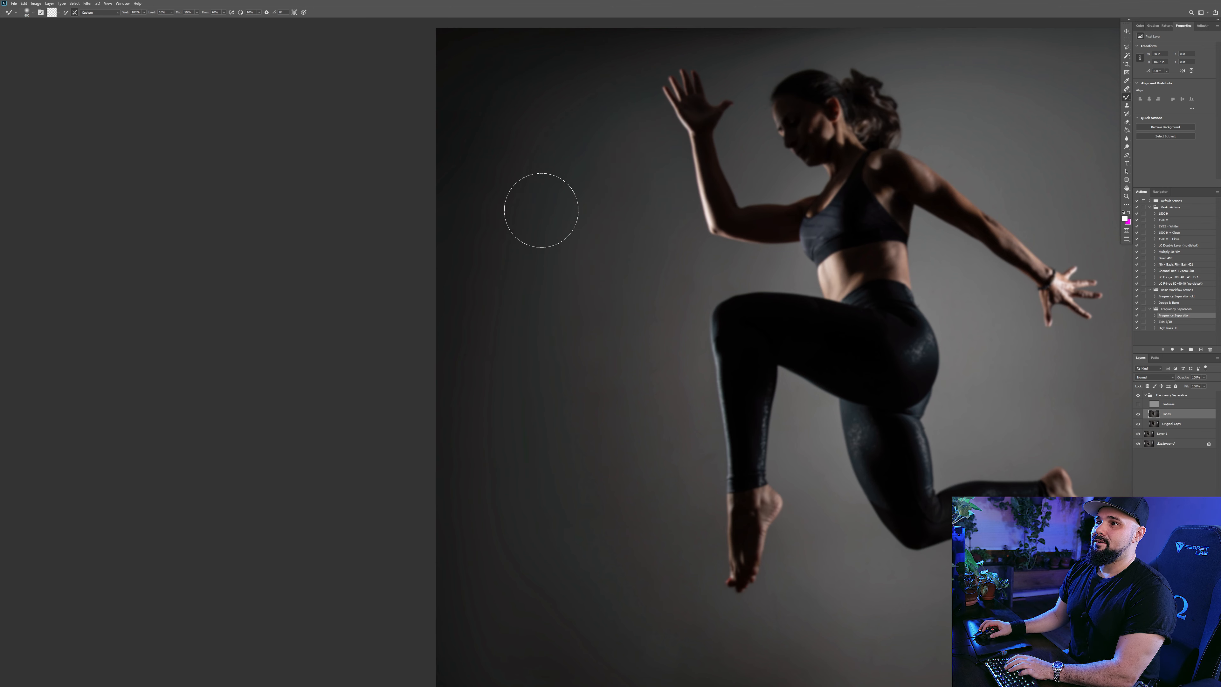
key("bracketright")
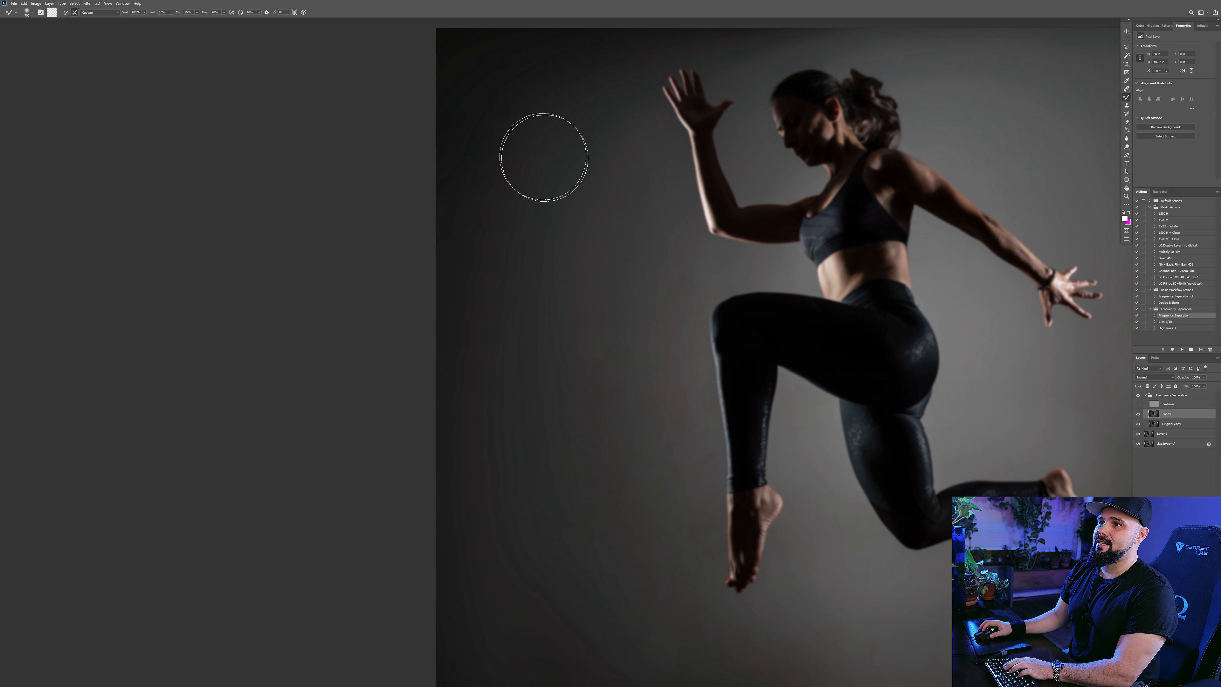
Step: Blend the cloned patches and light streak on the right wall into an even gradient with a larger Mixer Brush
mouse_move(624, 579)
left_mouse_down()
mouse_move(534, 356)
mouse_move(283, 464)
left_mouse_up()
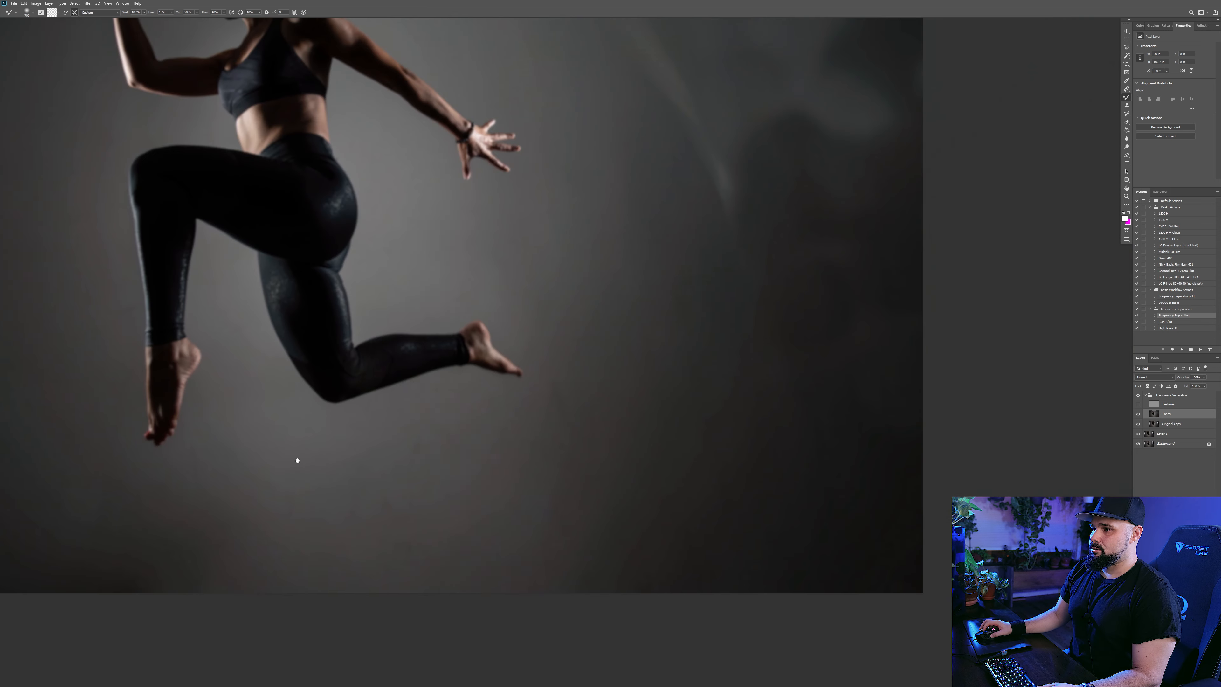
left_click_drag(570, 439, 589, 523)
key("bracketright")
key("bracketright")
key("bracketright")
key("bracketright")
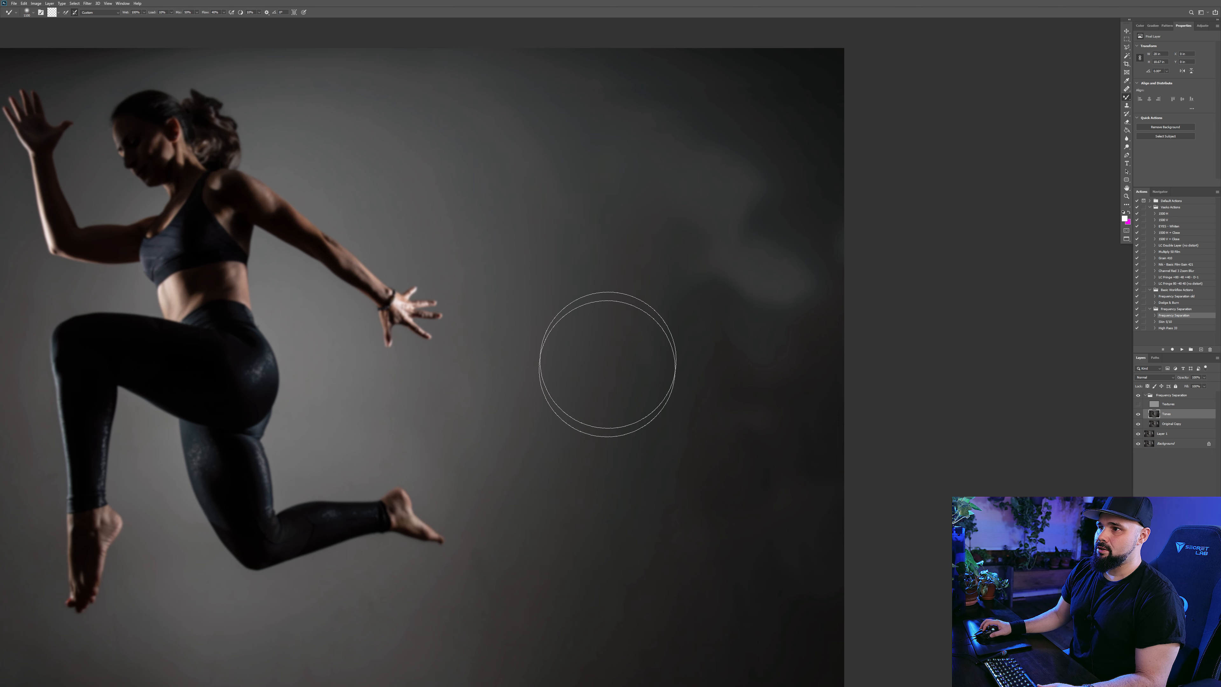
mouse_move(576, 473)
left_mouse_down()
mouse_move(597, 213)
mouse_move(741, 269)
mouse_move(705, 295)
mouse_move(697, 279)
left_mouse_up()
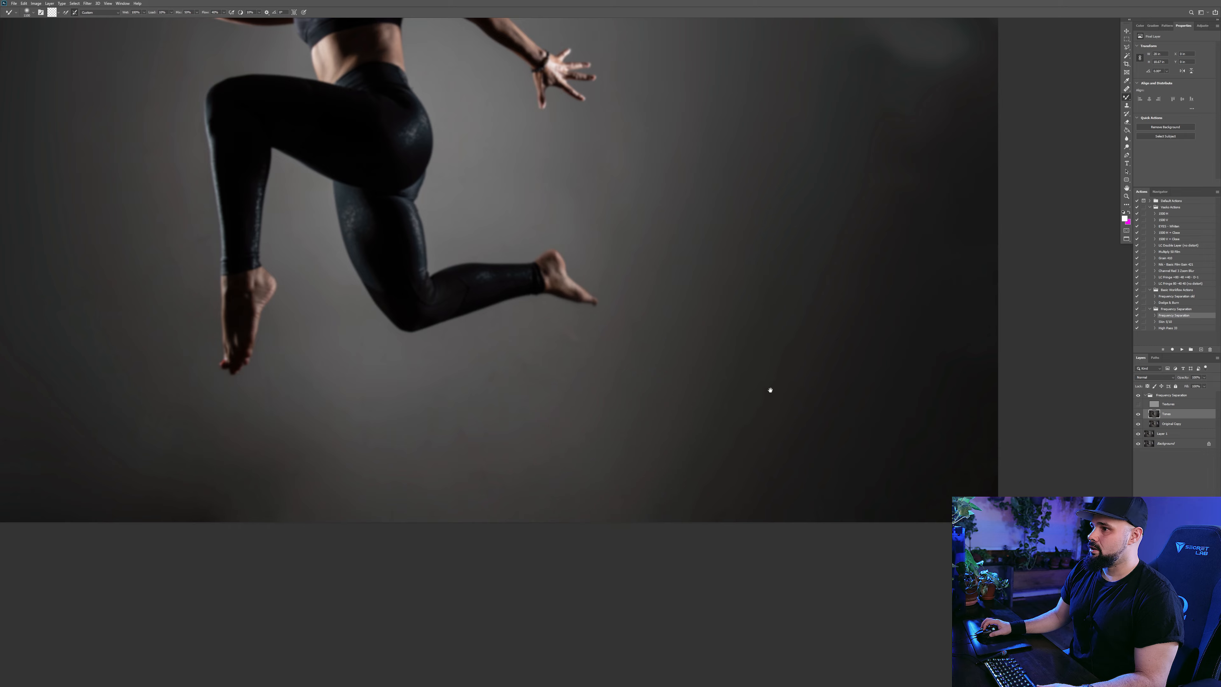
left_click_drag(910, 258, 828, 447)
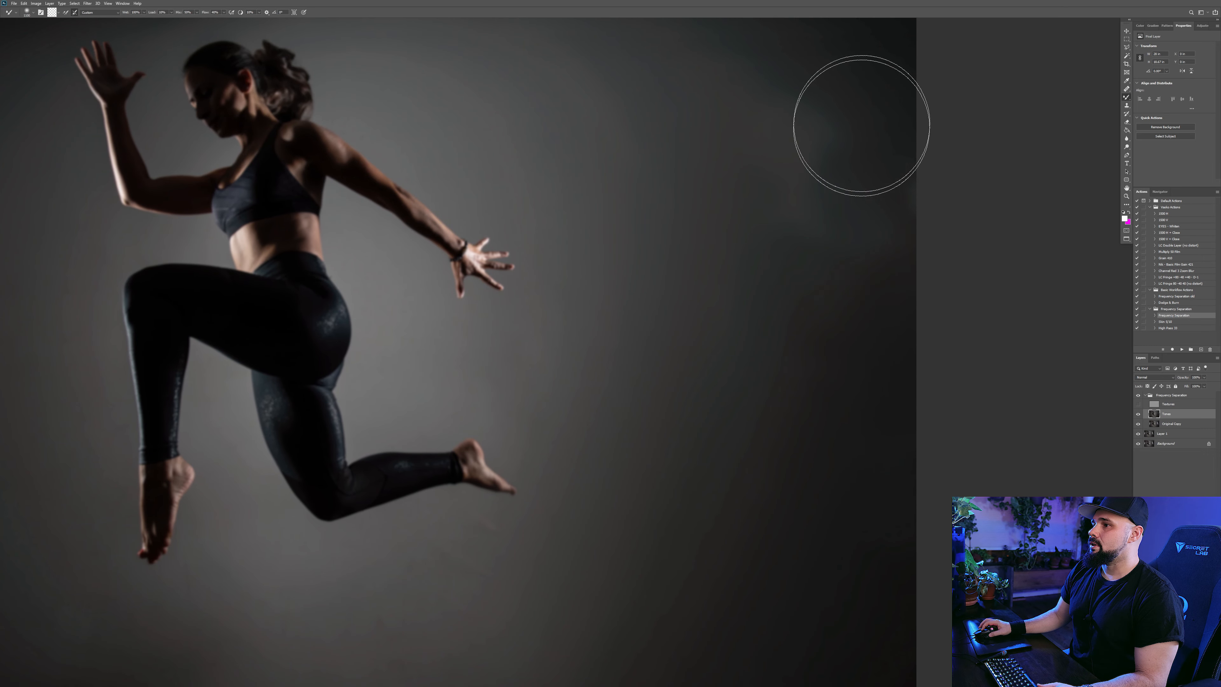
left_click_drag(852, 132, 844, 316)
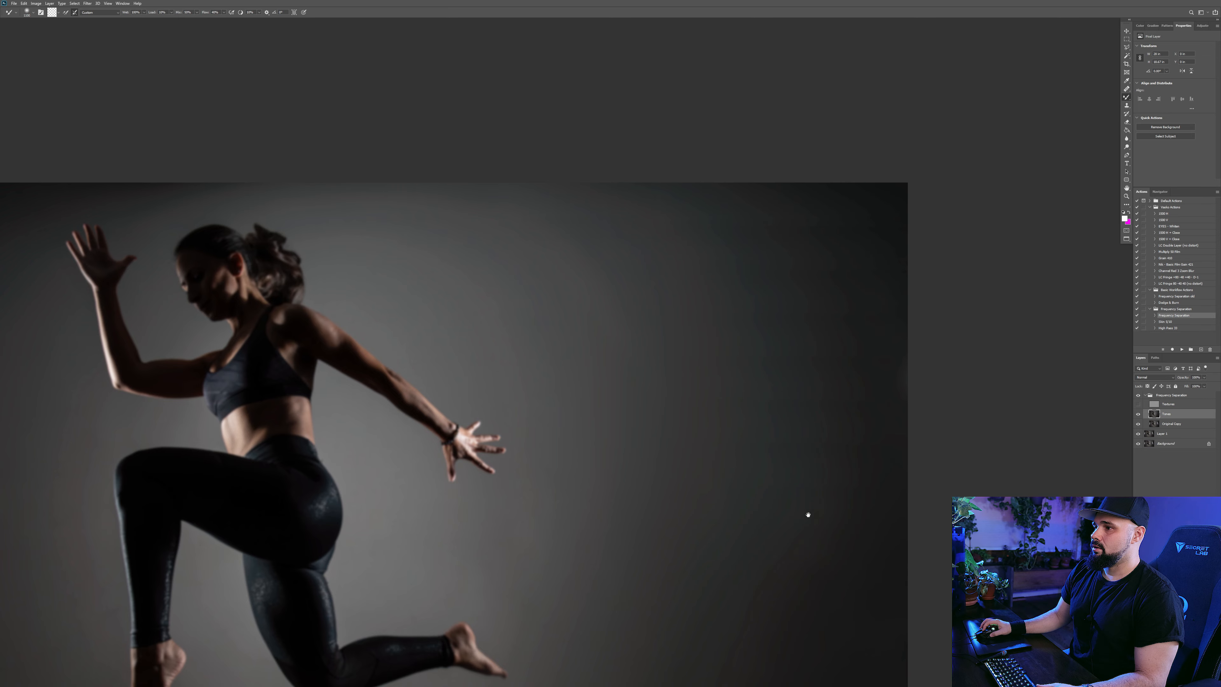
left_click_drag(806, 509, 786, 367)
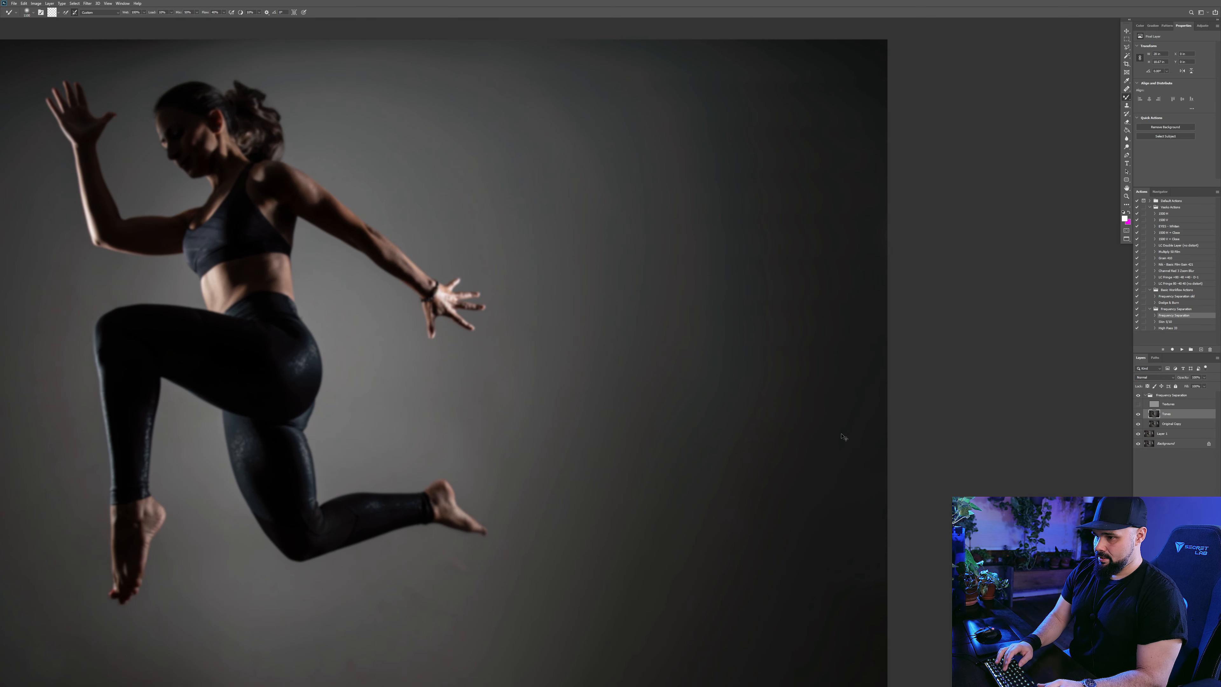
Step: Fit the whole photo in view and even out the broad wall tones with an enlarged Mixer Brush
key("ctrl+0")
mouse_move(746, 437)
left_mouse_down()
mouse_move(846, 336)
mouse_move(883, 333)
left_mouse_up()
key("bracketright")
key("bracketright")
key("bracketright")
key("bracketright")
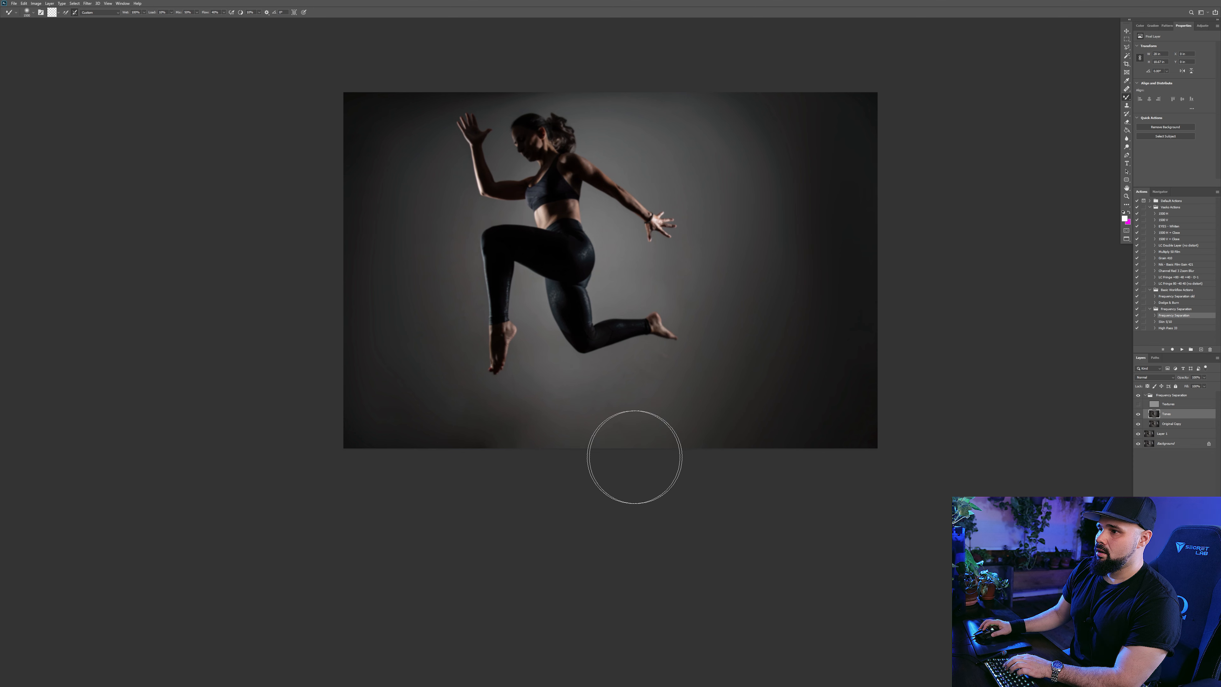
Step: Reduce the Mixer Brush size and set its Wet value to 50%
key("bracketleft")
key("bracketleft")
key("bracketleft")
key("bracketleft")
key("bracketleft")
key("bracketleft")
key("bracketleft")
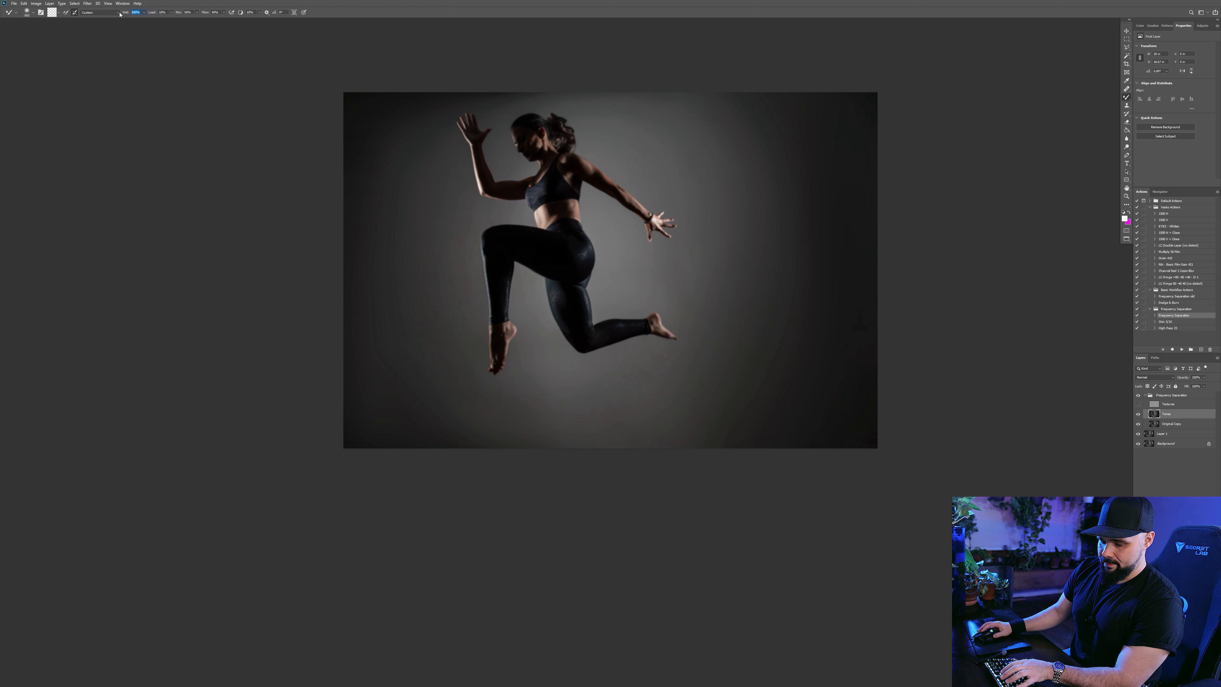
type("50")
key("Return")
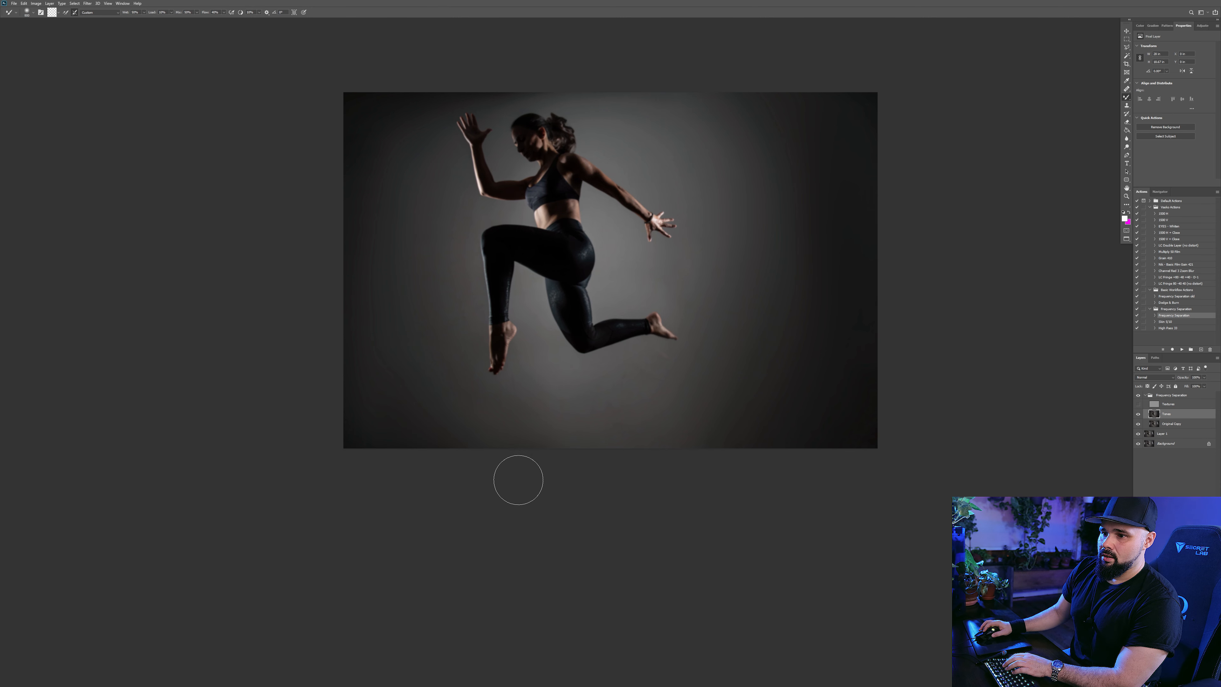
Step: Smooth the blotchy wall tones beneath the model's legs and feet with the Mixer Brush, varying its size
key("z")
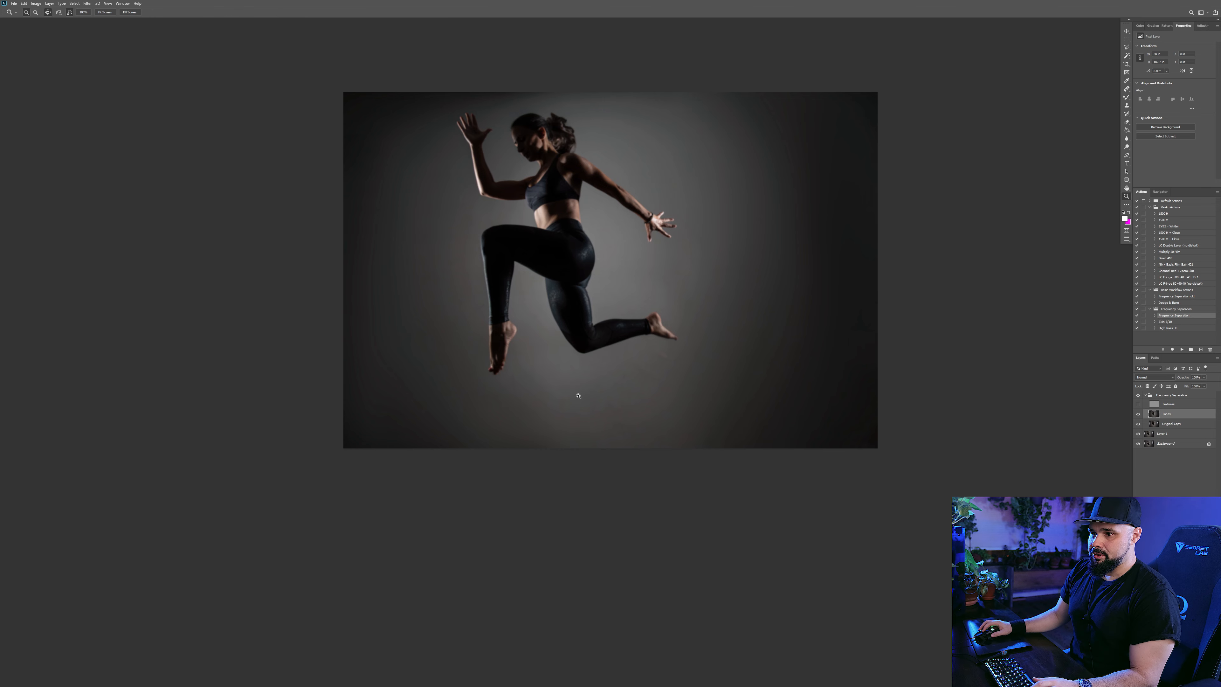
left_click(578, 395)
left_click(578, 395)
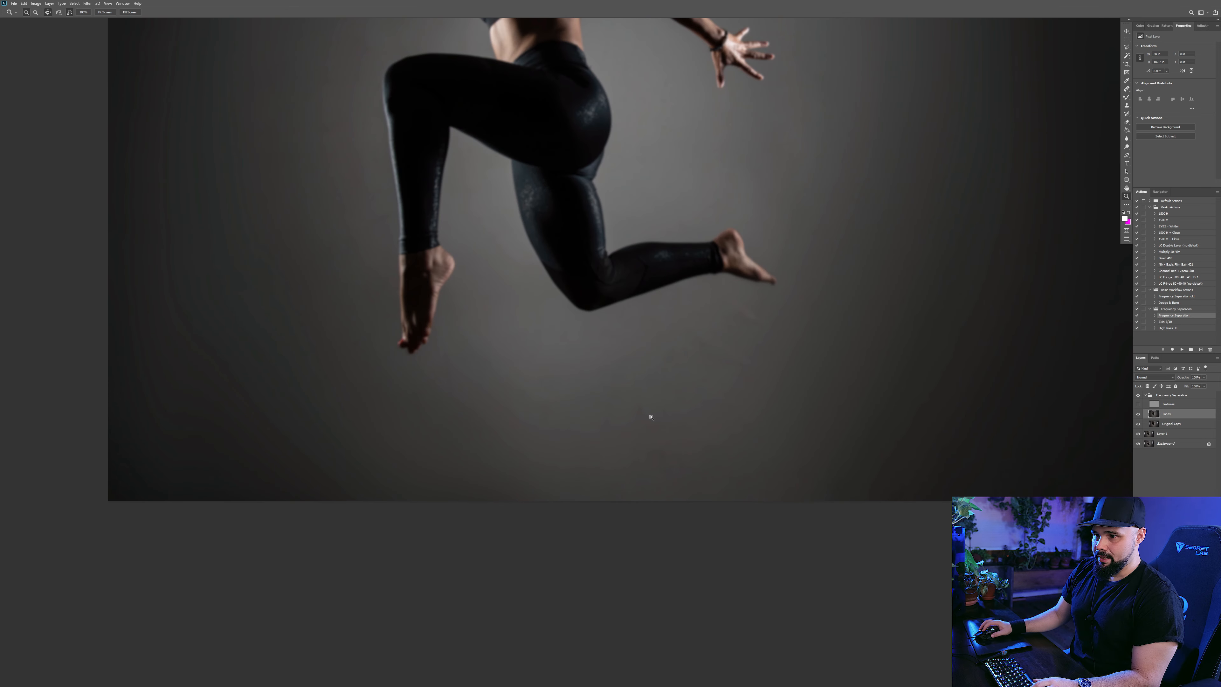
key("b")
key("bracketleft")
key("bracketleft")
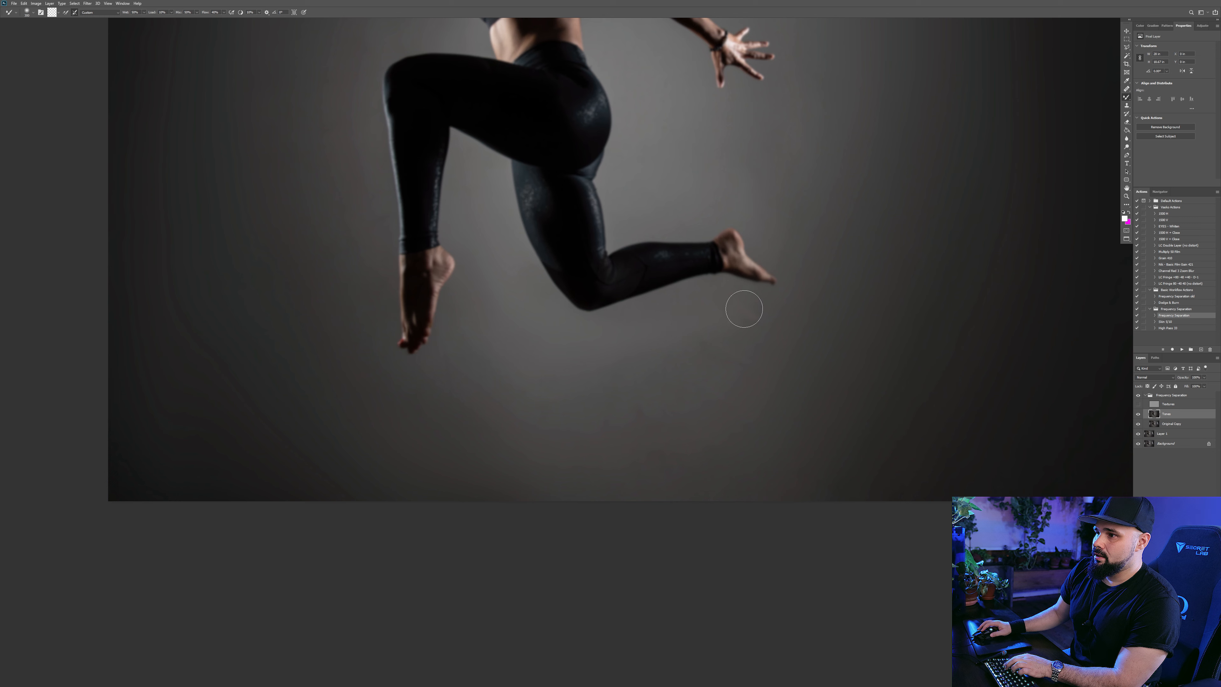
key("bracketright")
key("bracketright")
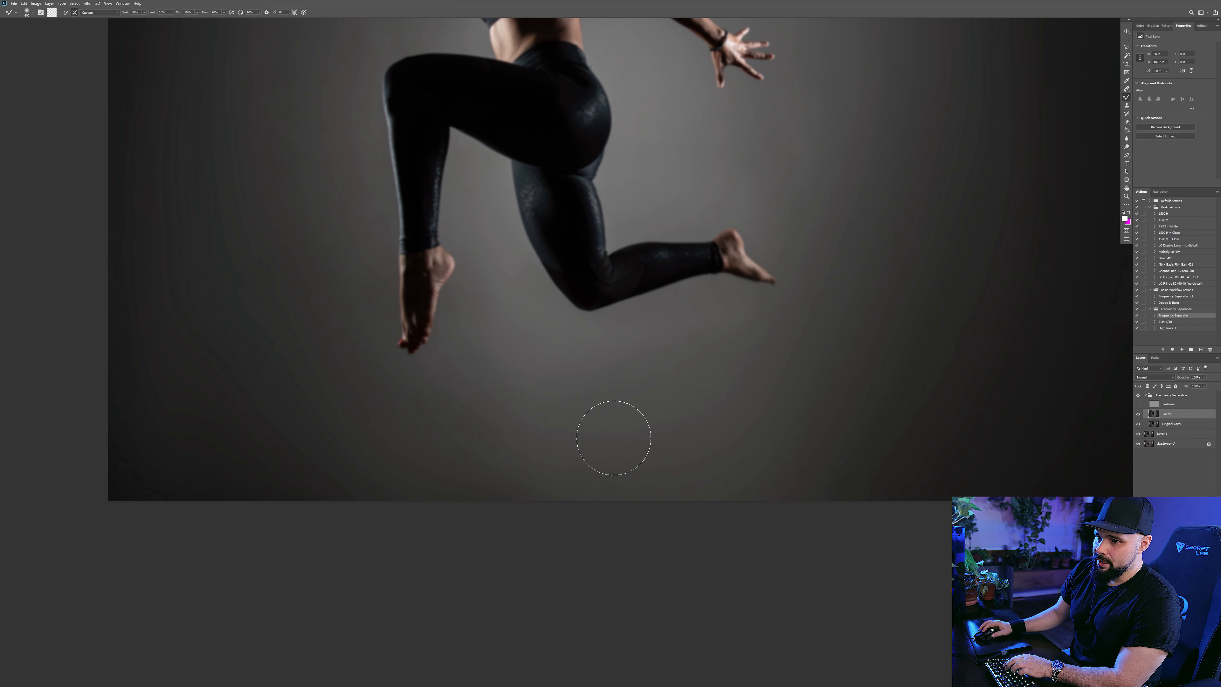
key("bracketleft")
key("bracketleft")
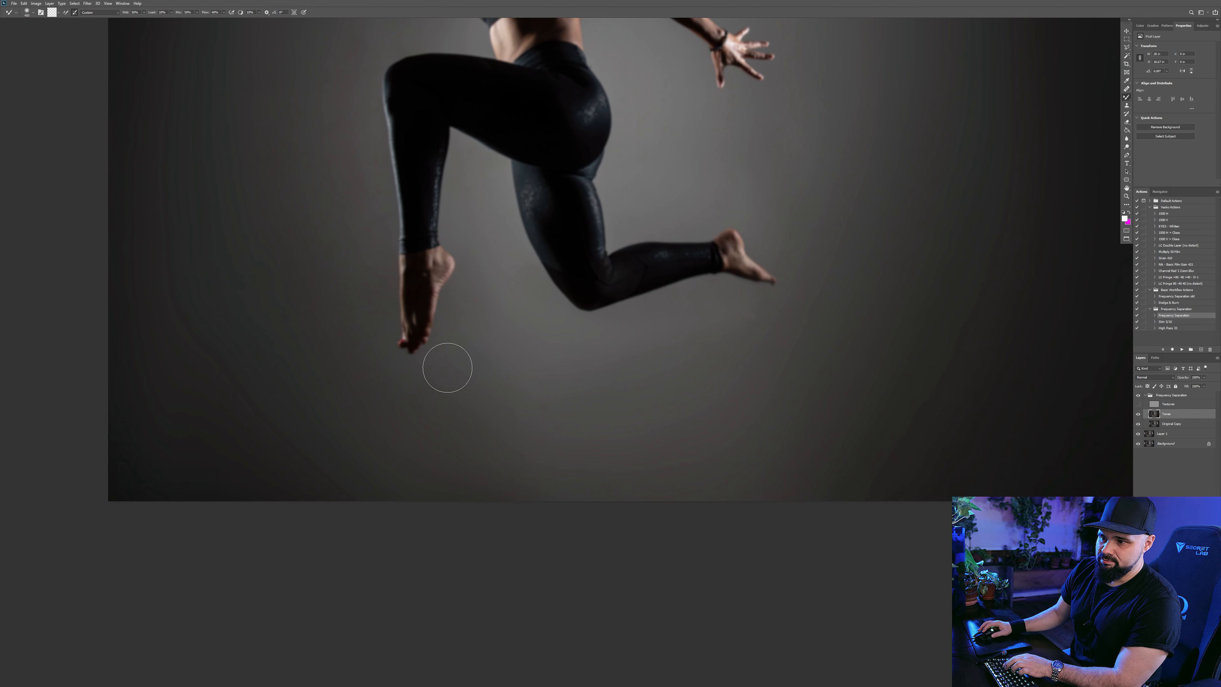
key("bracketright")
key("bracketright")
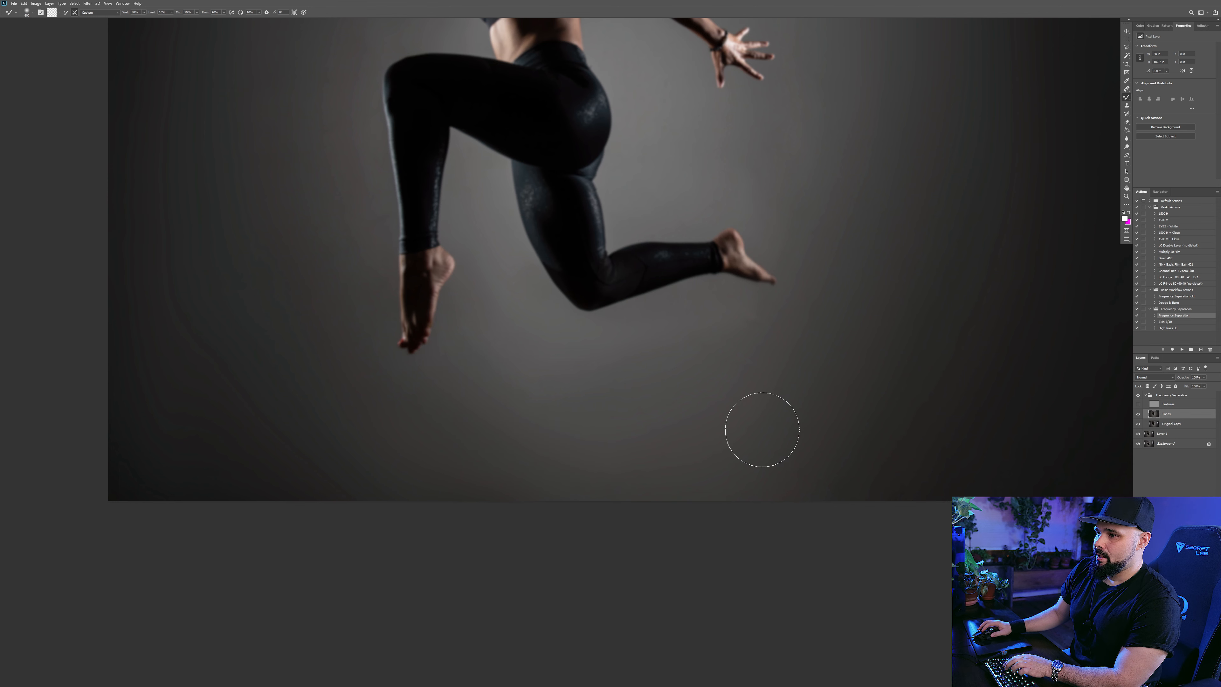
key("bracketleft")
key("bracketleft")
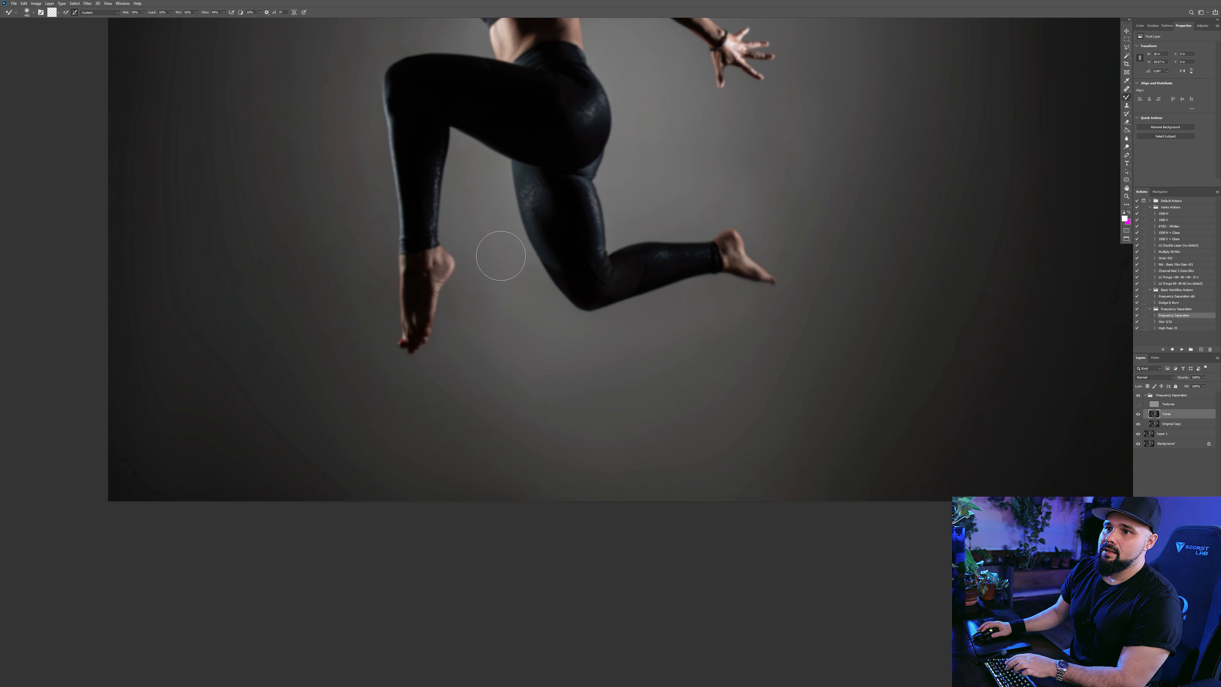
Step: Smooth the wall in front of the model and between her raised arm and thigh with a smaller Mixer Brush
left_click_drag(565, 346, 782, 524)
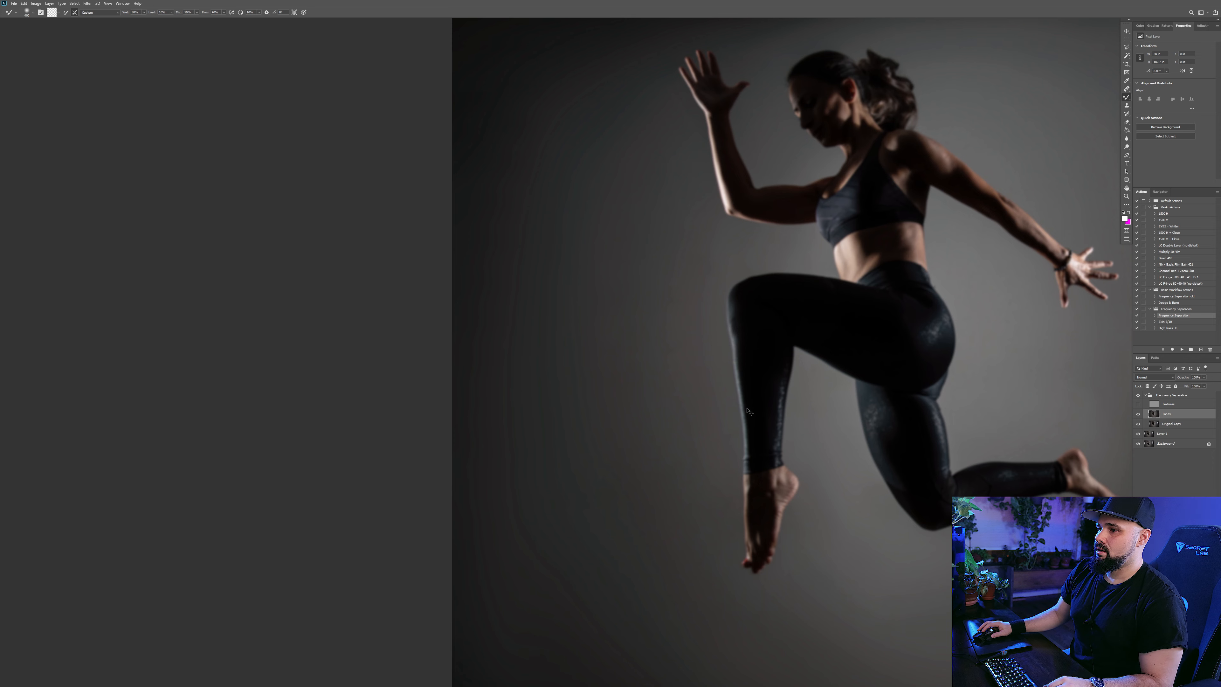
scroll(769, 510, "up", 1)
key("bracketleft")
key("bracketleft")
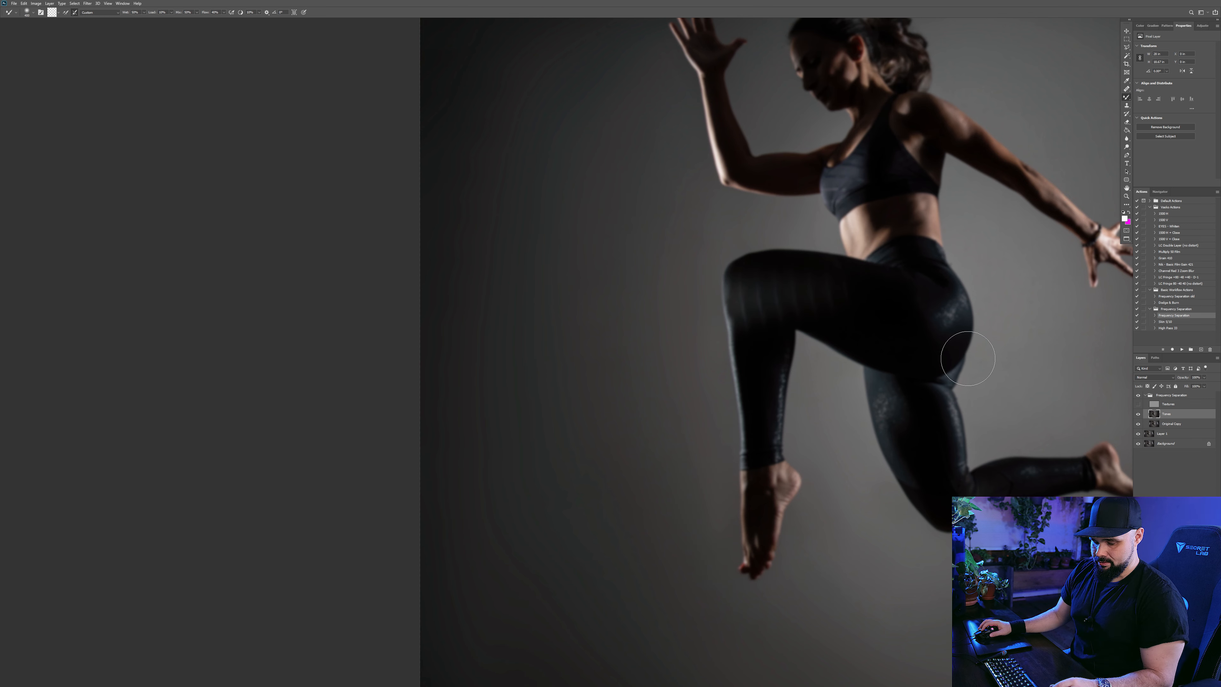
left_click_drag(840, 351, 887, 532)
key("bracketleft")
key("bracketleft")
key("bracketleft")
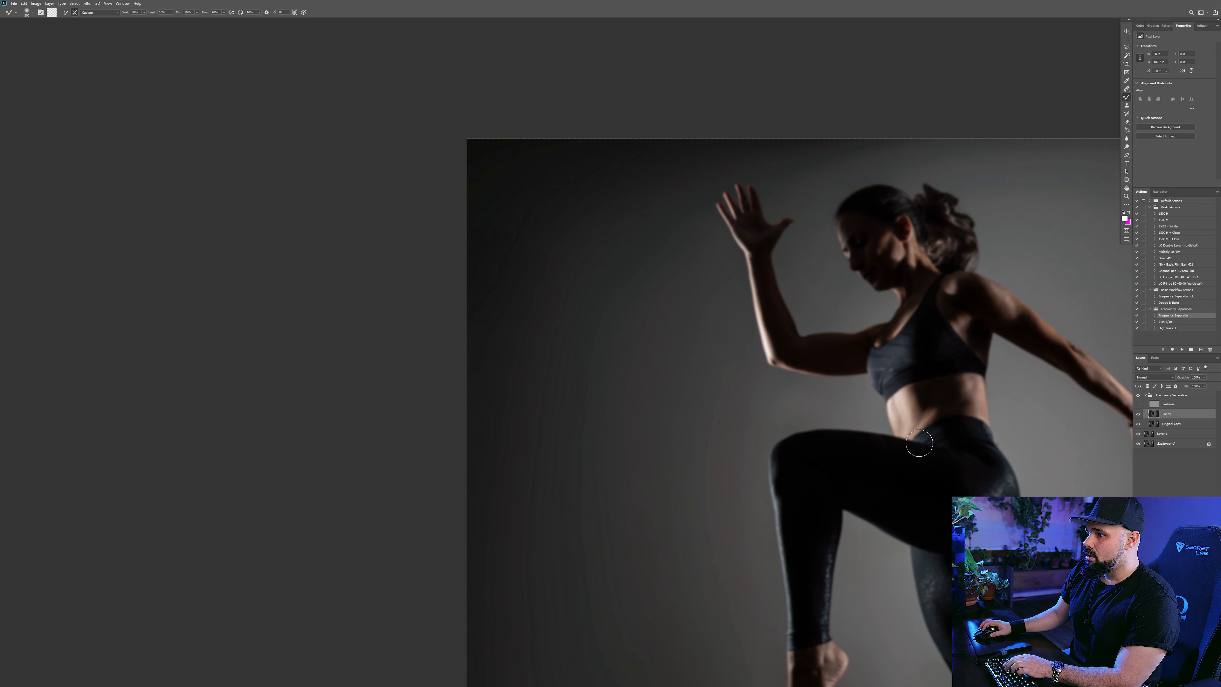
Step: Examine the smoothed wall tones all around the model, from above her head down to the photo's lower edge
left_click_drag(1020, 449, 580, 266)
key("bracketleft")
key("bracketright")
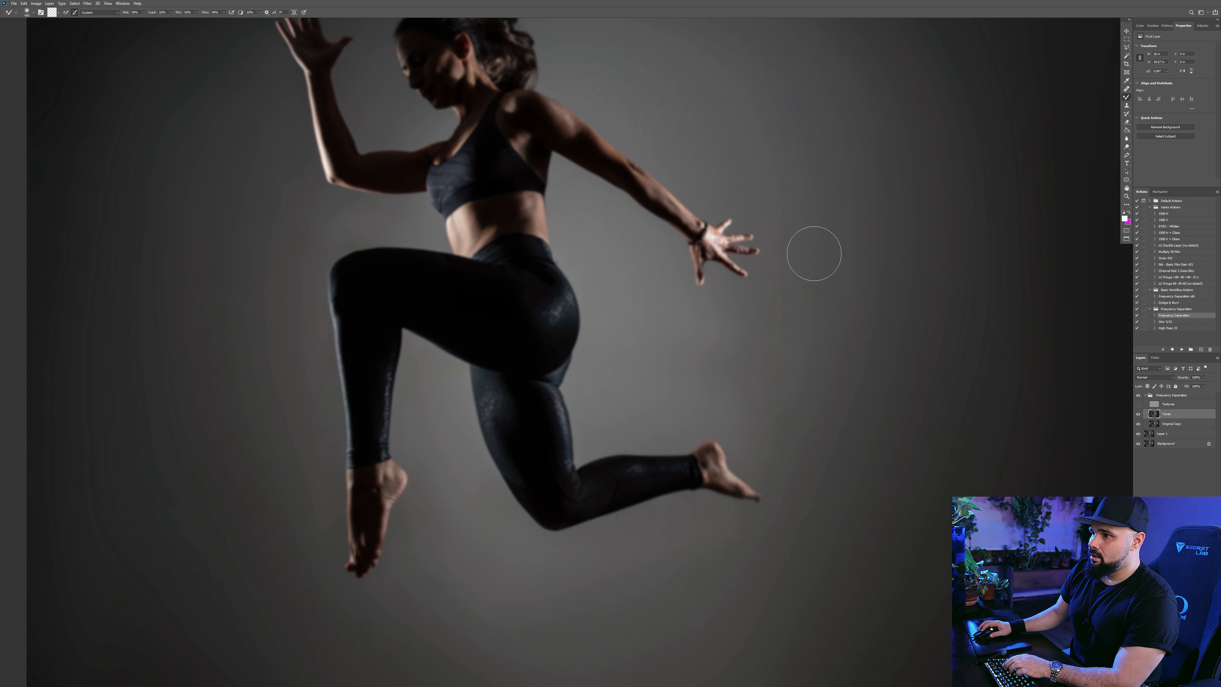
left_click_drag(778, 323, 802, 410)
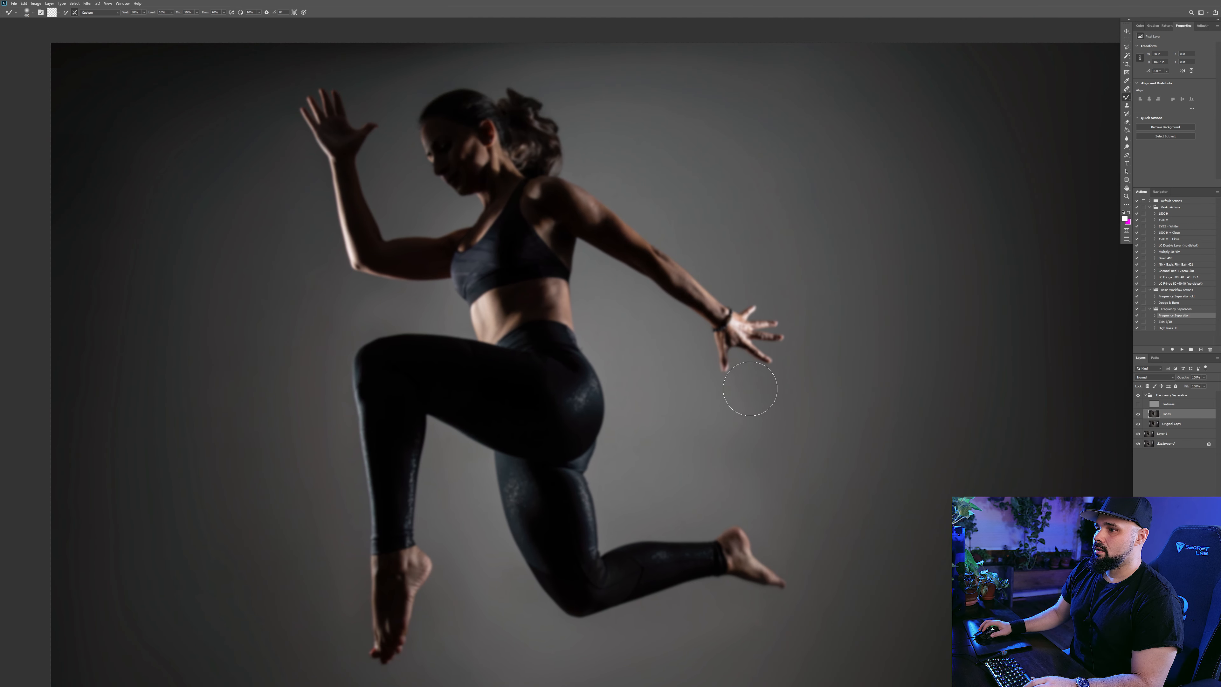
left_click_drag(772, 319, 800, 406)
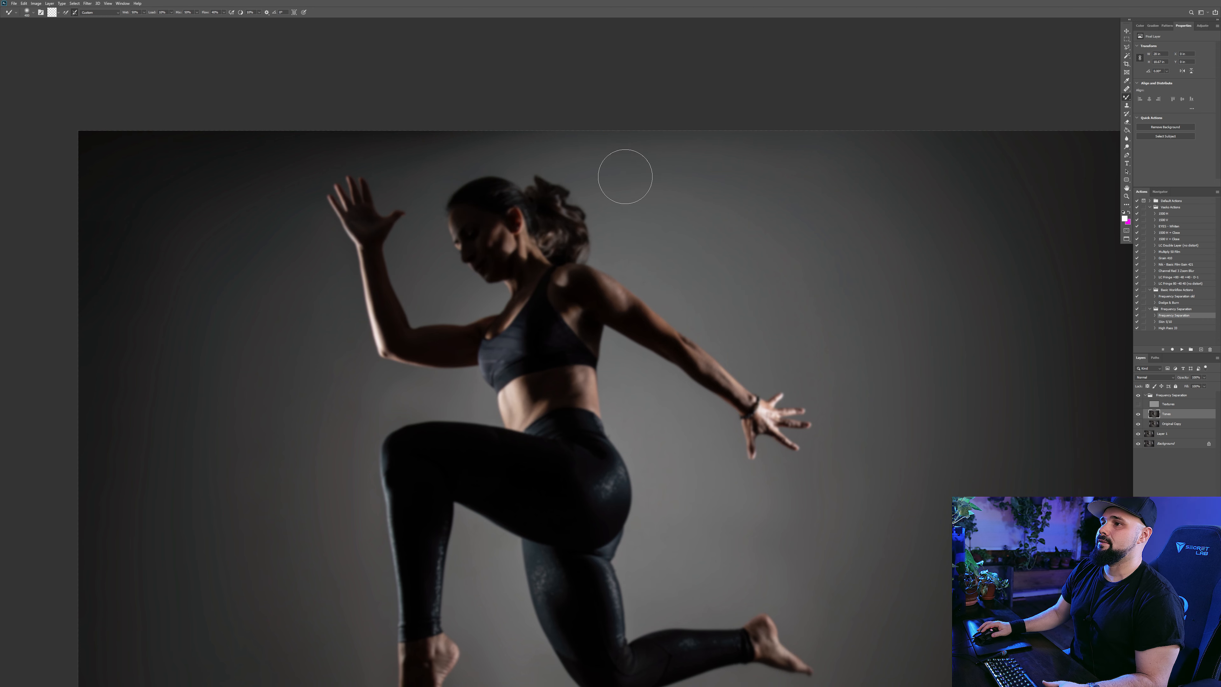
left_click_drag(891, 341, 826, 252)
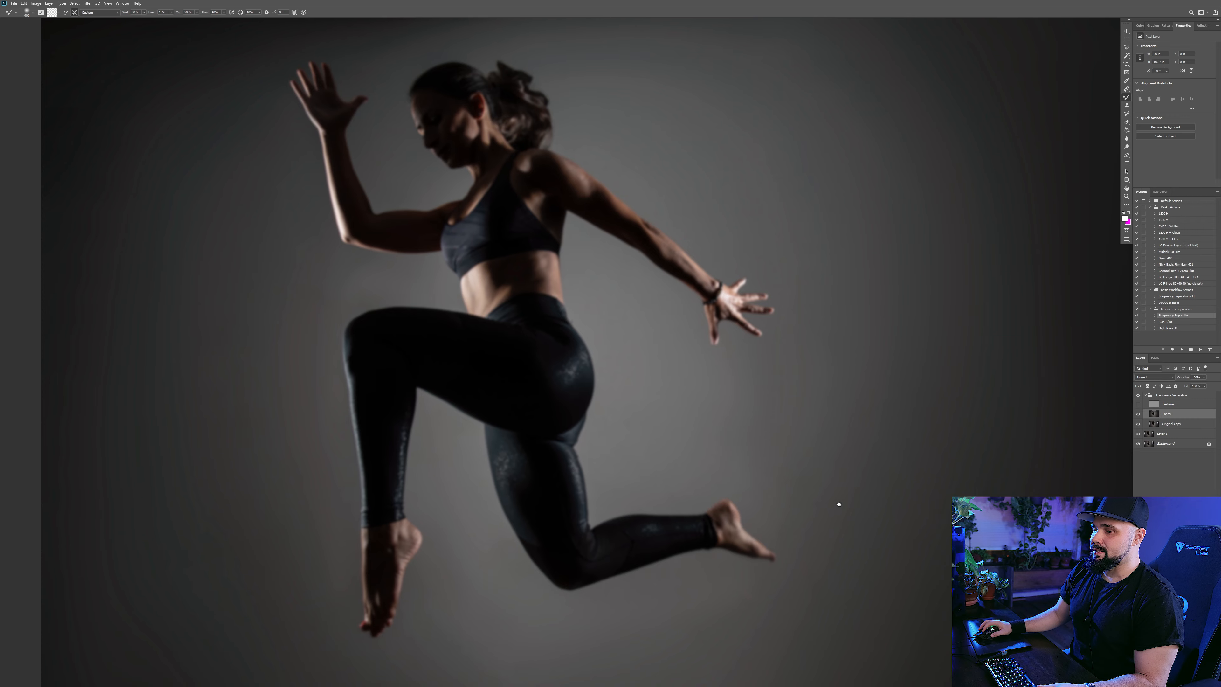
left_click_drag(837, 502, 859, 386)
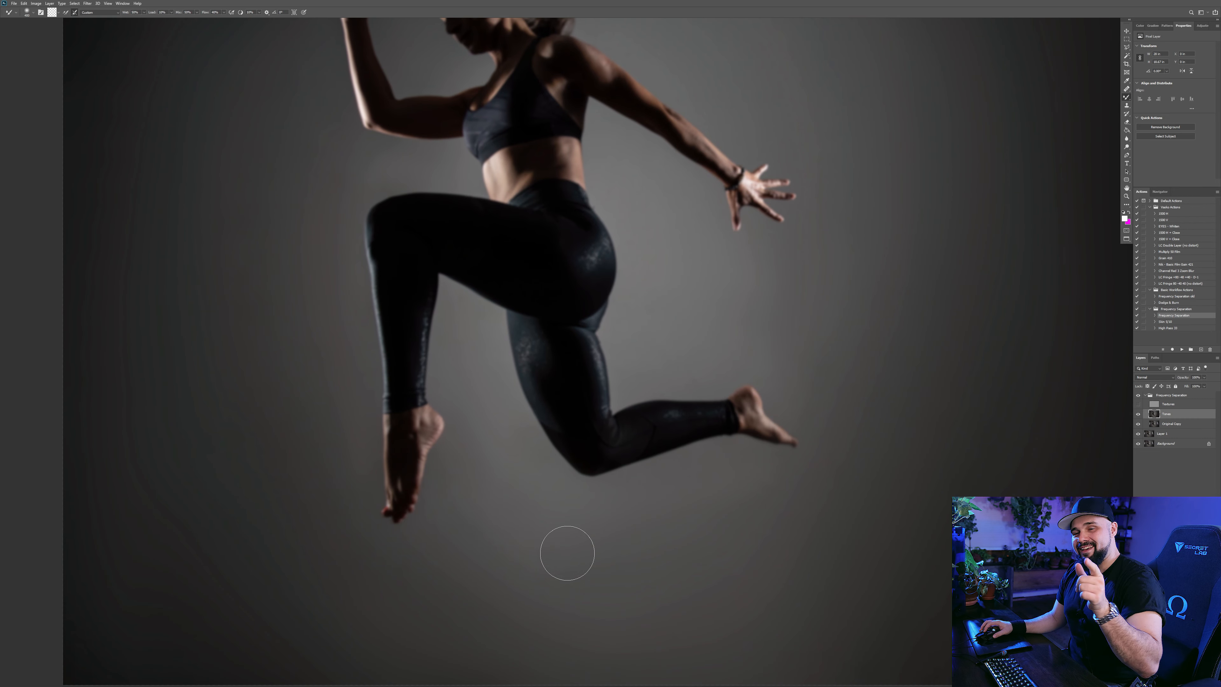
left_click_drag(701, 539, 791, 393)
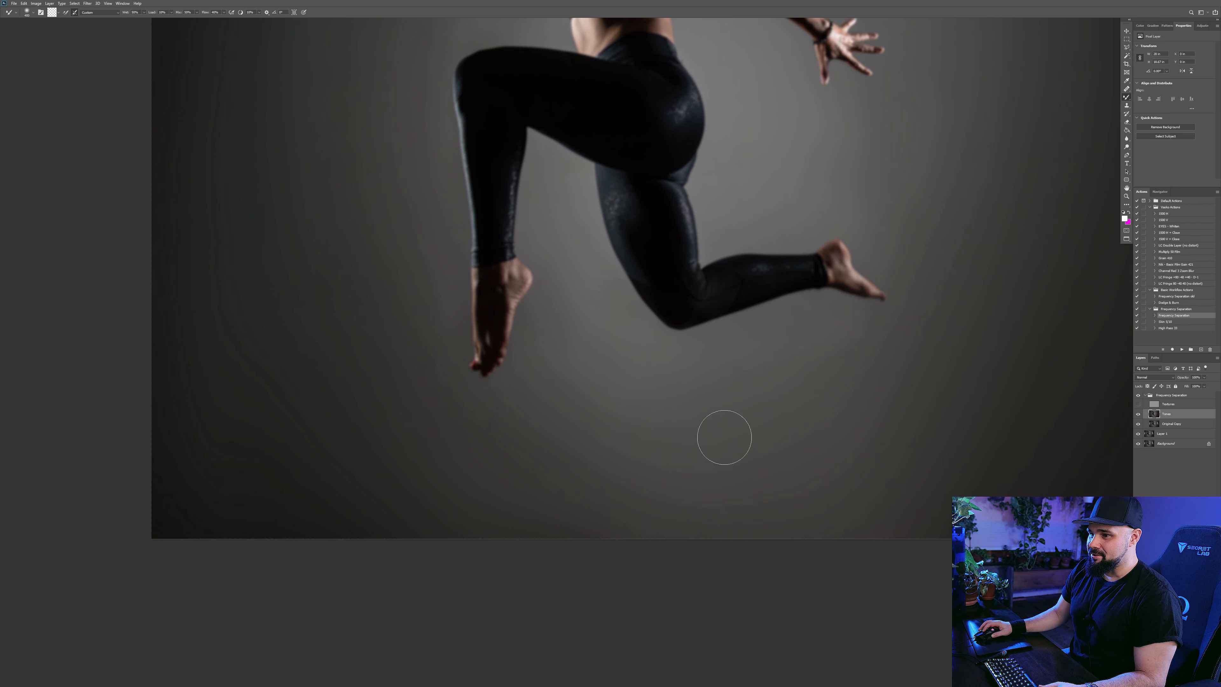
left_click_drag(861, 463, 779, 403)
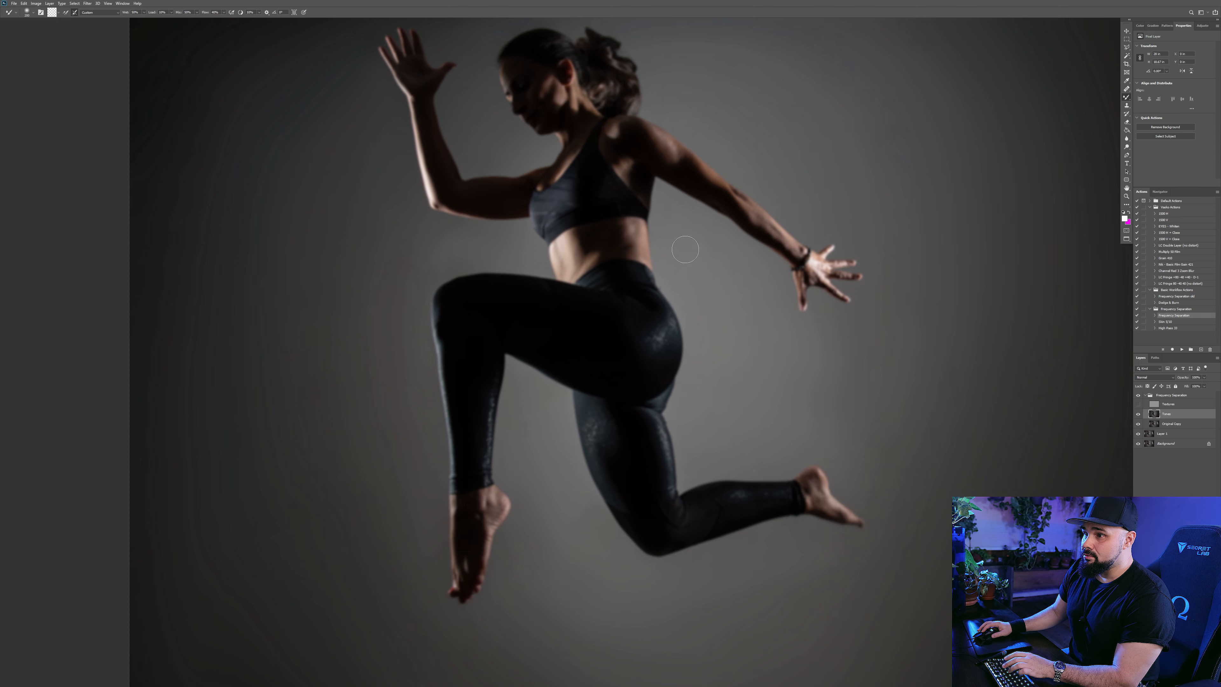
left_click_drag(697, 276, 745, 438)
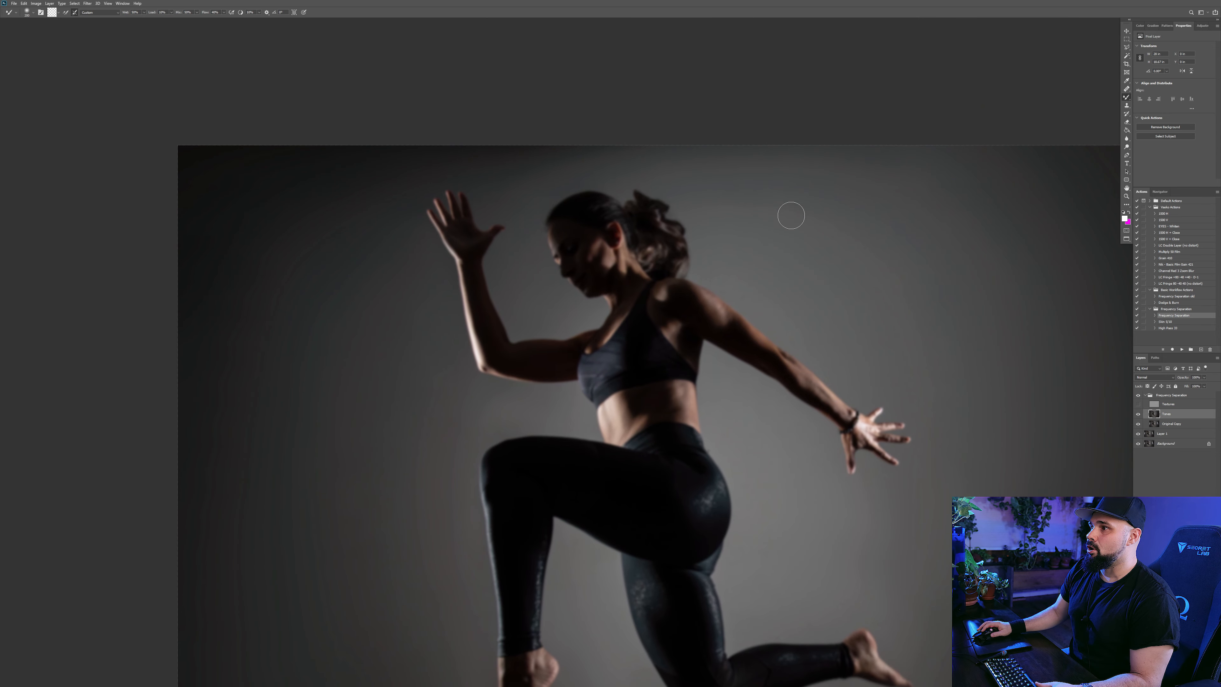
left_click_drag(973, 333, 867, 224)
Step: Turn the texture layer back on and inspect the wall beneath the model's feet up close
left_click(1139, 404)
left_click_drag(775, 501, 870, 267)
key("z")
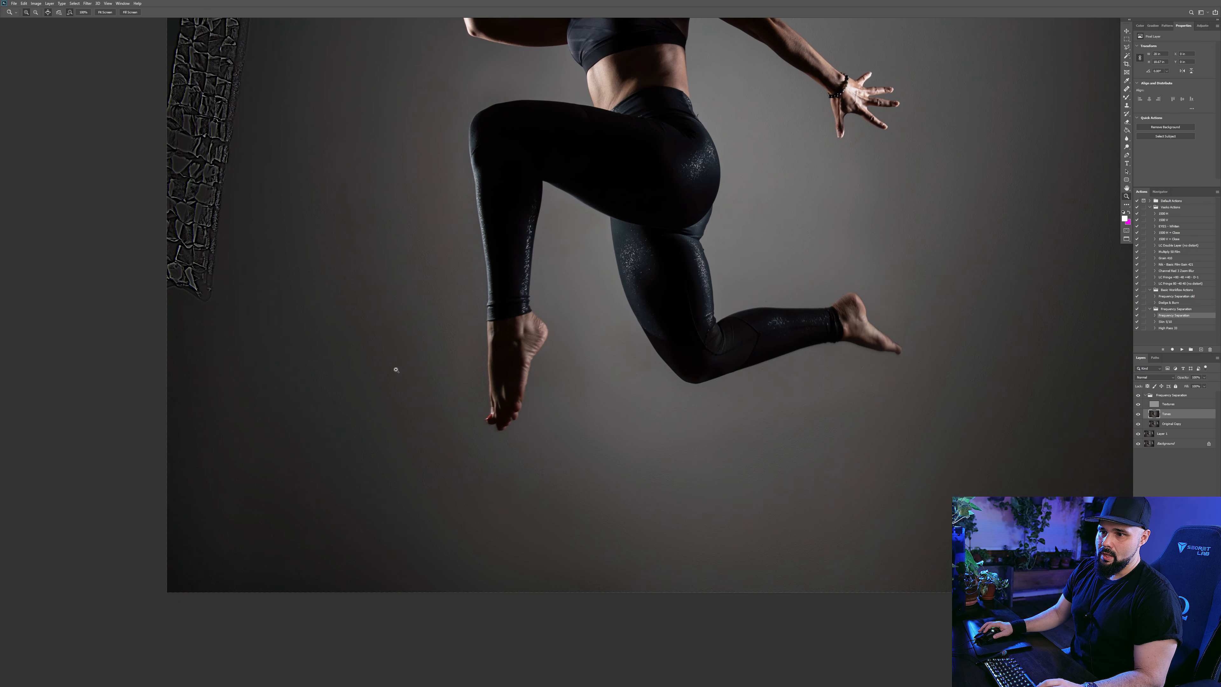
left_click(400, 378)
left_click_drag(431, 442, 632, 305)
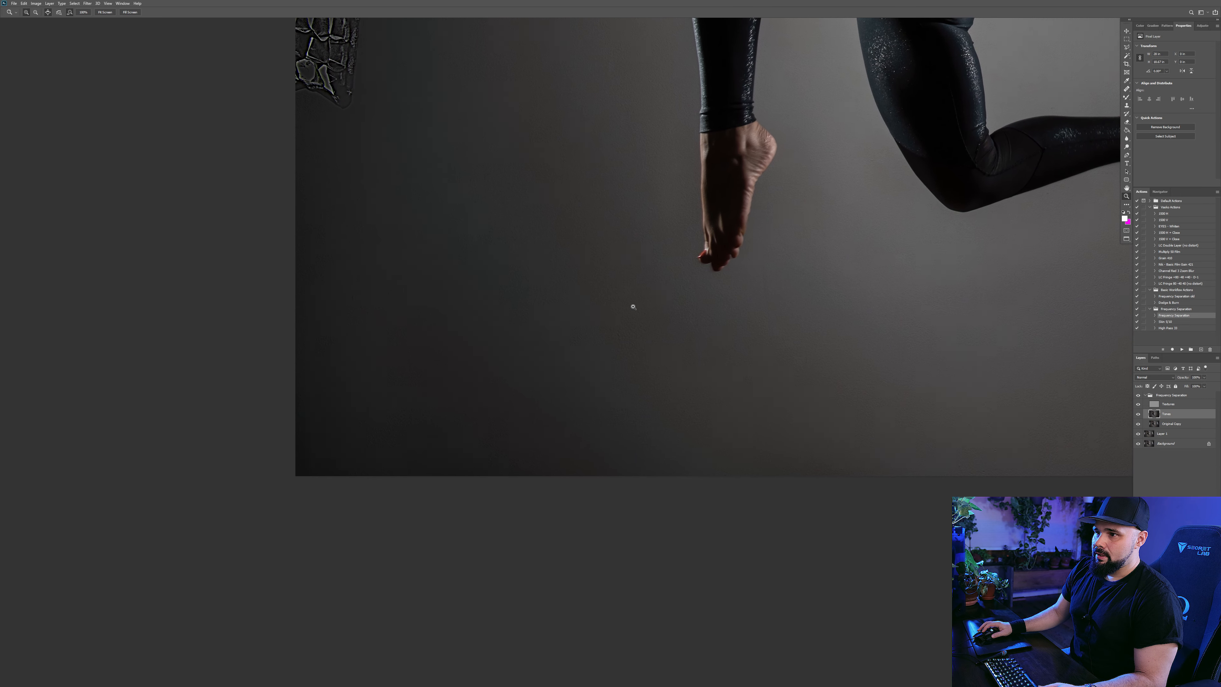
left_click(633, 306)
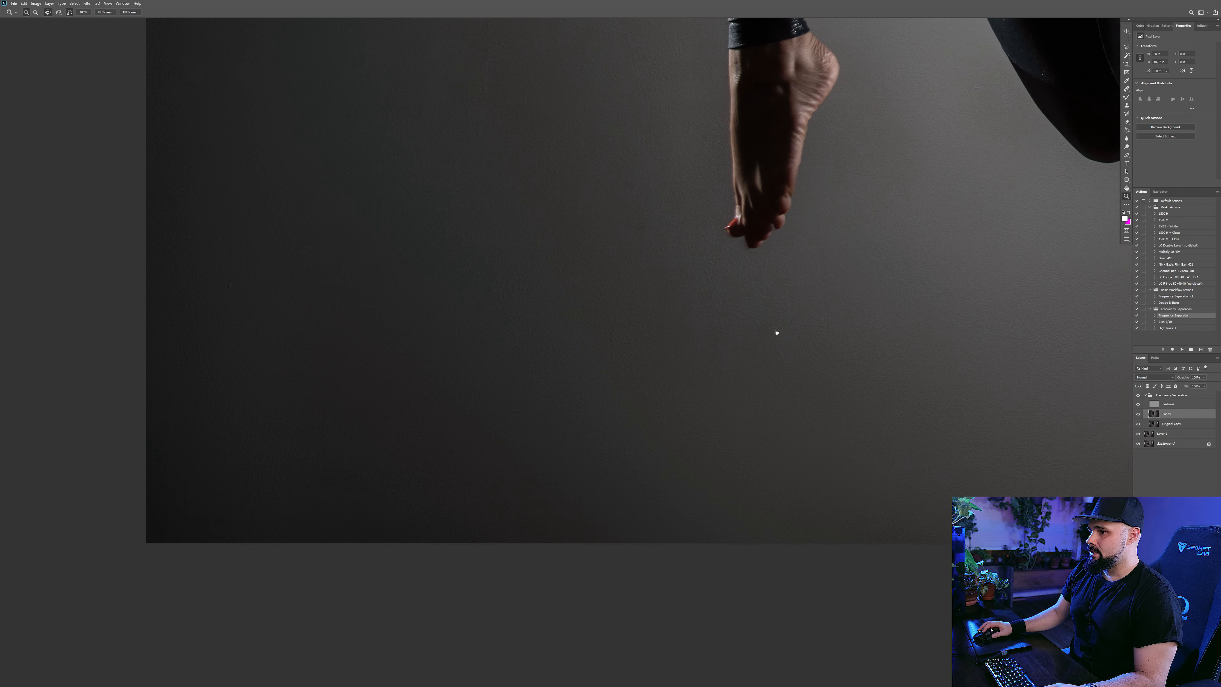
left_click_drag(820, 324, 703, 286)
Step: Compare the wall before and after by toggling the Frequency Separation group's visibility, leaving the group shown
left_click(1139, 395)
left_click(1139, 395)
left_click(1139, 396)
left_click(1138, 396)
left_click(1139, 395)
left_click(1139, 395)
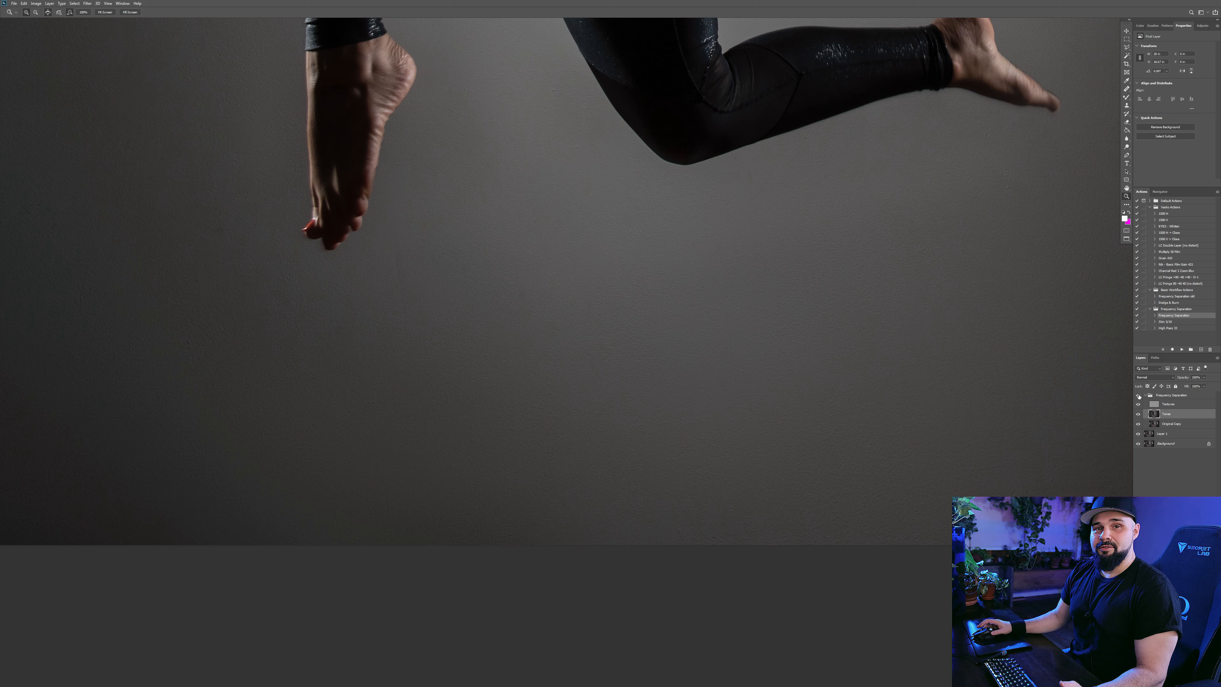
Step: Hide the texture layer and reduce the Mixer Brush size for the area behind the model's waist, comparing with the texture shown
left_click_drag(893, 264, 688, 538)
left_click_drag(758, 180, 800, 376)
mouse_move(692, 105)
left_mouse_down()
mouse_move(783, 505)
mouse_move(687, 422)
left_mouse_up()
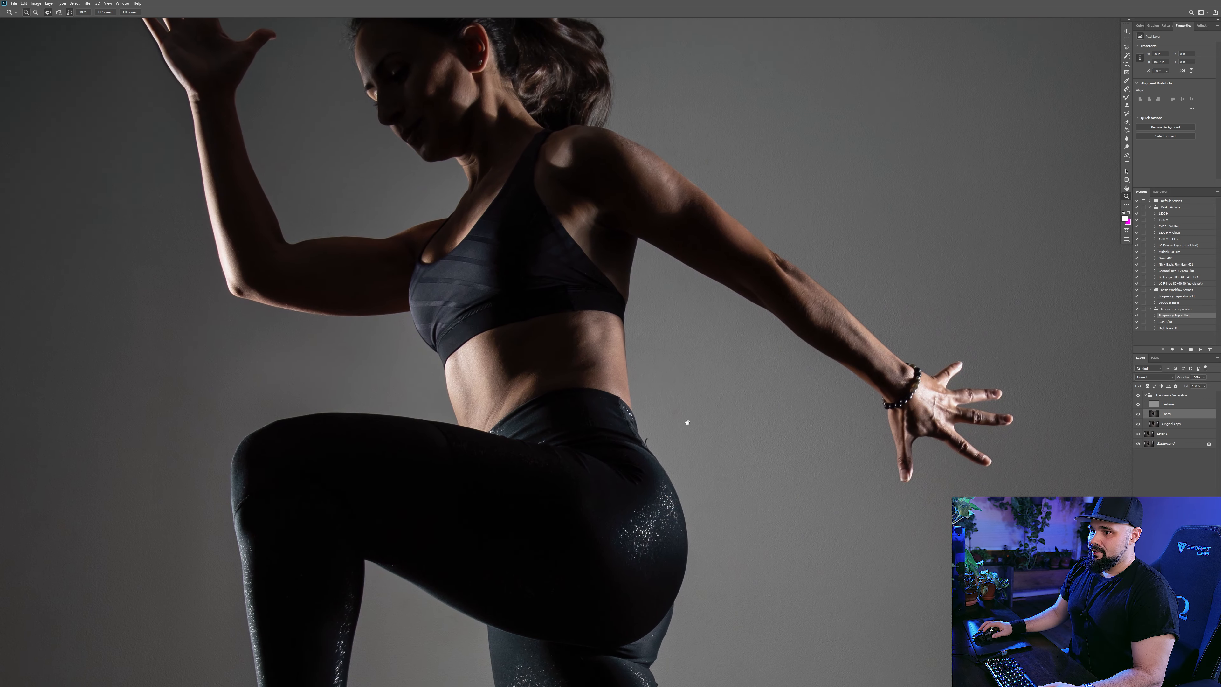
left_click(1138, 406)
key("b")
key("bracketleft")
key("bracketleft")
key("bracketleft")
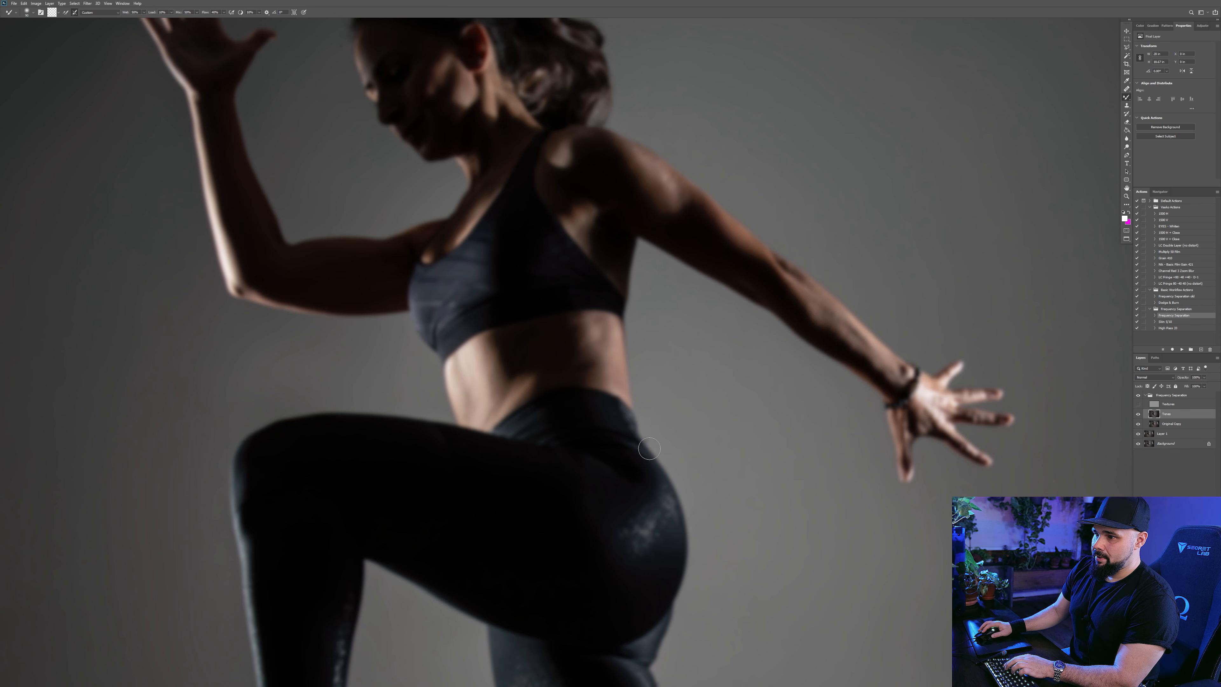
left_click(1138, 405)
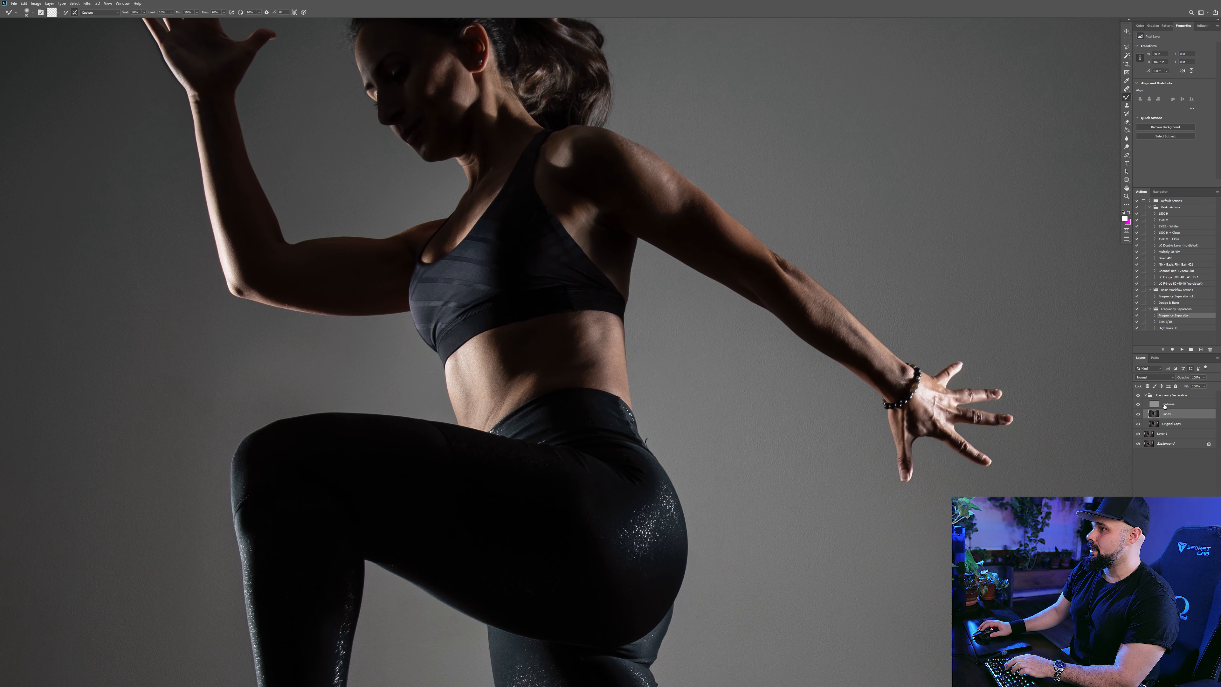
left_click(1138, 405)
Step: Shrink the Clone Stamp brush to suit the small stray thread at the back of the model's waistband
scroll(839, 246, "up", 5)
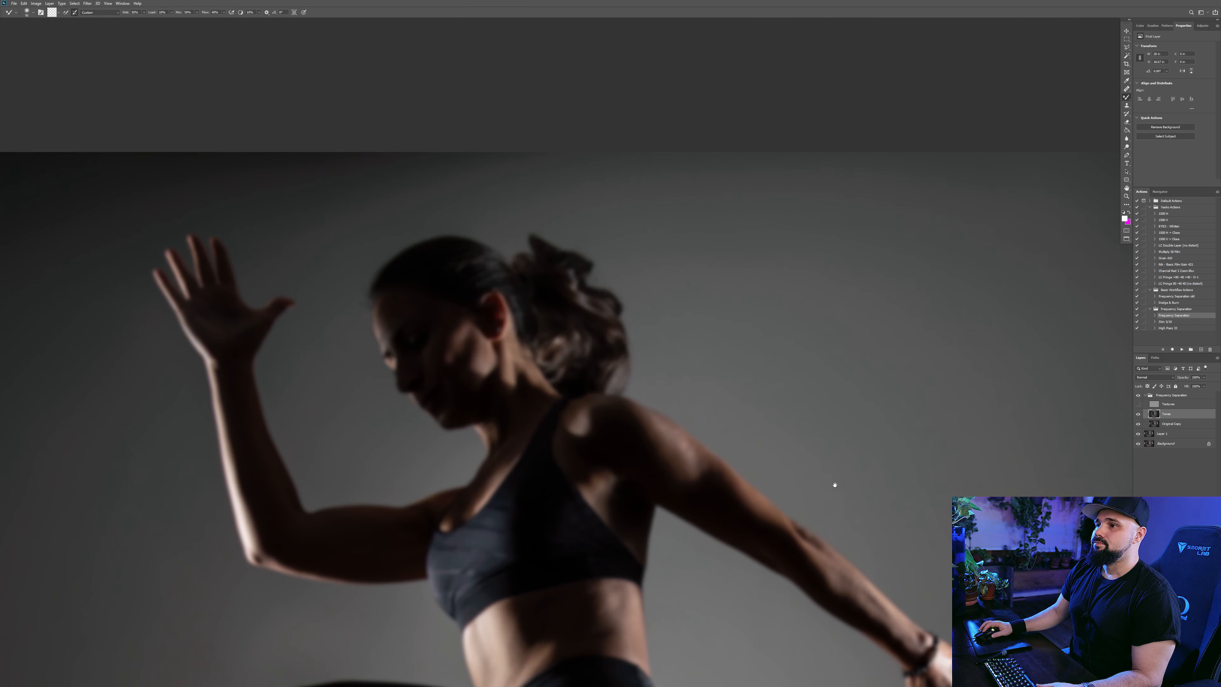
mouse_move(334, 400)
left_mouse_down()
mouse_move(658, 330)
mouse_move(679, 284)
left_mouse_up()
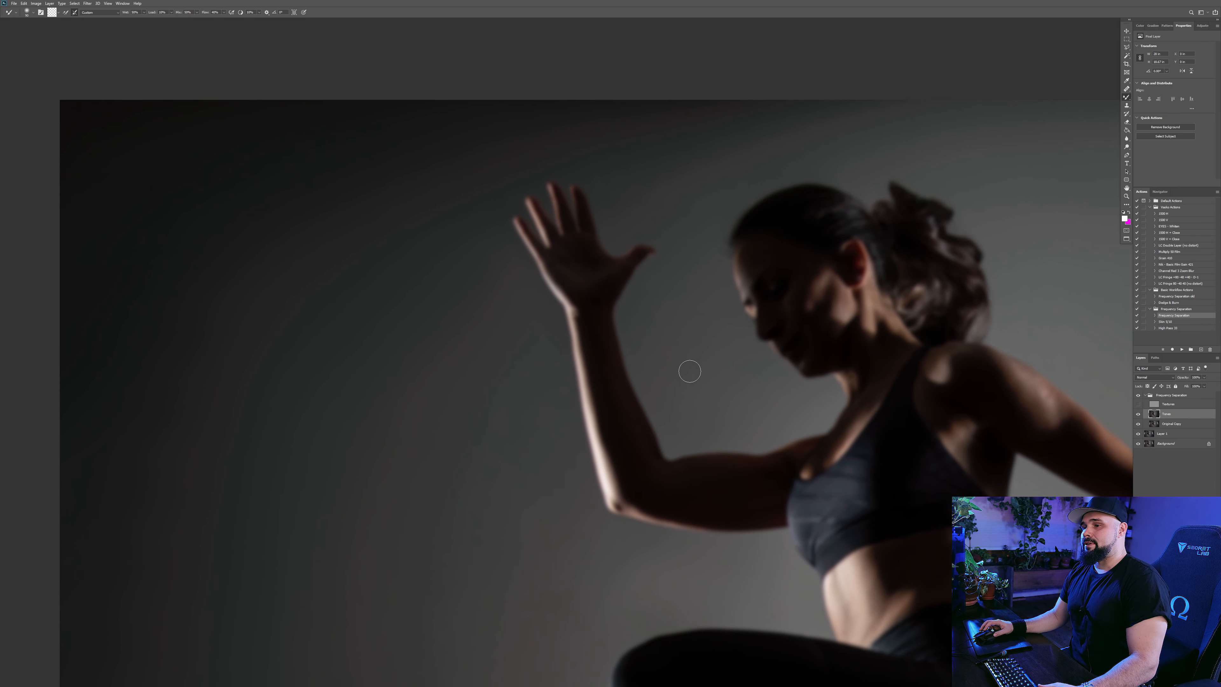
scroll(695, 289, "down", 4)
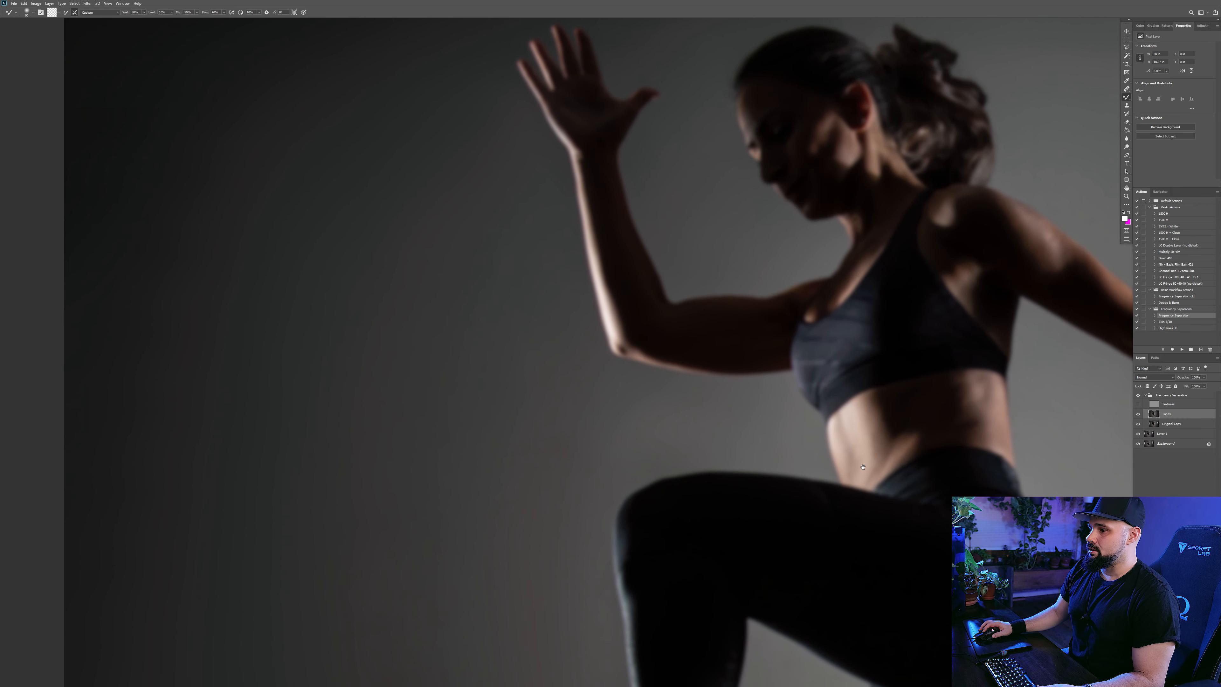
left_click_drag(863, 467, 613, 322)
left_click(767, 352)
key("s")
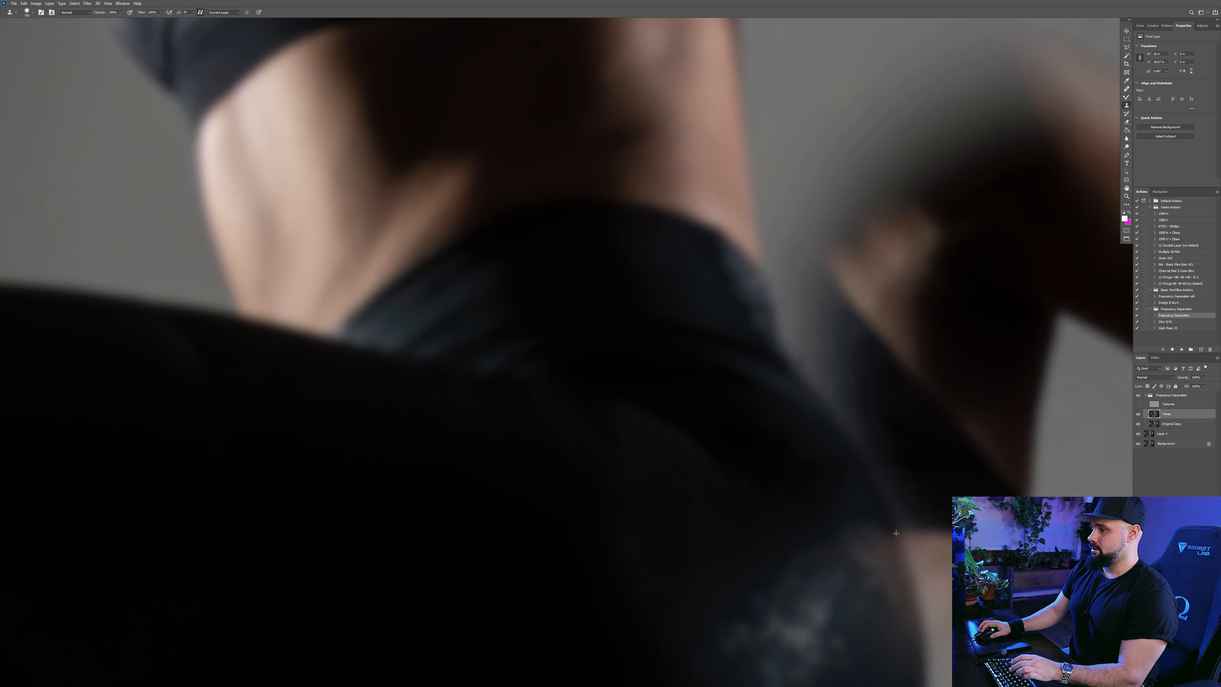
key("bracketleft")
key("bracketleft")
key("bracketleft")
key("bracketleft")
key("bracketleft")
key("bracketleft")
key("bracketleft")
key("bracketleft")
key("bracketleft")
key("bracketleft")
key("bracketleft")
key("bracketleft")
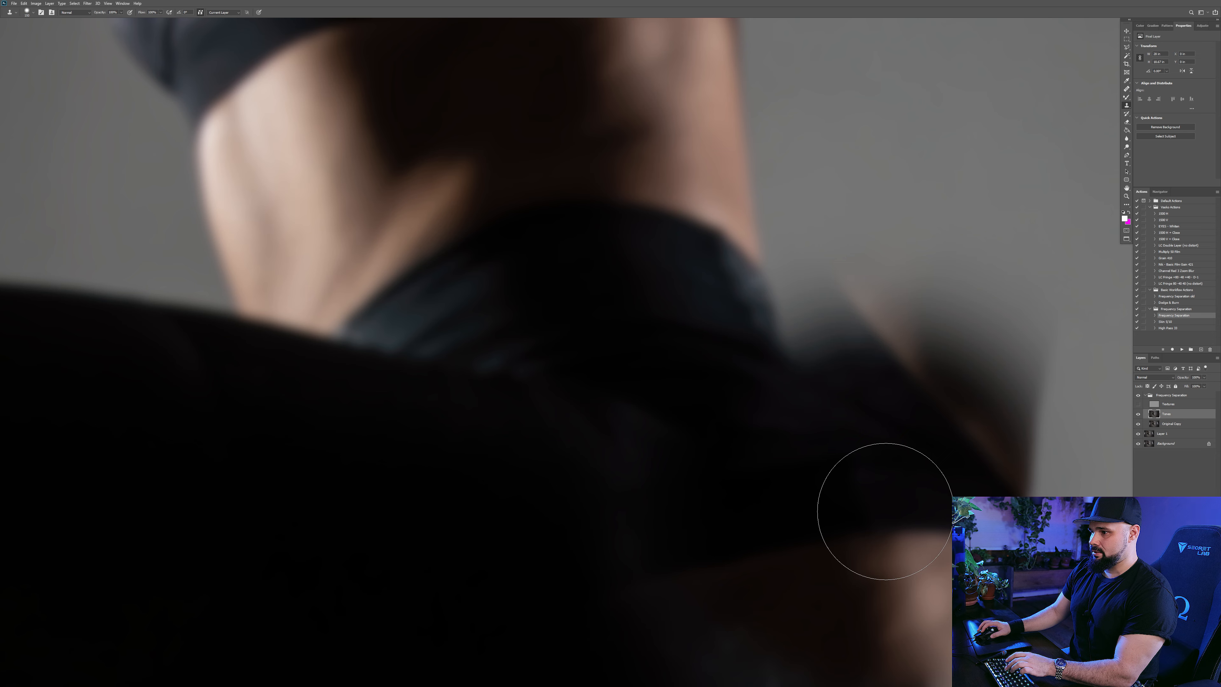
left_click_drag(893, 420, 792, 388)
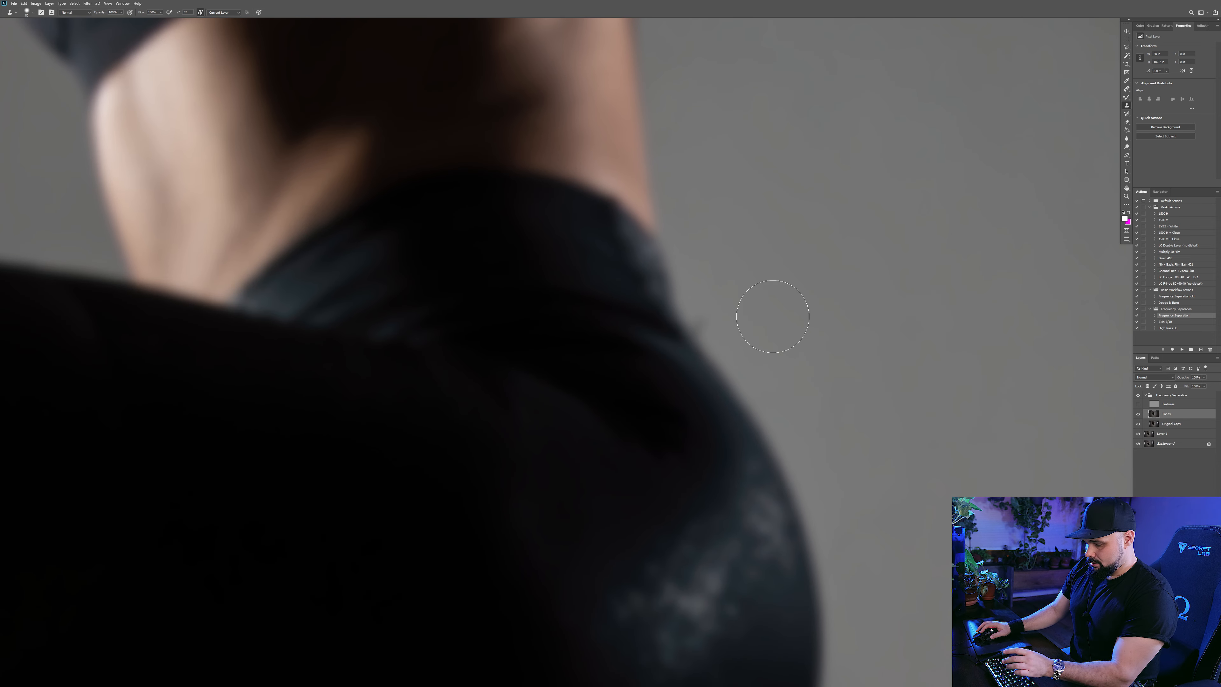
key("bracketleft")
key("bracketleft")
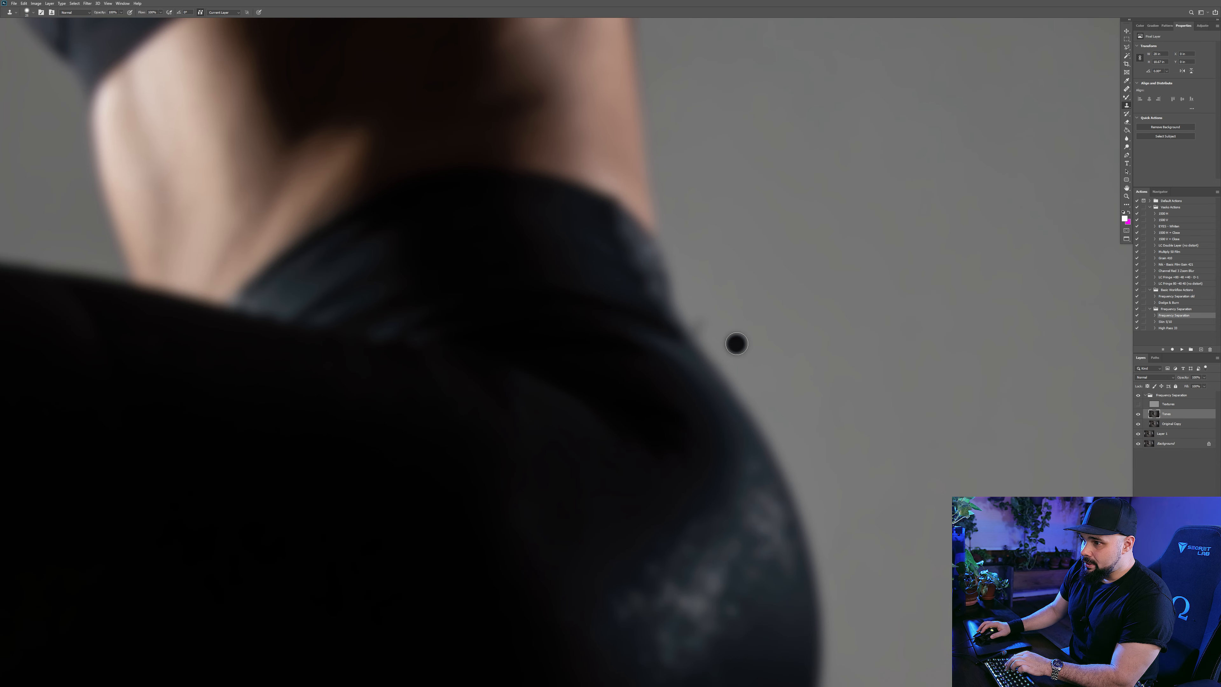
Step: Try to clone over the stray thread behind the waistband on the tone layer
left_click_drag(717, 335, 701, 303)
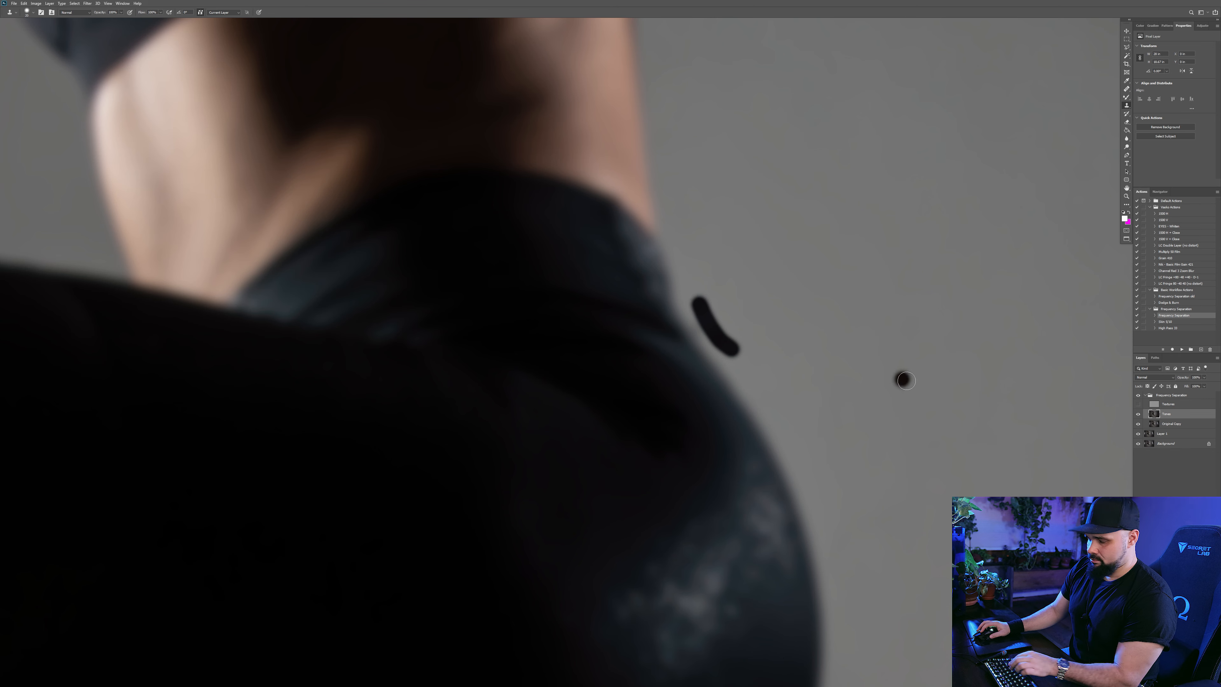
key("ctrl+z")
key("b")
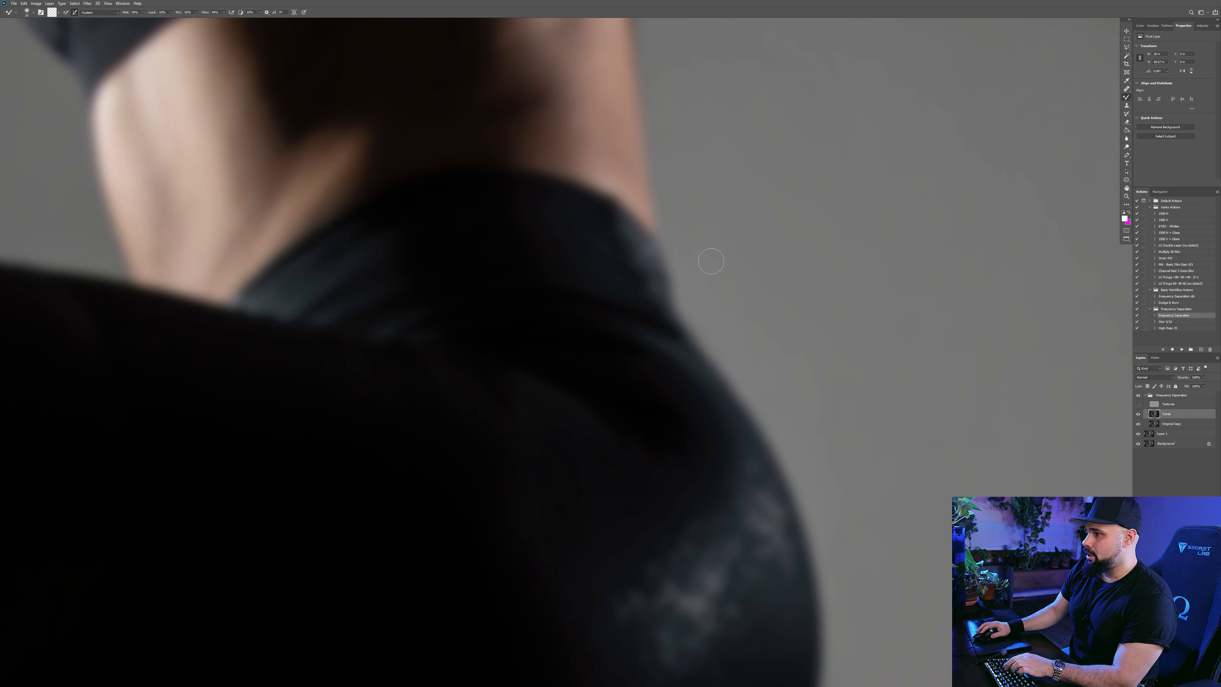
Step: Select the texture layer for the Clone Stamp and display it alone by hiding all the layers beneath it
left_click(1138, 404)
left_click(1153, 404)
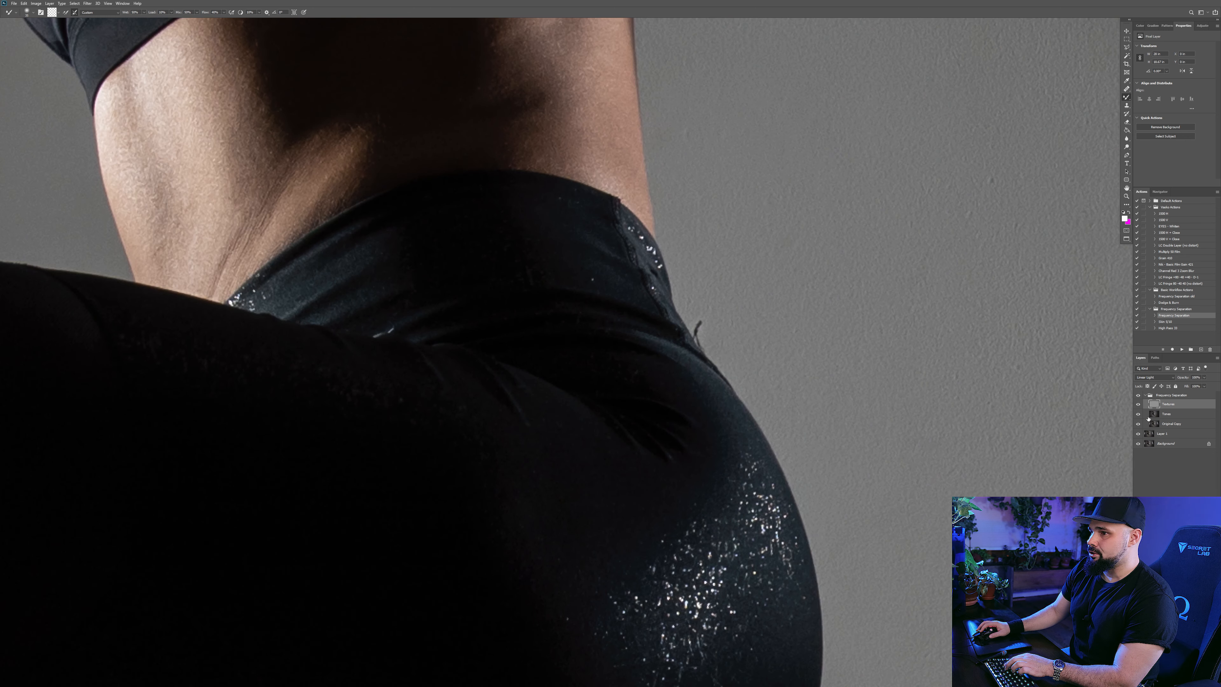
key("s")
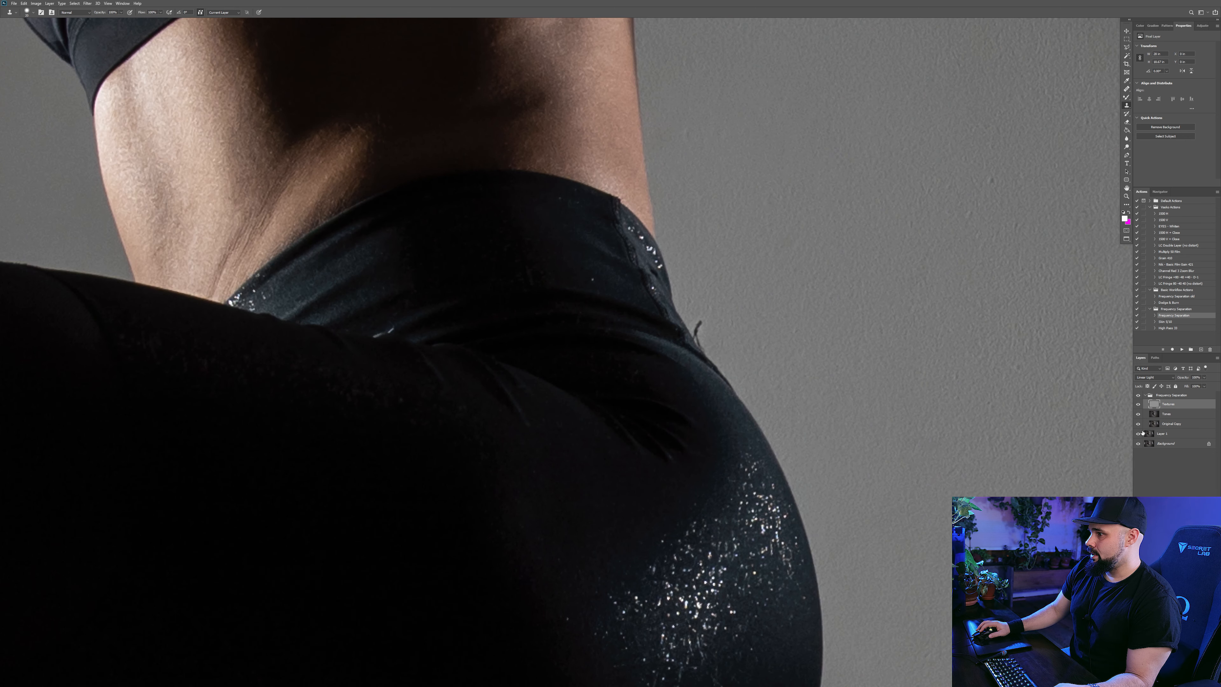
left_click(1138, 423)
left_click(1139, 445)
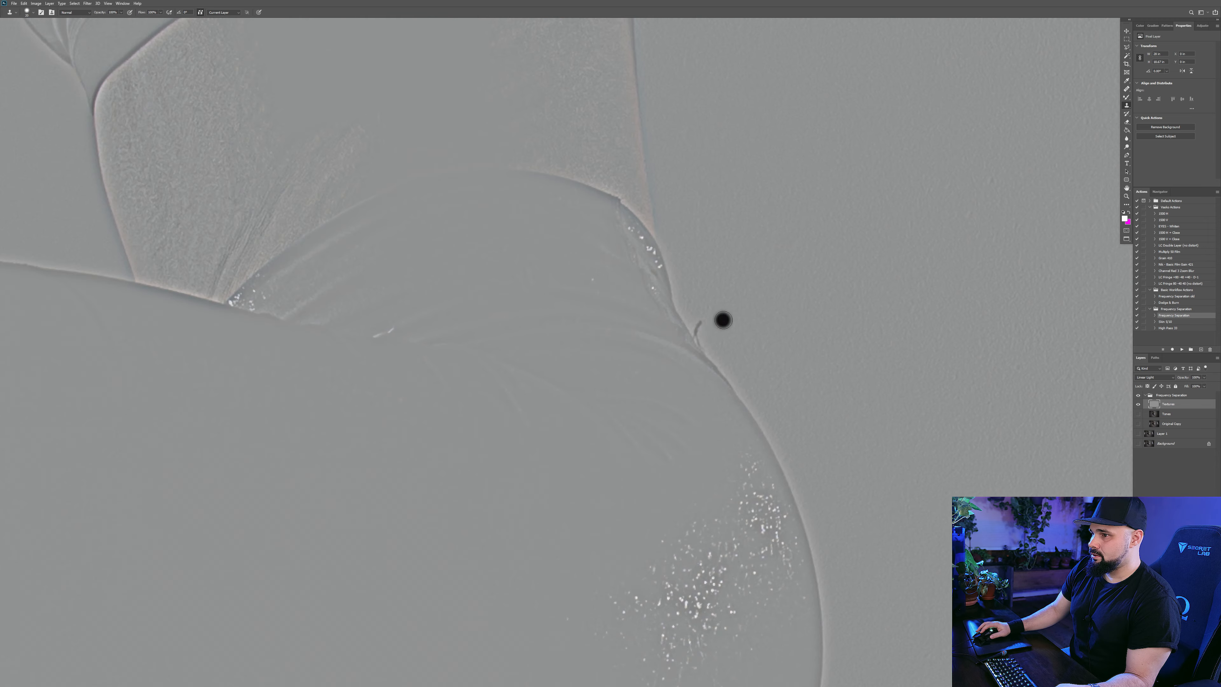
Step: Clone out the stray thread behind the waistband on the texture layer, check it with the tone layer shown, and undo the last touch-ups
left_click(704, 335)
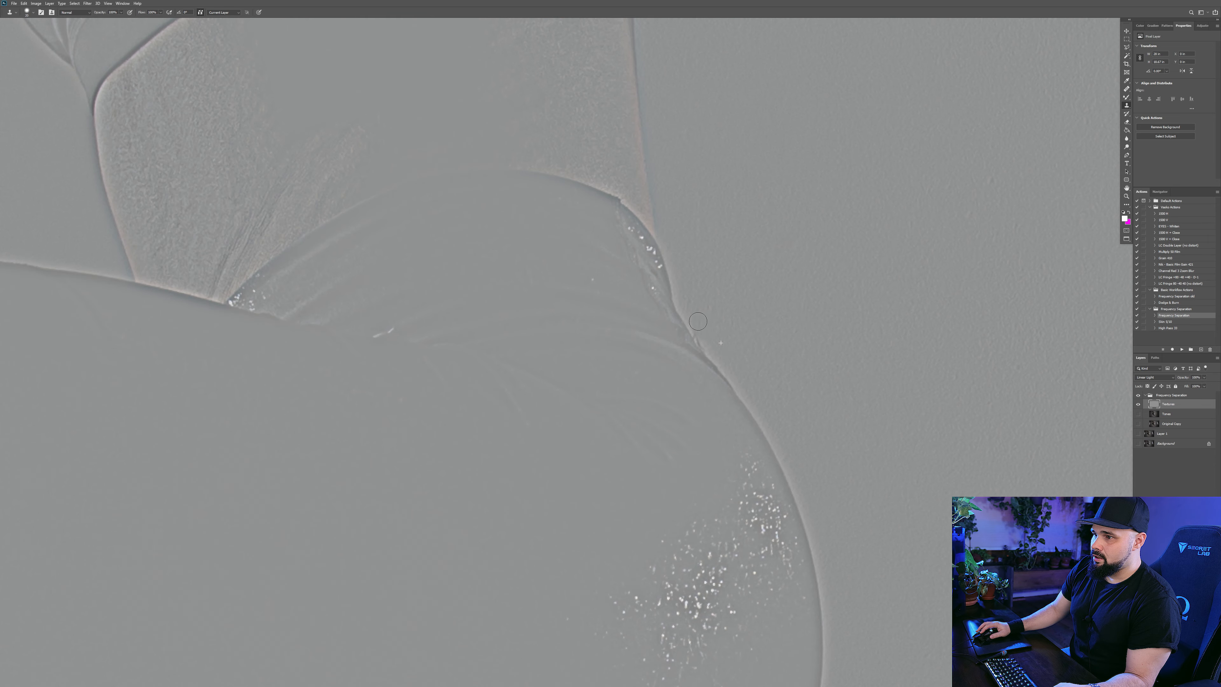
left_click(711, 355, "alt")
left_click_drag(702, 339, 700, 331)
left_click(1138, 414)
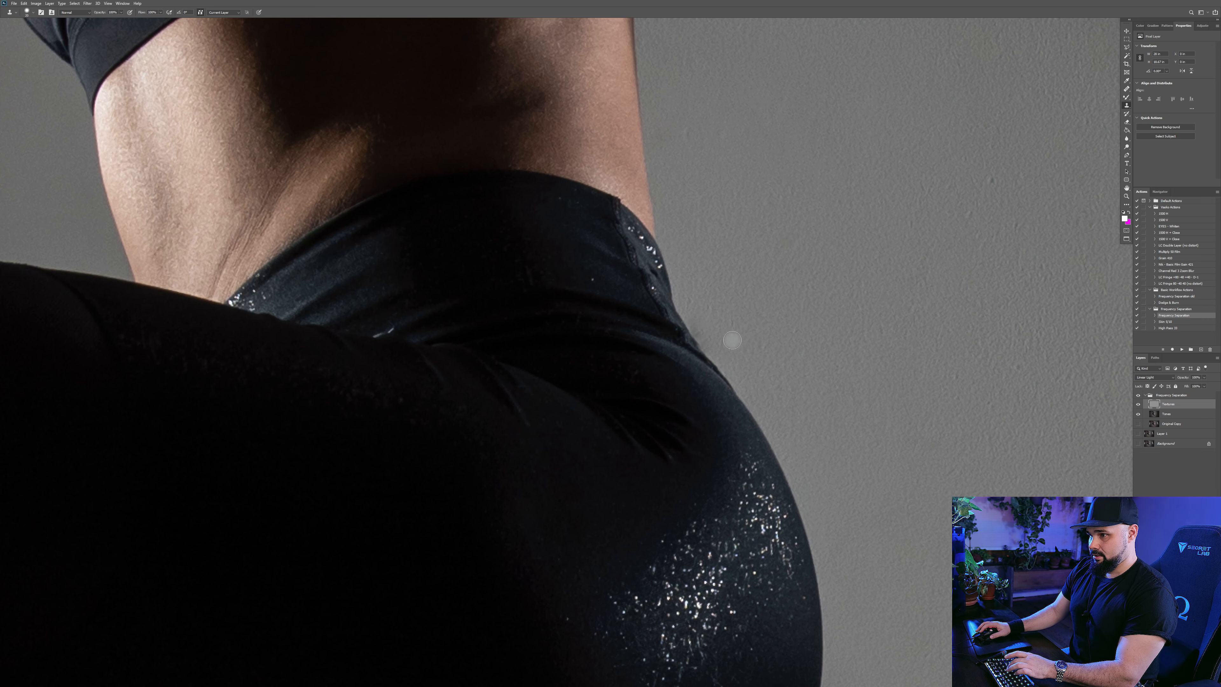
left_click(1138, 415)
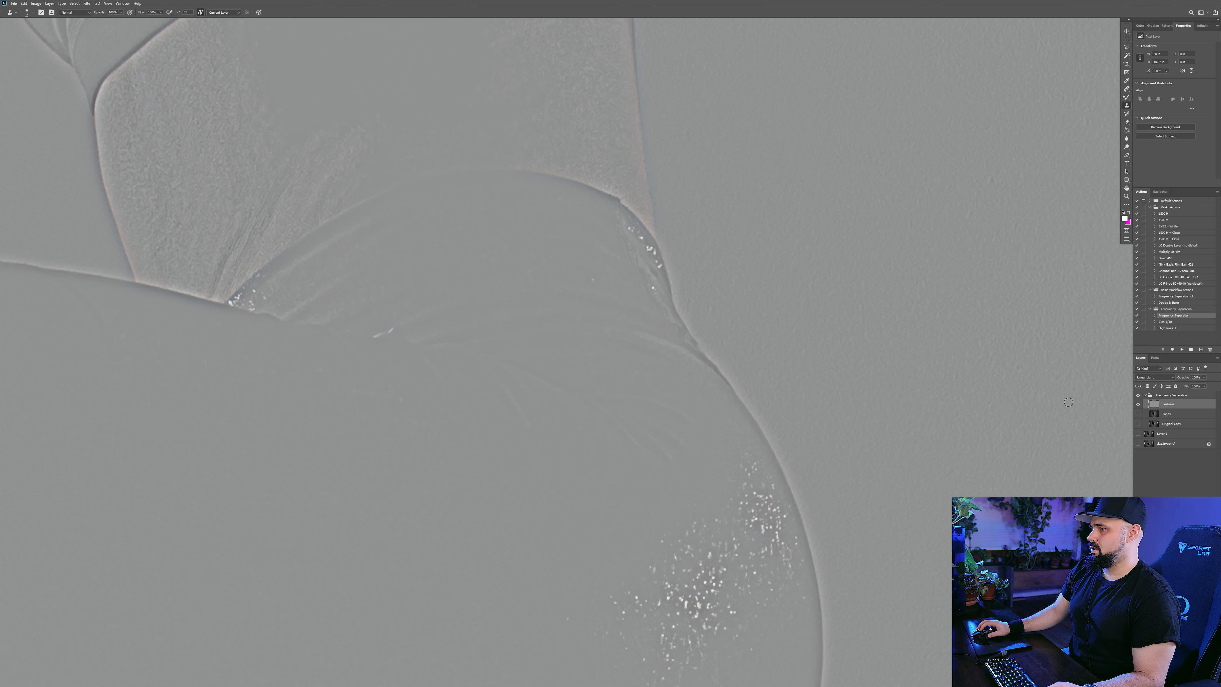
left_click(1138, 414)
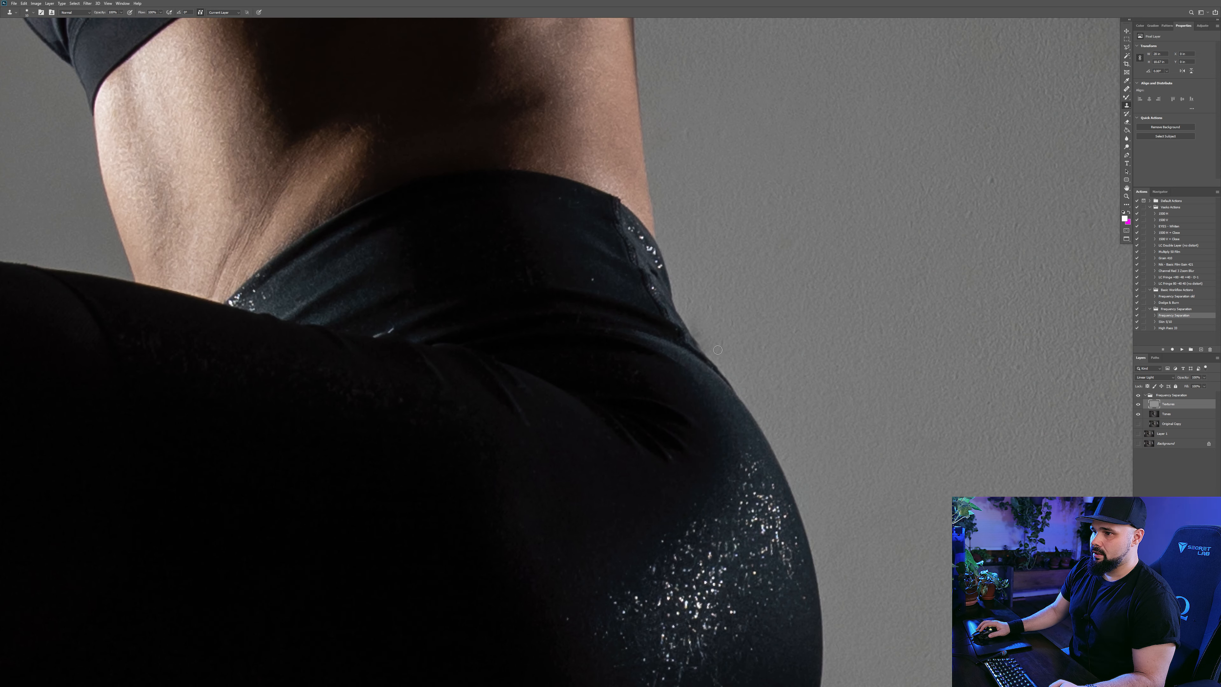
key("ctrl+z")
key("ctrl+z")
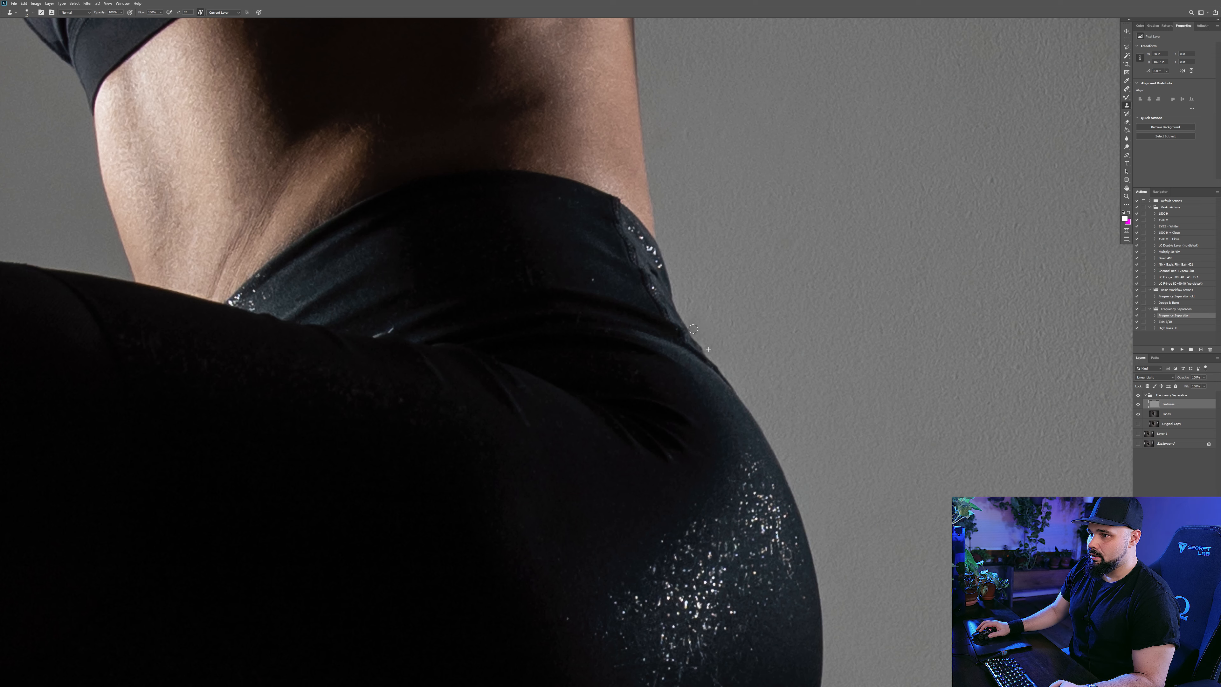
Step: Examine the softbox remnant at the photo's left edge with the Tones layer hidden and shown
scroll(853, 376, "up", 3)
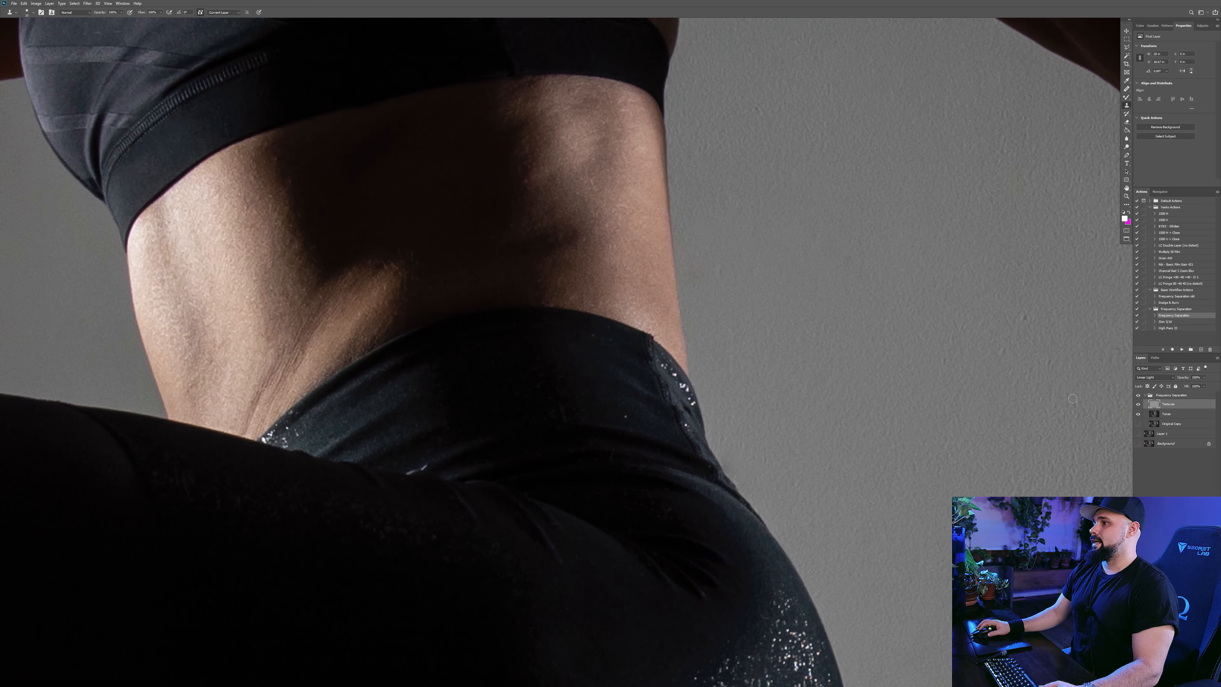
double_click(1126, 188)
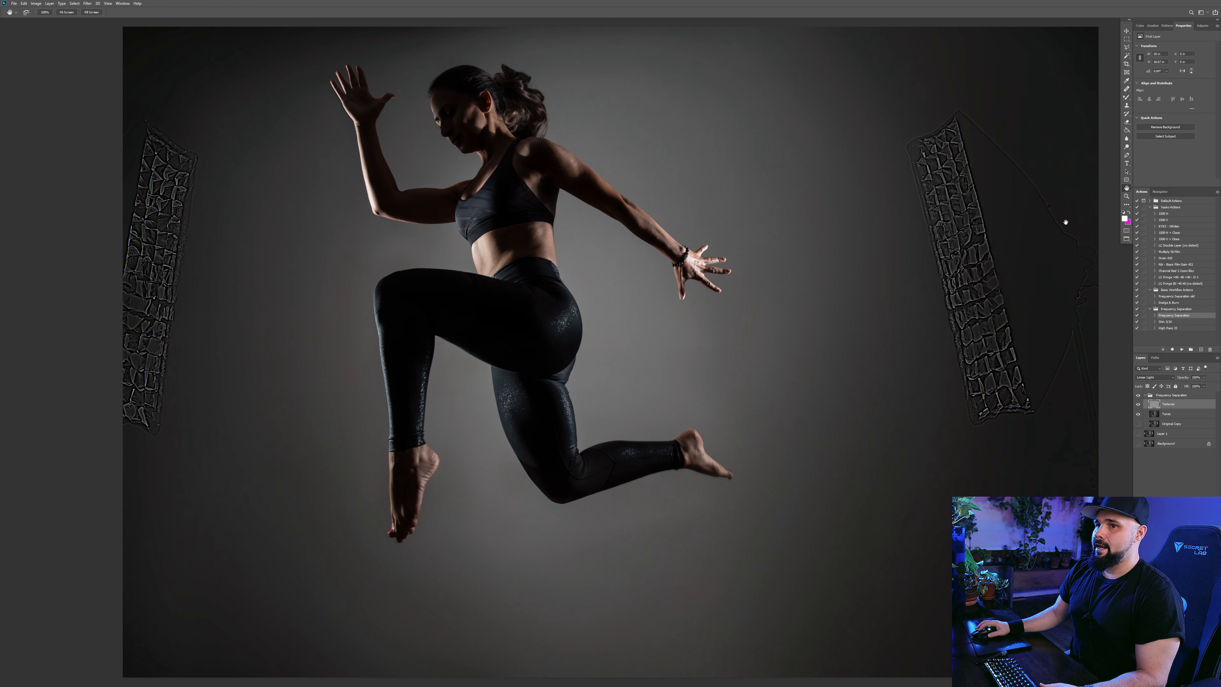
key("z")
left_click(183, 284)
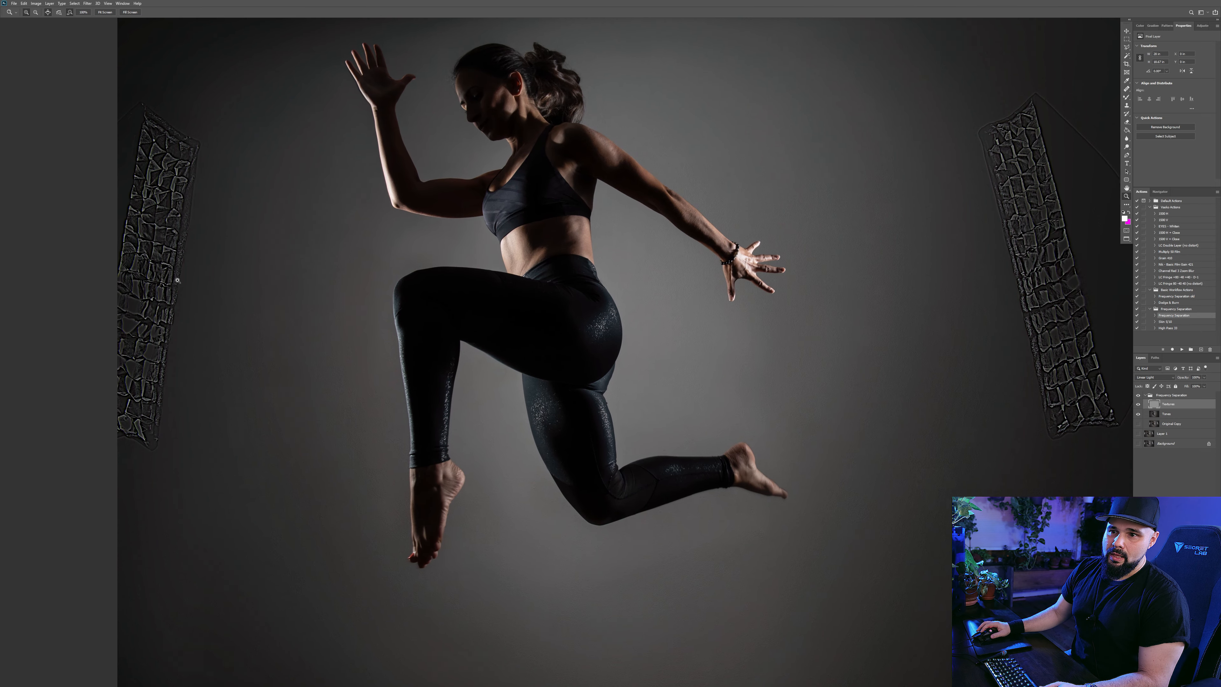
left_click(176, 279)
left_click_drag(168, 245, 486, 291)
left_click(418, 259)
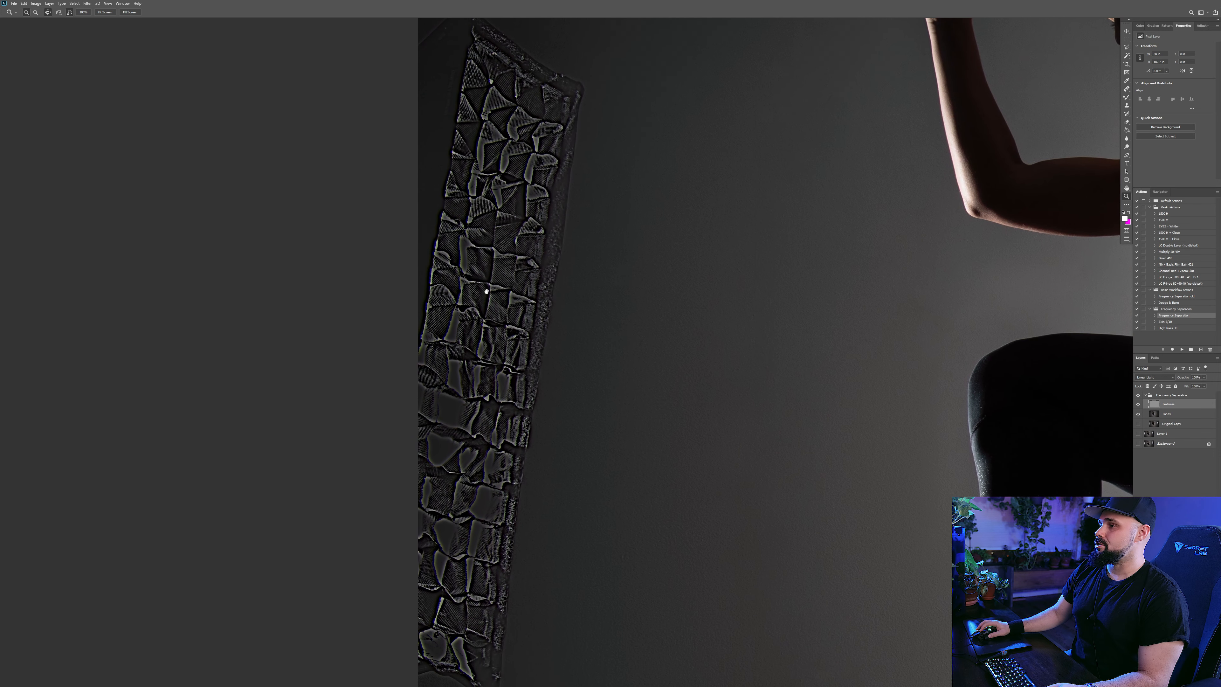
left_click(1142, 416)
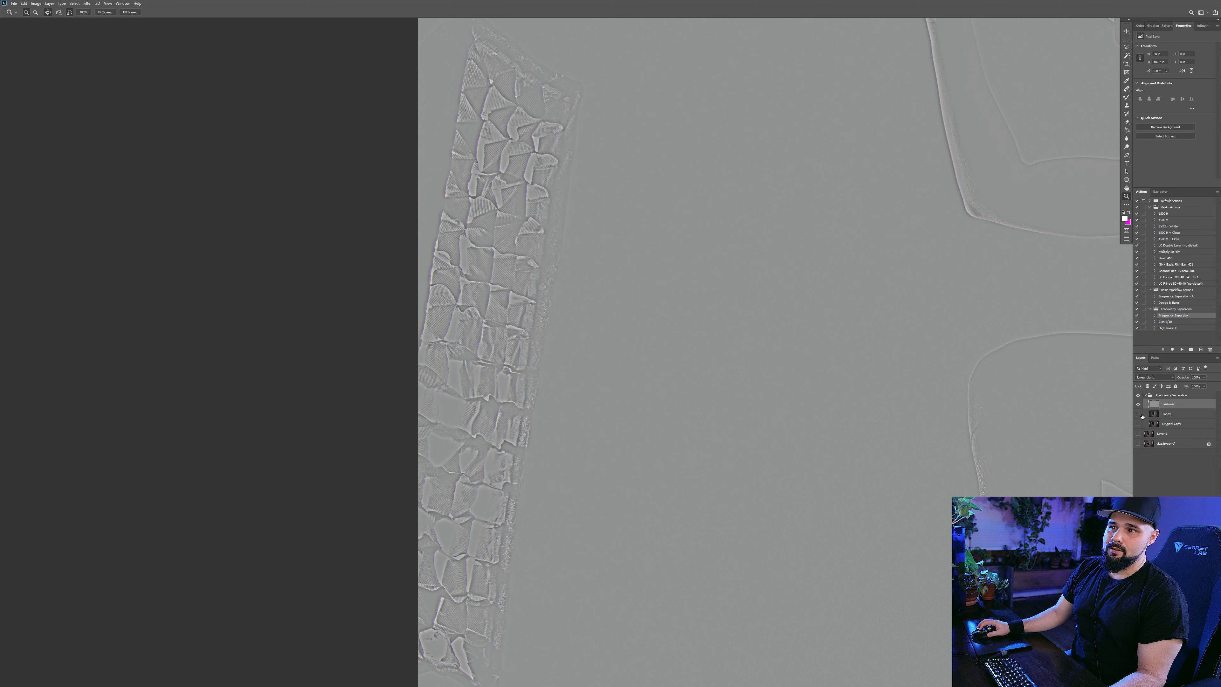
left_click(1141, 415)
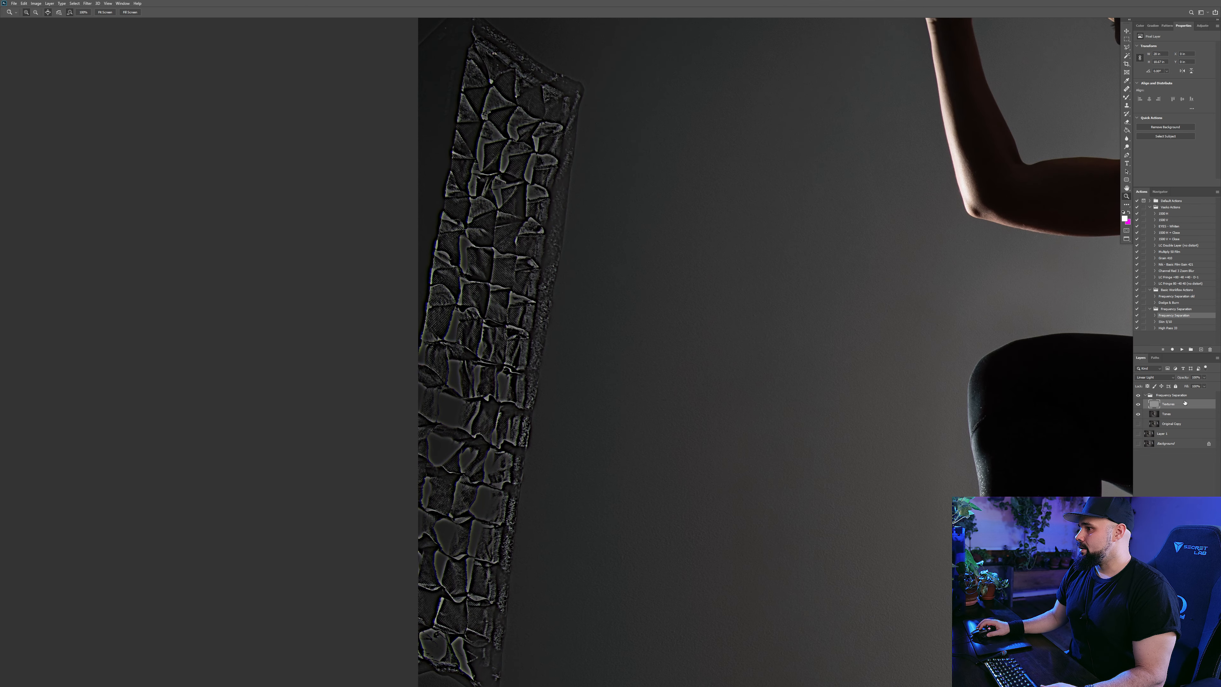
Step: Enlarge the Clone Stamp brush enough to cover the softbox remnants and give it a nearly hard edge
key("s")
key("bracketright")
key("bracketright")
key("bracketright")
key("bracketright")
key("bracketright")
key("bracketright")
key("bracketright")
key("bracketright")
key("bracketright")
key("bracketright")
key("bracketright")
key("bracketright")
key("bracketright")
key("bracketright")
key("bracketright")
key("bracketright")
key("bracketright")
key("bracketright")
key("bracketright")
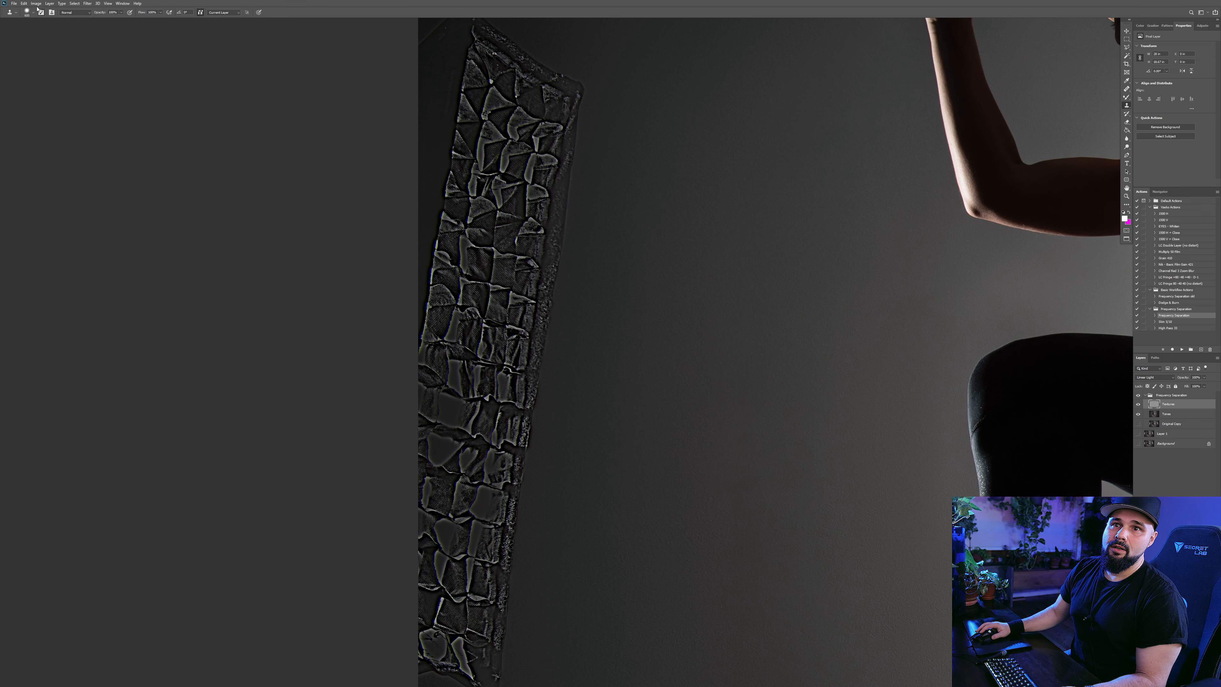
left_click(34, 12)
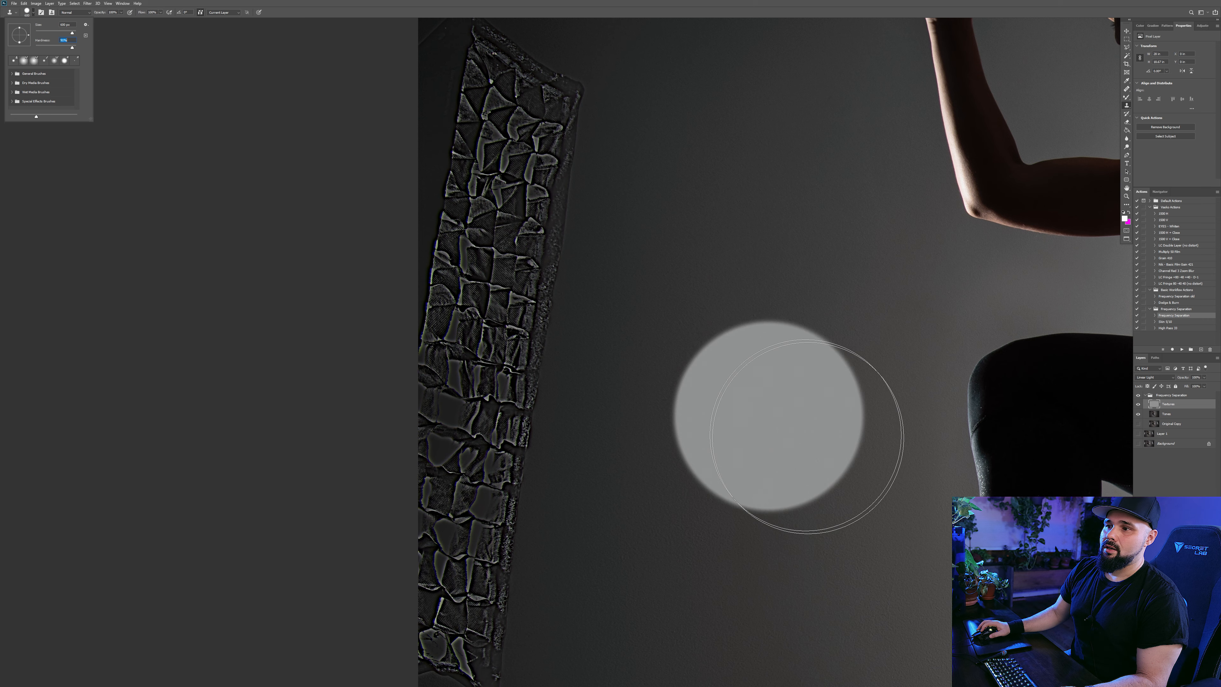
Step: Clone clean wall texture over the softbox grid outline at the photo's left edge on the Textures layer
key("space")
left_click_drag(735, 546, 735, 417)
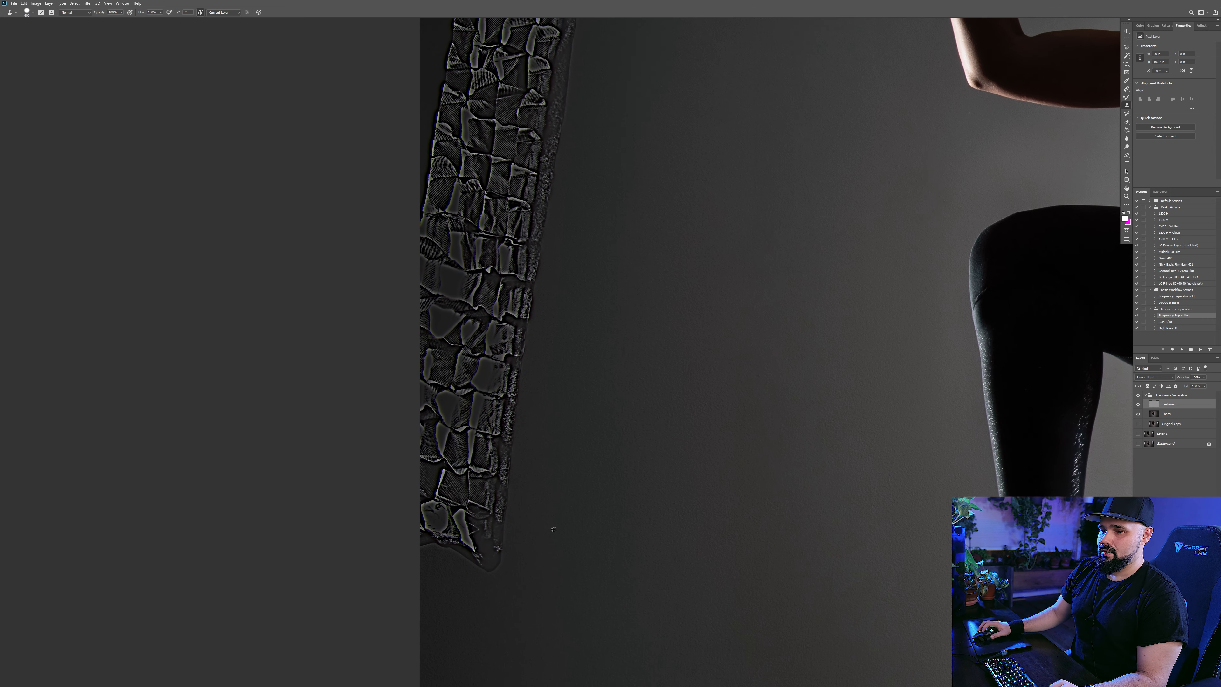
left_click_drag(468, 551, 495, 129)
key("space")
left_click_drag(650, 351, 642, 655)
left_click(689, 456, "alt")
left_click_drag(546, 371, 555, 238)
left_click_drag(469, 417, 466, 202)
Step: Clone clean wall texture over the softbox grid outline on the photo's right side on the Textures layer
key("space")
mouse_move(930, 534)
left_mouse_down()
mouse_move(875, 457)
mouse_move(815, 472)
left_mouse_up()
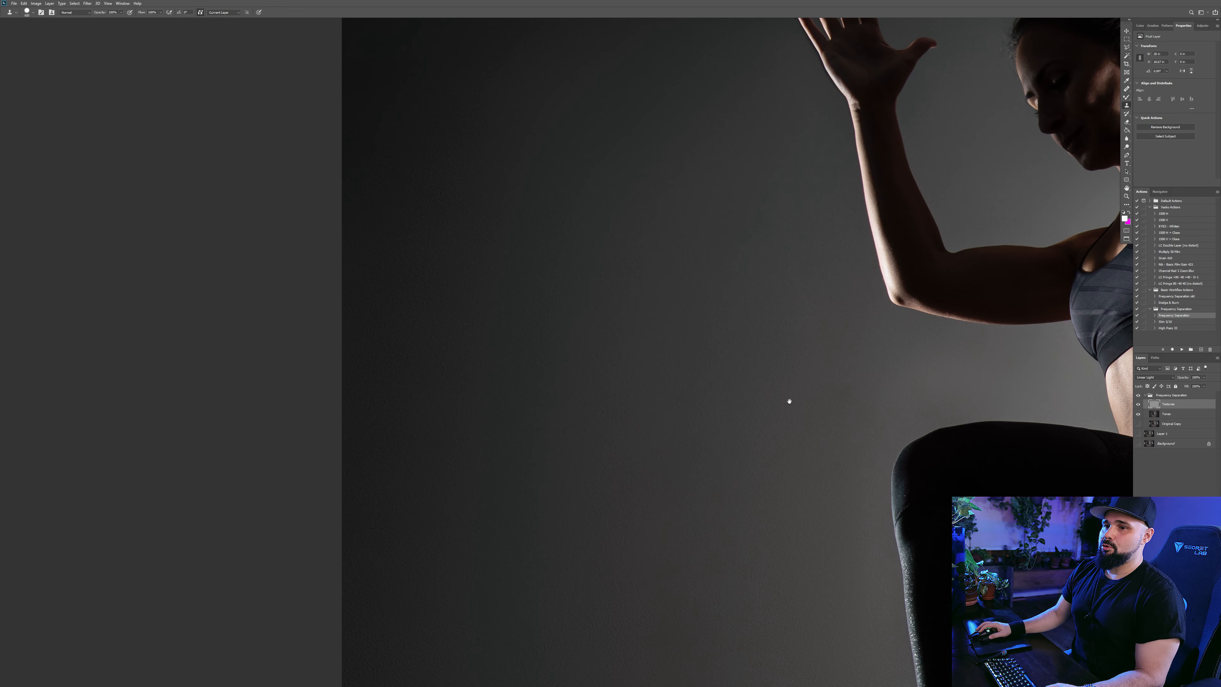
left_click_drag(777, 403, 308, 409)
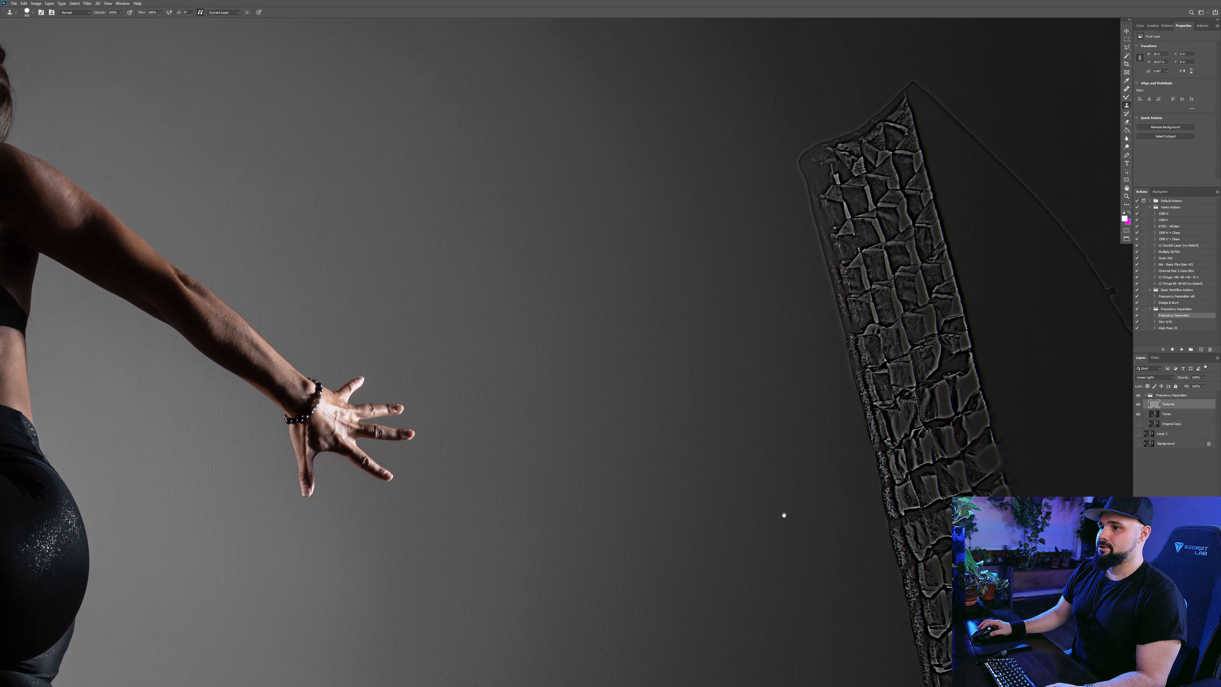
left_click_drag(753, 475, 673, 347)
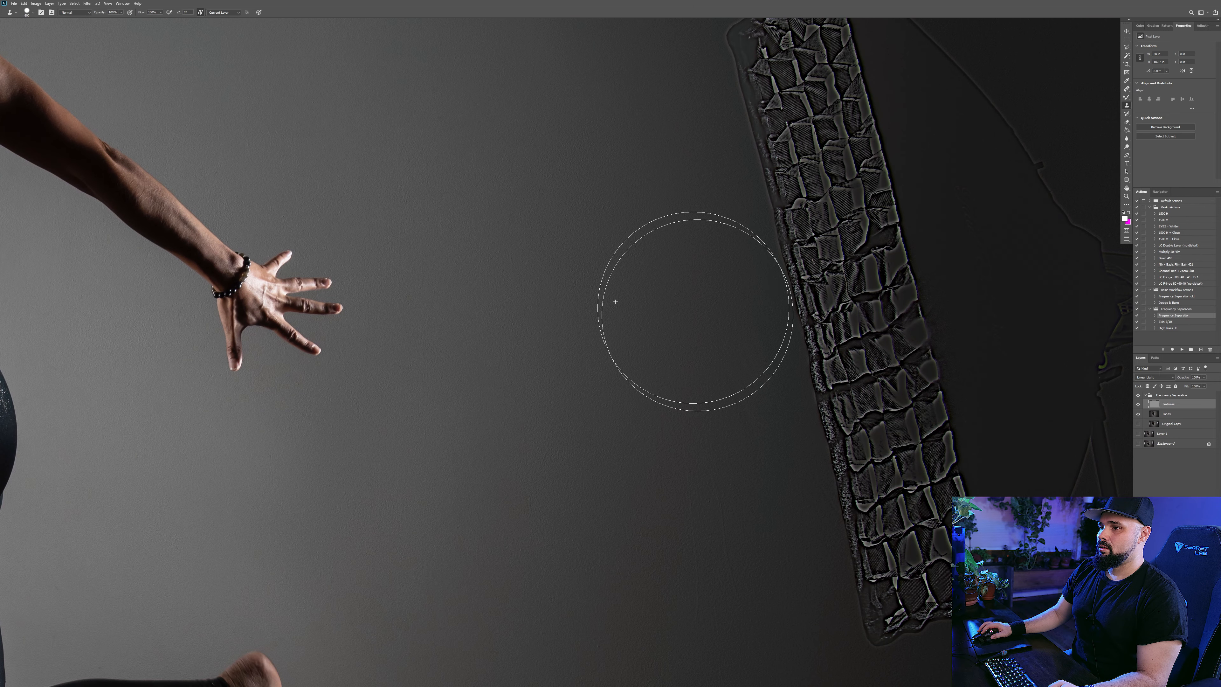
left_click_drag(779, 386, 754, 109)
left_click_drag(693, 232, 730, 428)
left_click(635, 274, "alt")
mouse_move(829, 197)
left_mouse_down()
mouse_move(880, 317)
mouse_move(899, 459)
left_mouse_up()
mouse_move(744, 489)
left_mouse_down()
mouse_move(709, 382)
mouse_move(745, 229)
left_mouse_up()
Step: Clone out the remaining cable and stand outlines near the photo's right edge on the Textures layer
key("ctrl+minus")
key("ctrl+minus")
left_click(606, 407, "alt")
mouse_move(709, 370)
left_mouse_down()
mouse_move(722, 304)
mouse_move(750, 384)
mouse_move(780, 406)
mouse_move(793, 260)
mouse_move(785, 113)
mouse_move(801, 156)
mouse_move(803, 419)
mouse_move(864, 171)
mouse_move(862, 490)
mouse_move(821, 581)
left_mouse_up()
scroll(750, 276, "down", 4)
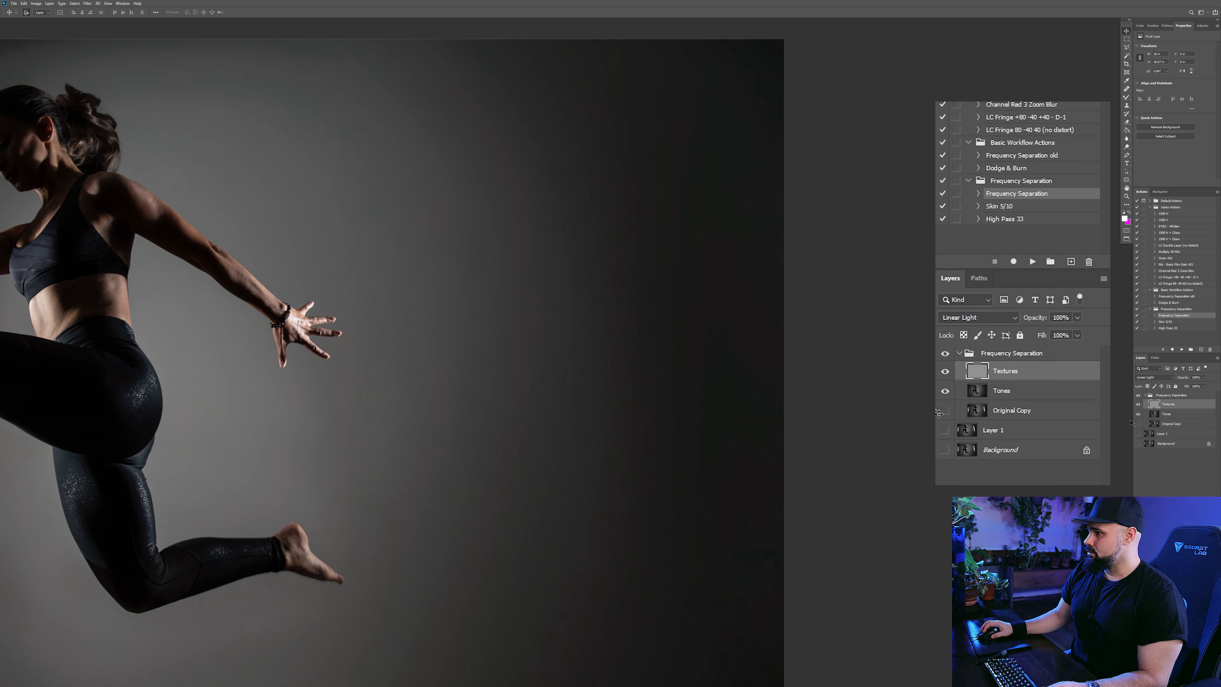
Step: Collapse the Frequency Separation group and make Layer 1 and Background visible beneath it
left_click(959, 354)
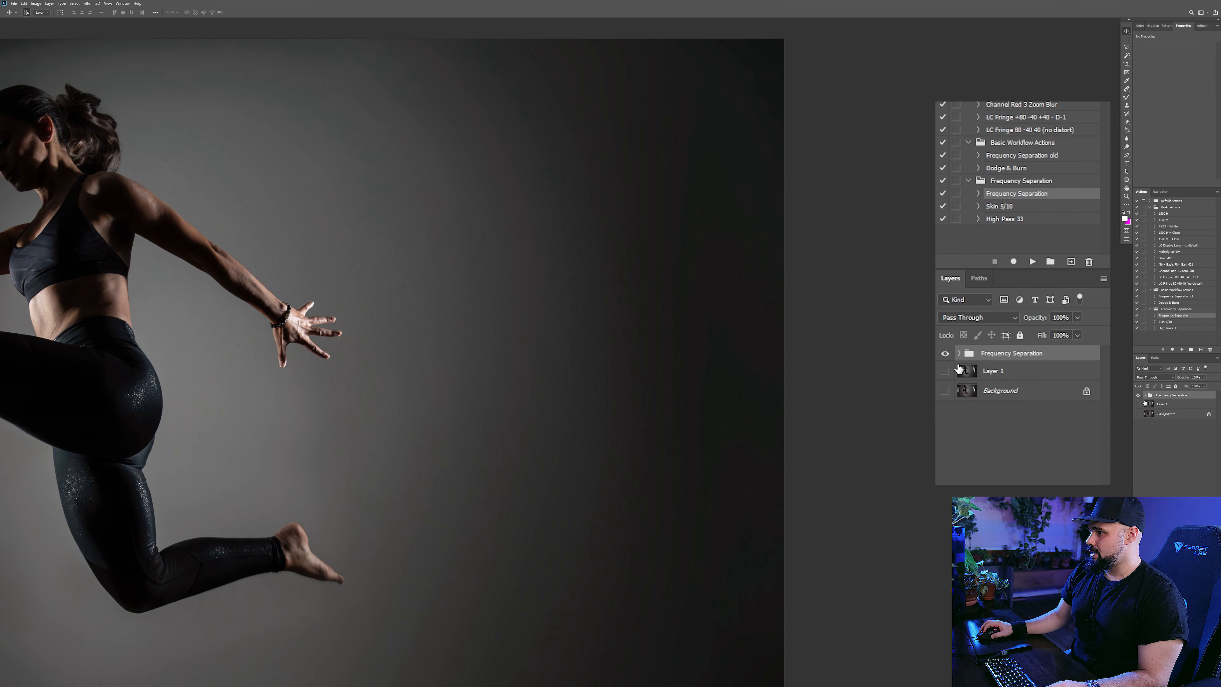
left_click(945, 354)
left_click(945, 354)
left_click(945, 371)
left_click(945, 390)
Step: Compare the photo with and without the Frequency Separation group, and merge the group into a single layer
left_click(945, 354)
left_click(945, 354)
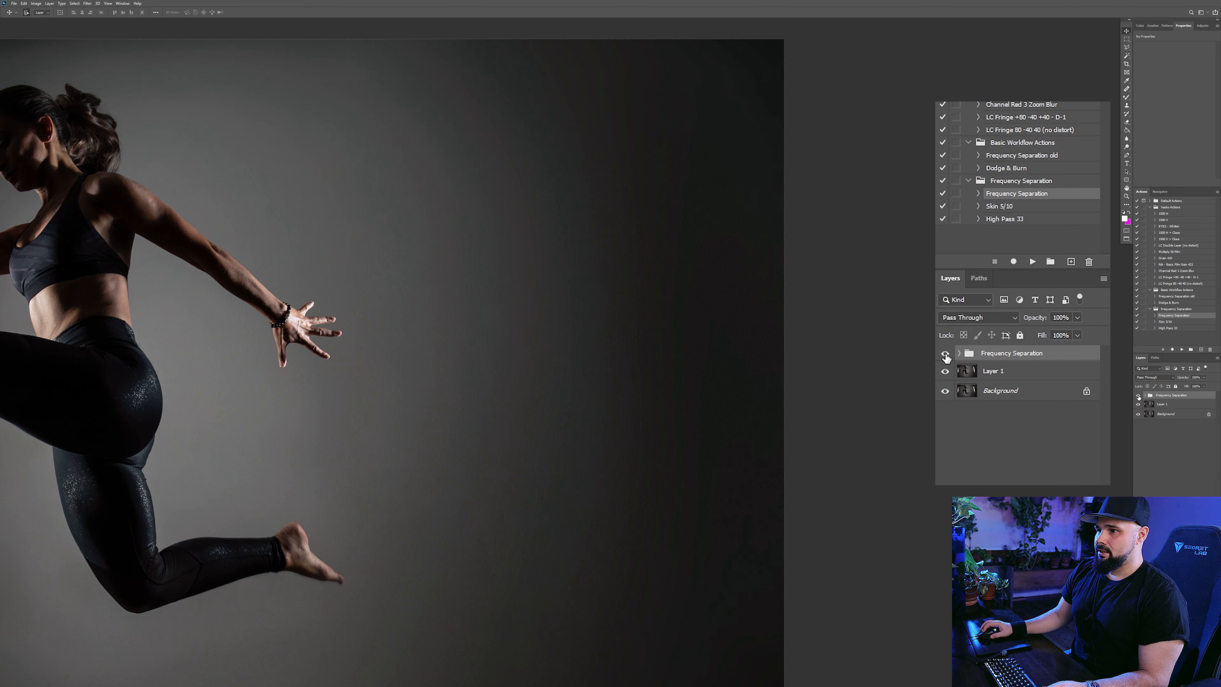
left_click_drag(577, 365, 796, 350)
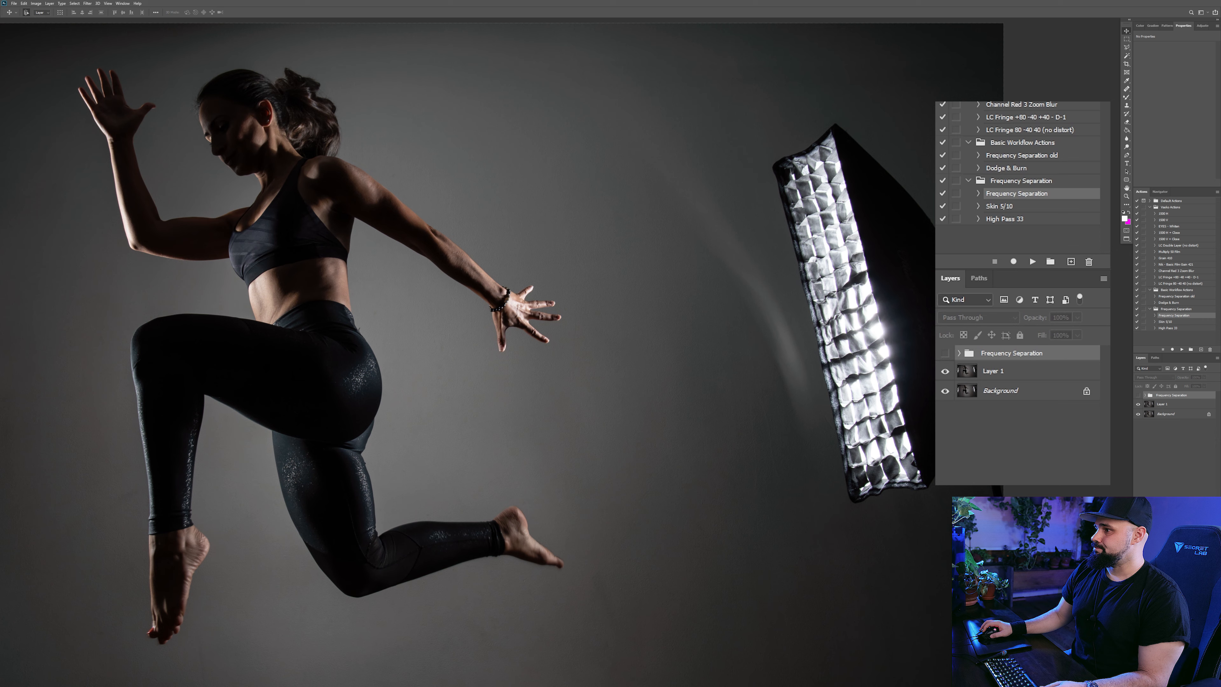
left_click(944, 355)
left_click(944, 355)
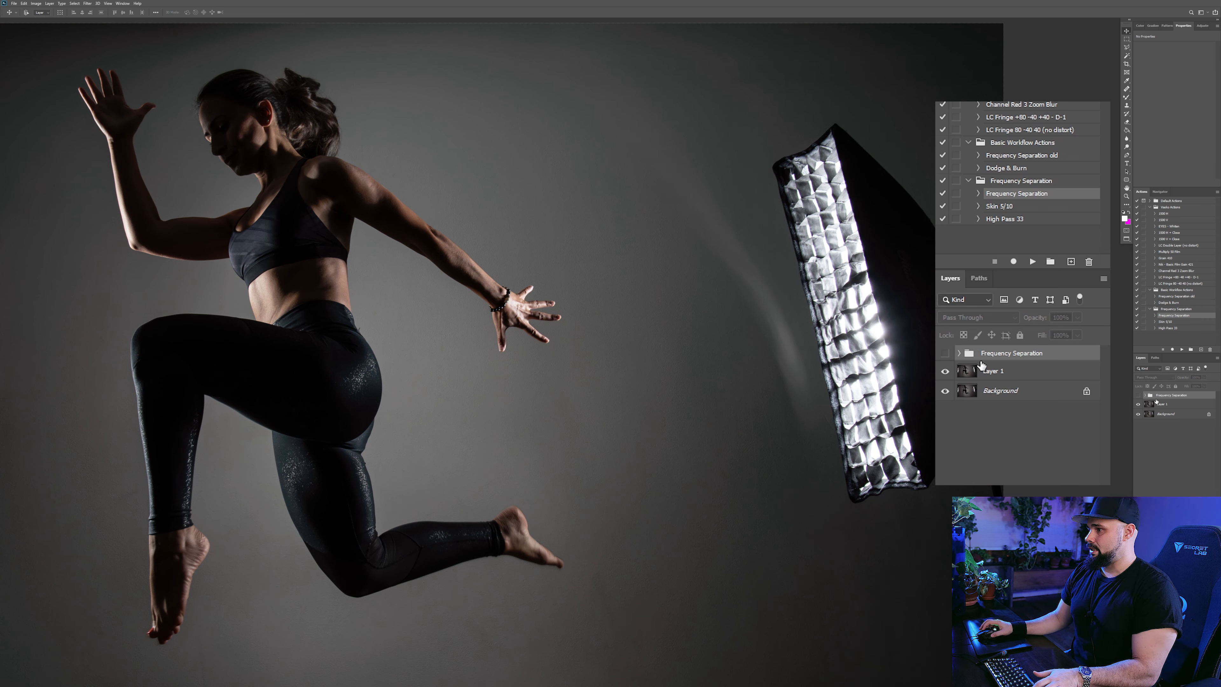
left_click(945, 353)
key("ctrl+e")
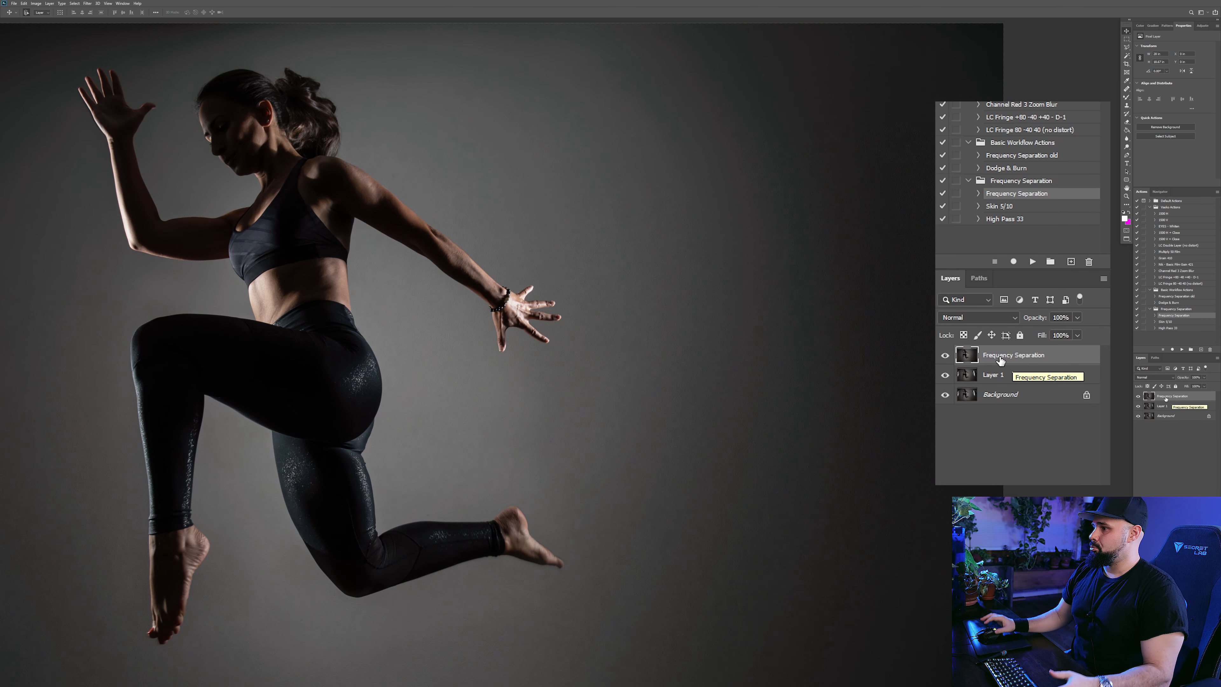
Step: Compare the whole photo before and after the background cleanup by hiding and showing the merged Frequency Separation layer
left_click(945, 356)
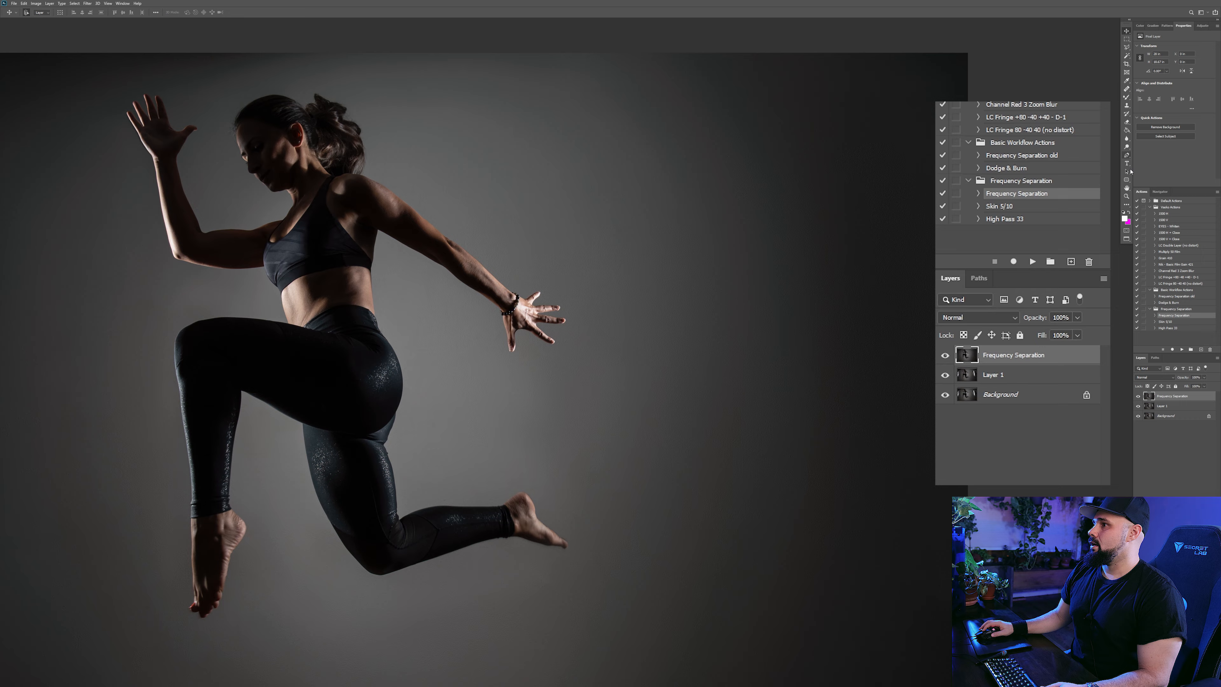
double_click(1125, 190)
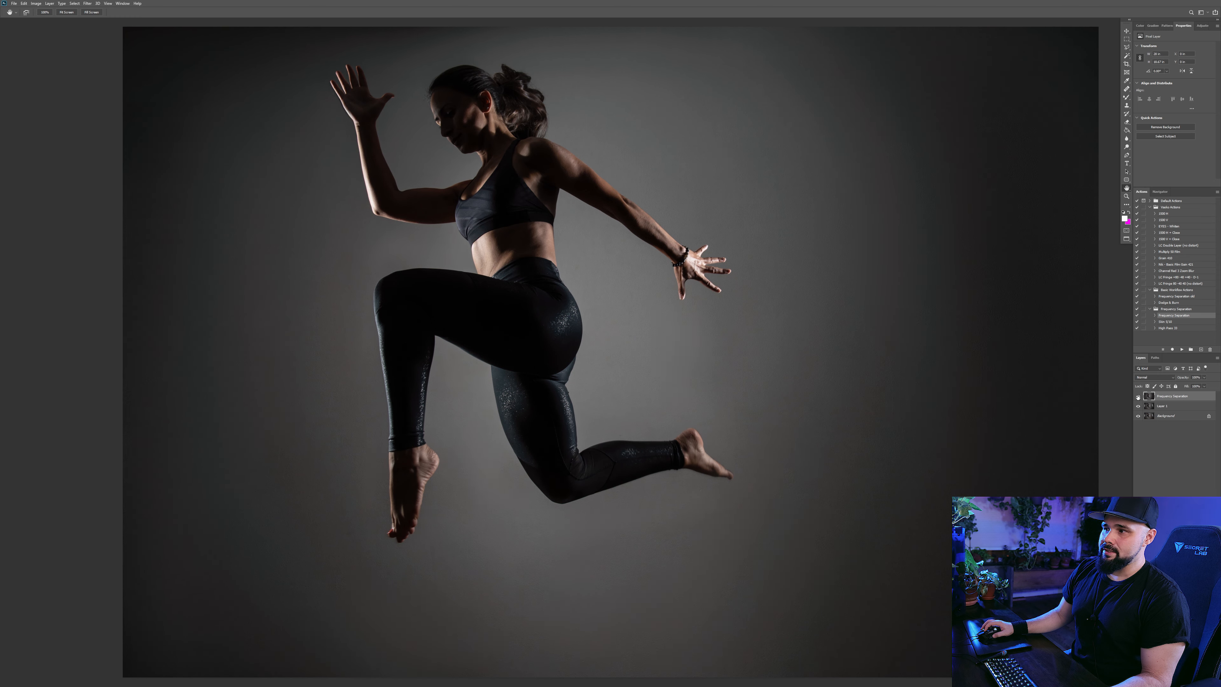
left_click(1138, 396)
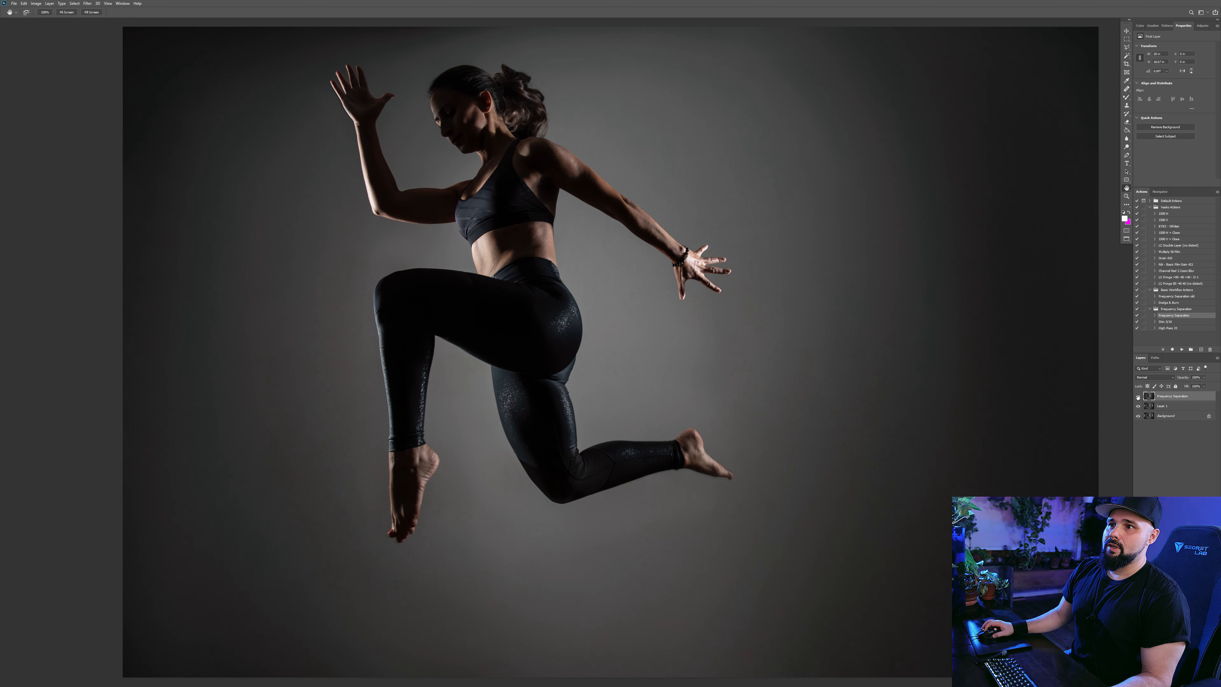
left_click(1138, 396)
left_click(1138, 396)
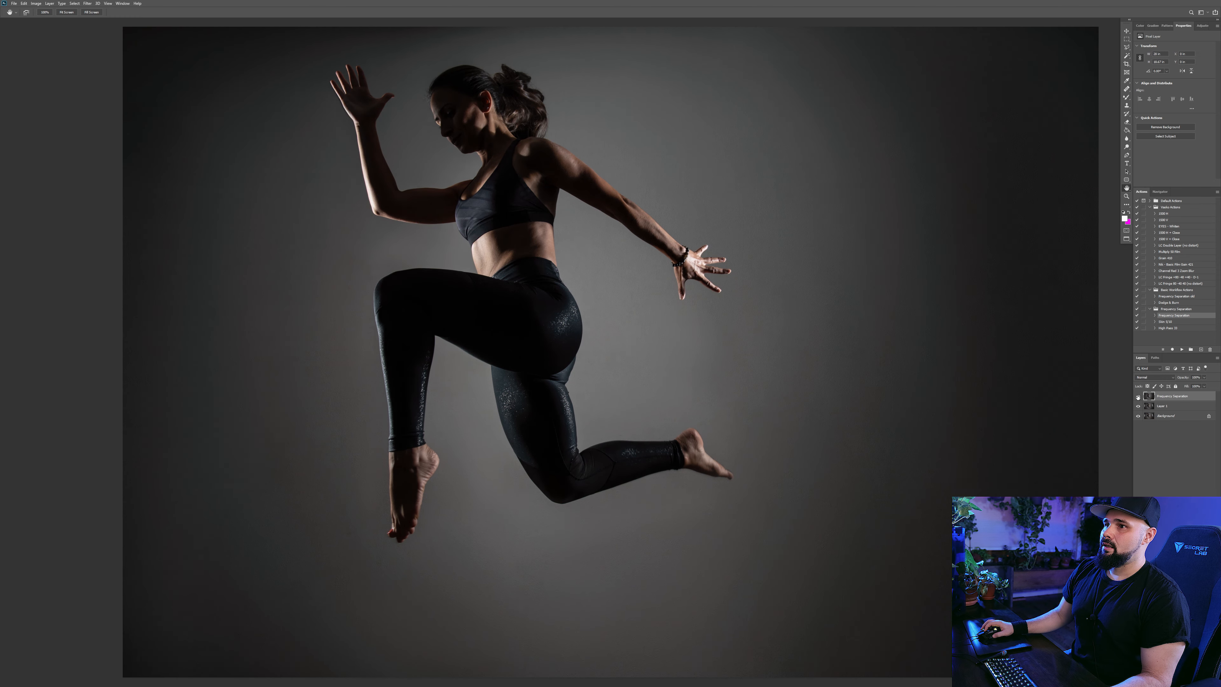
left_click(1138, 396)
left_click(1138, 396)
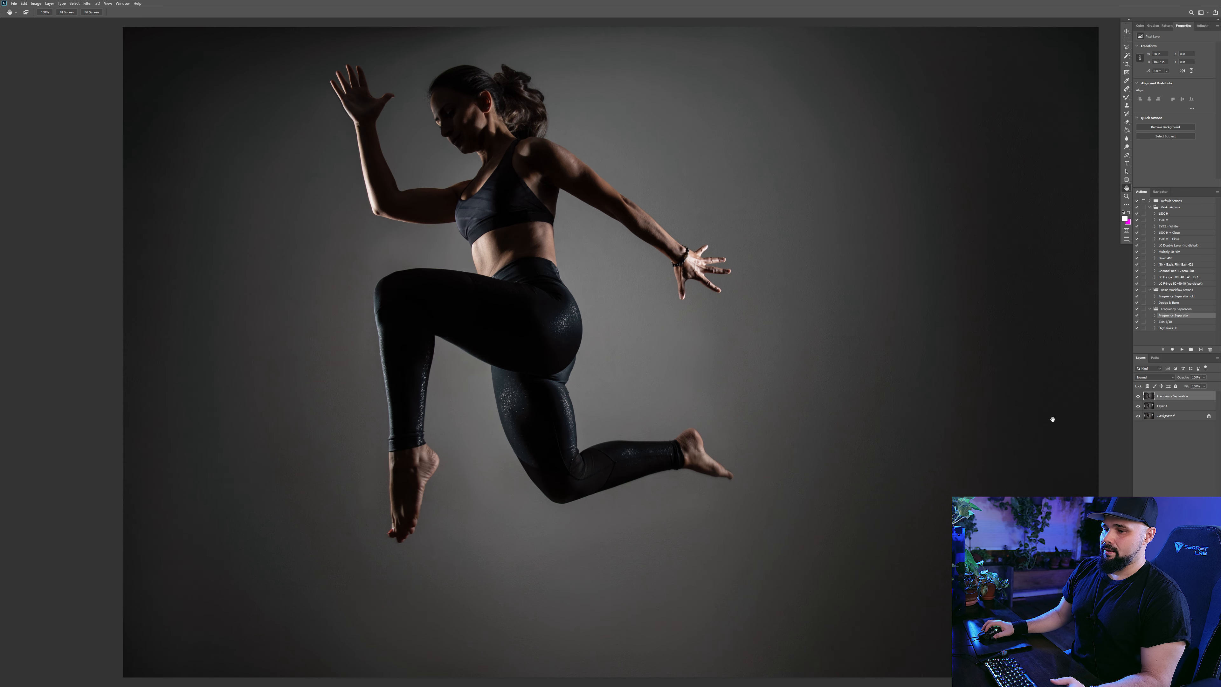
Step: Examine the wall below the model's legs up close with the merged Frequency Separation layer hidden and shown
key("z")
left_click(572, 584)
left_click(575, 586)
left_click_drag(583, 548, 655, 445)
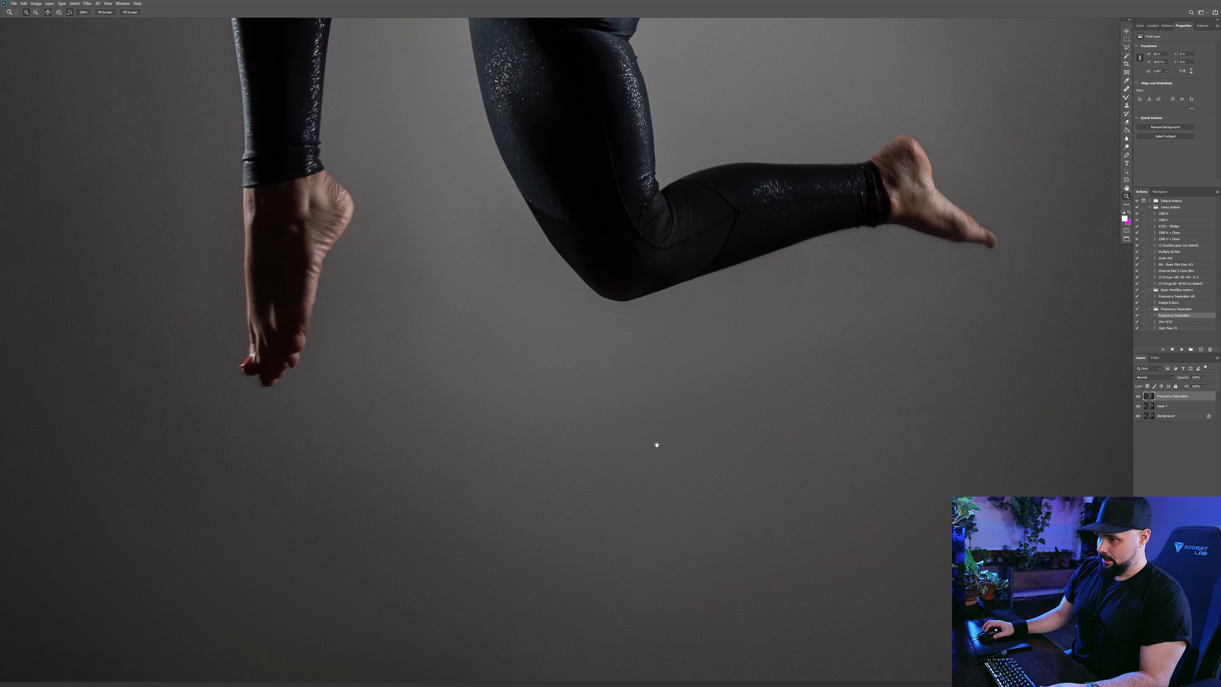
left_click(1138, 397)
left_click(1138, 396)
left_click(1138, 397)
left_click(1138, 396)
left_click(1138, 396)
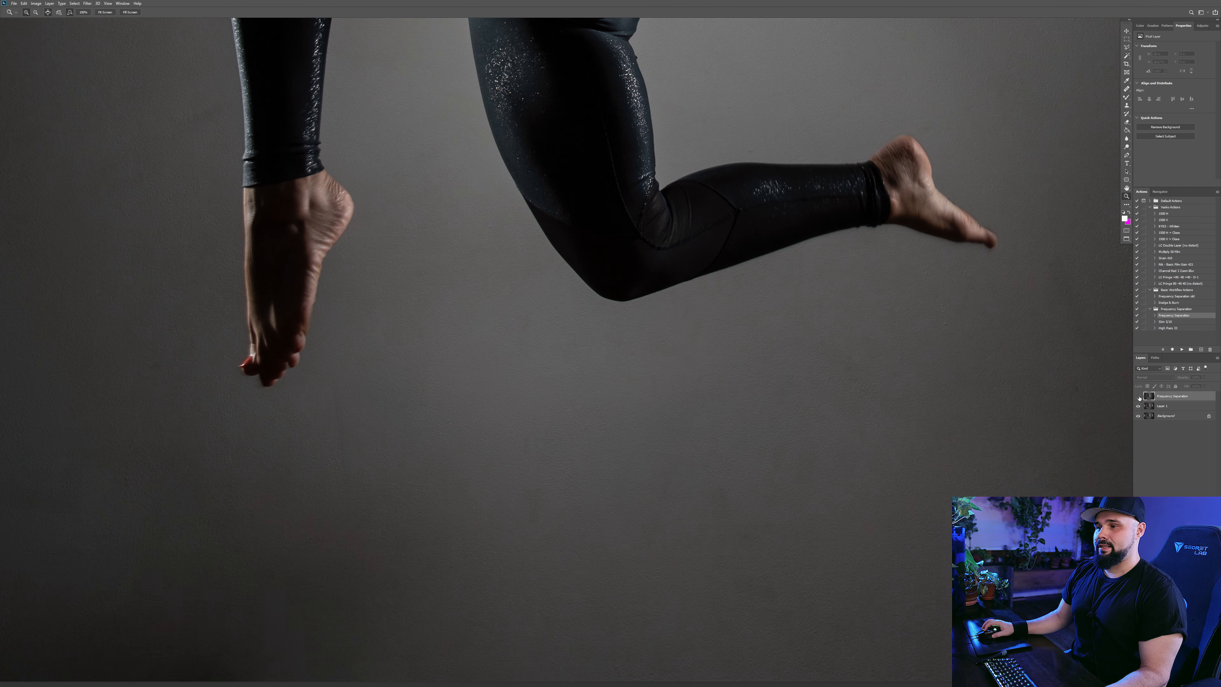
left_click(1138, 397)
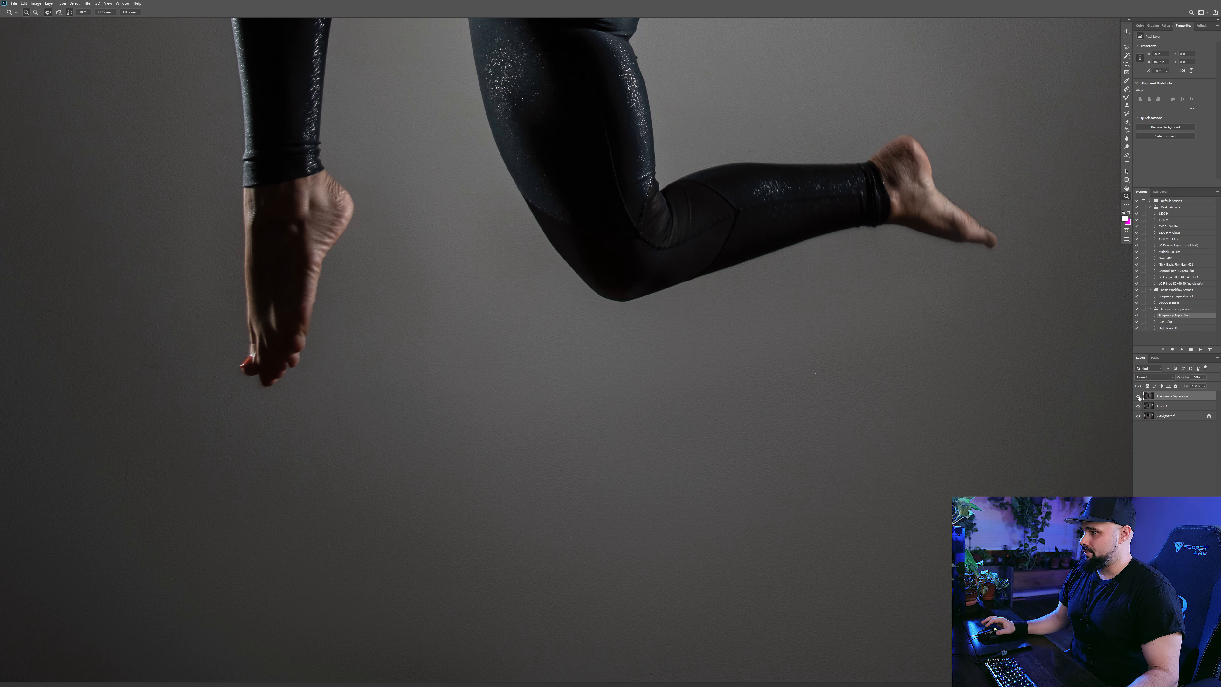
left_click(1138, 396)
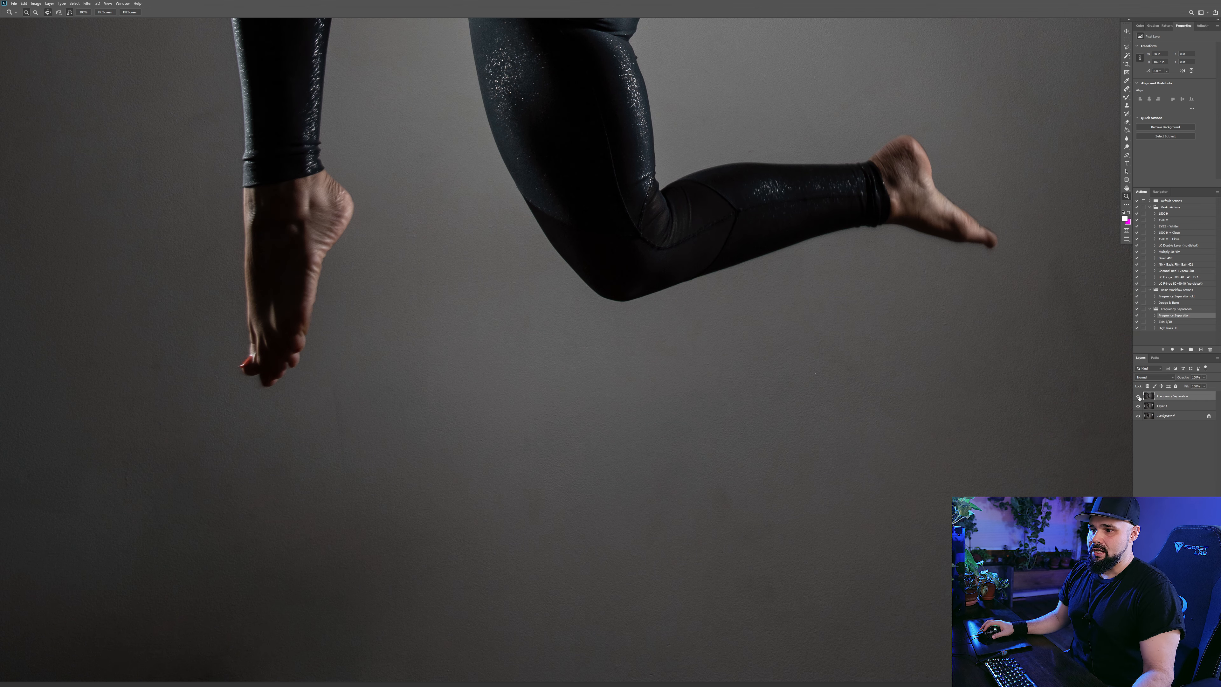
left_click(1138, 396)
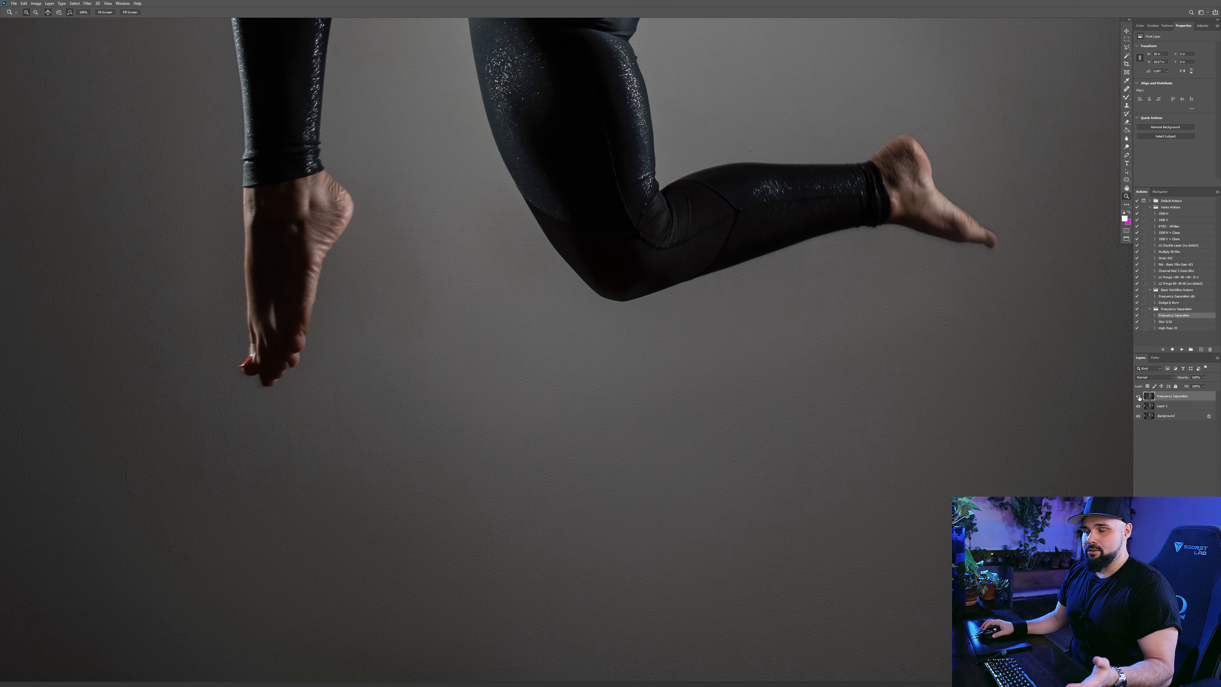
left_click(1138, 396)
left_click(1138, 396)
left_click(1138, 397)
left_click(1138, 397)
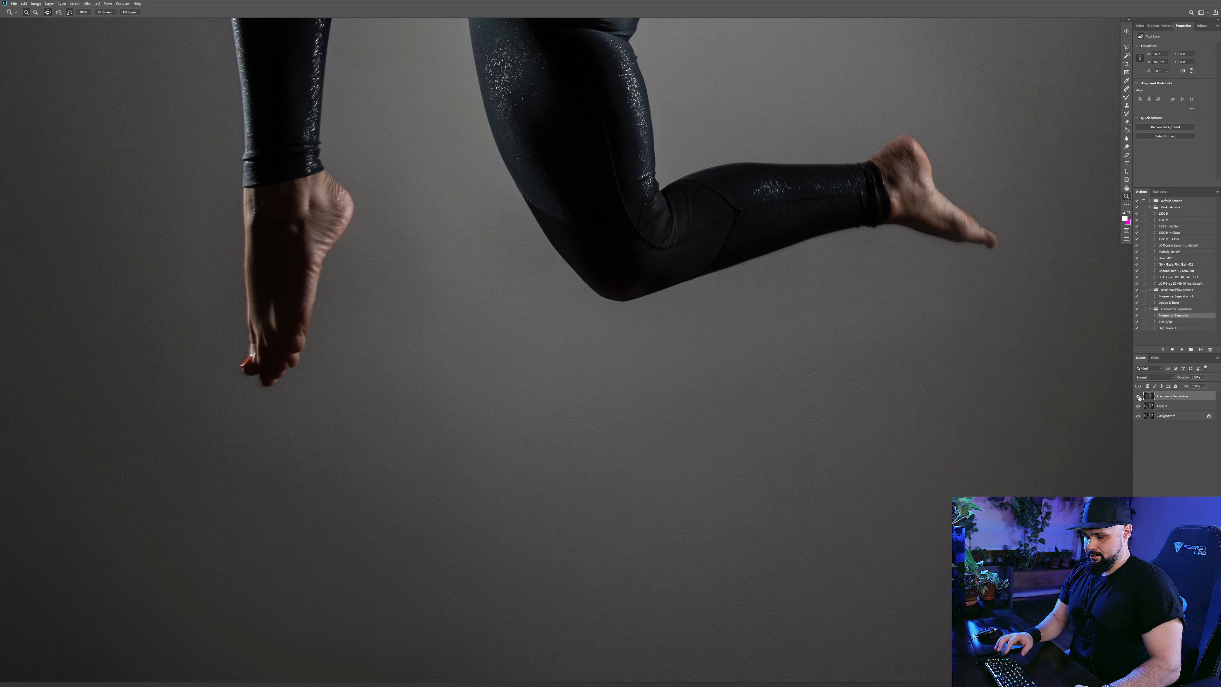
Step: Merge the Frequency Separation layer down into Layer 1
key("ctrl+minus")
key("ctrl+minus")
key("ctrl+minus")
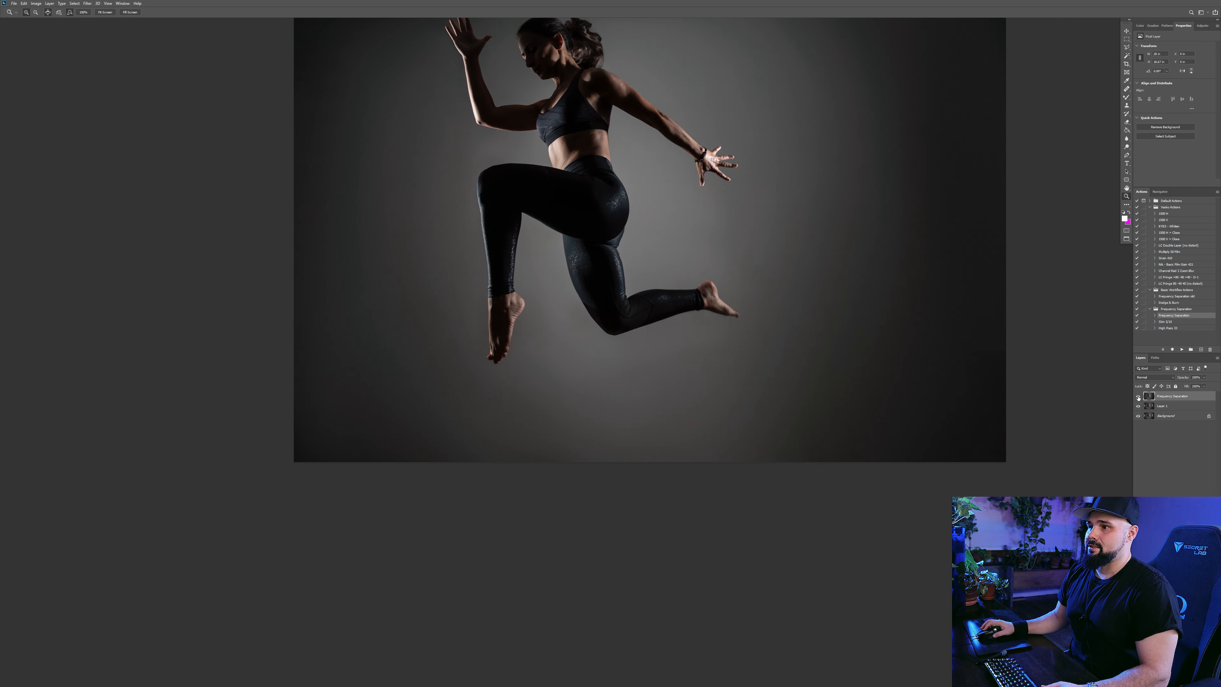
left_click_drag(716, 284, 732, 378)
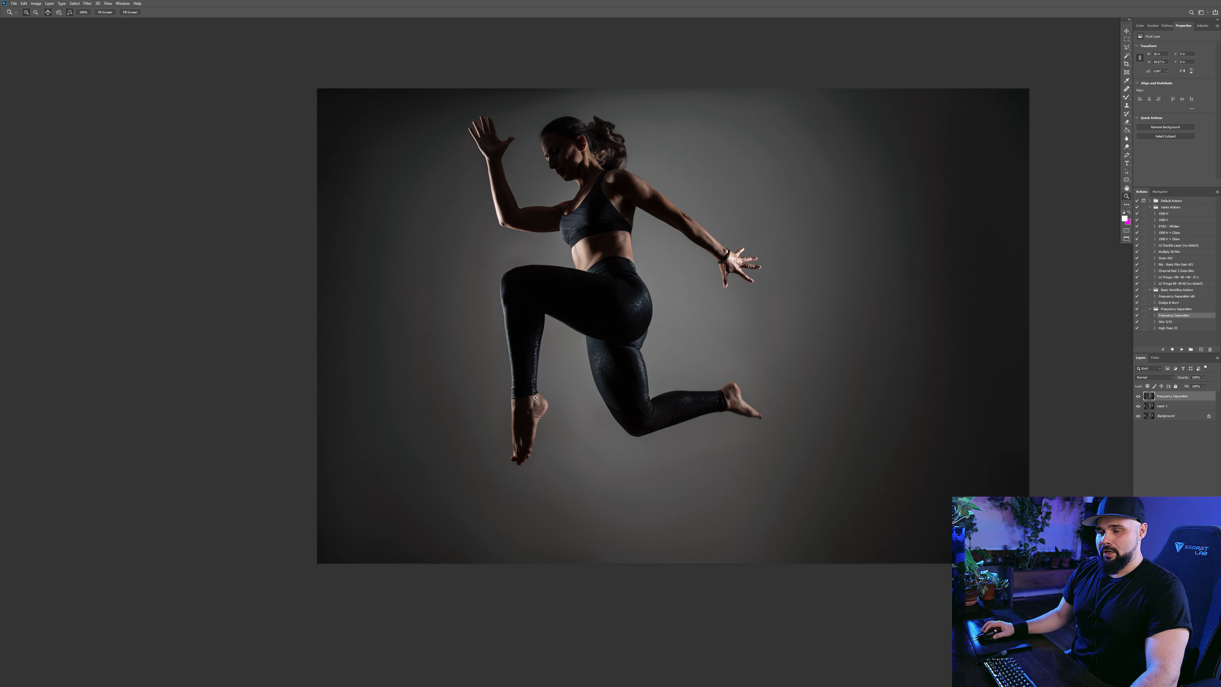
left_click(507, 429)
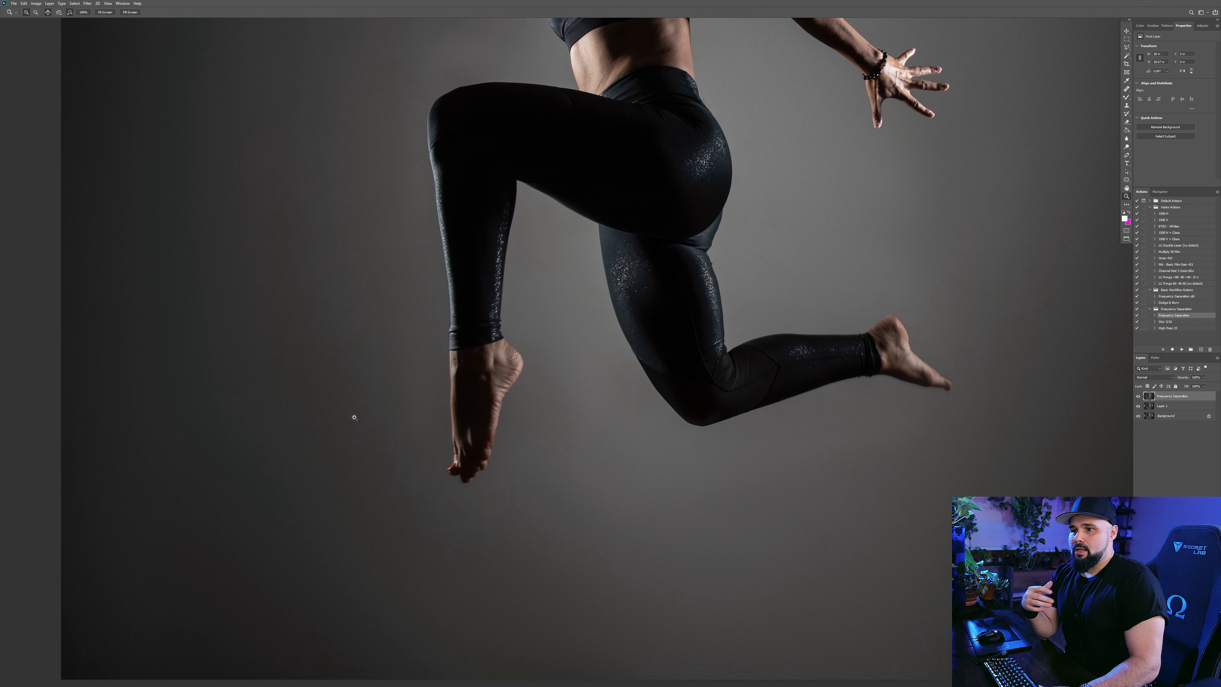
key("ctrl+z")
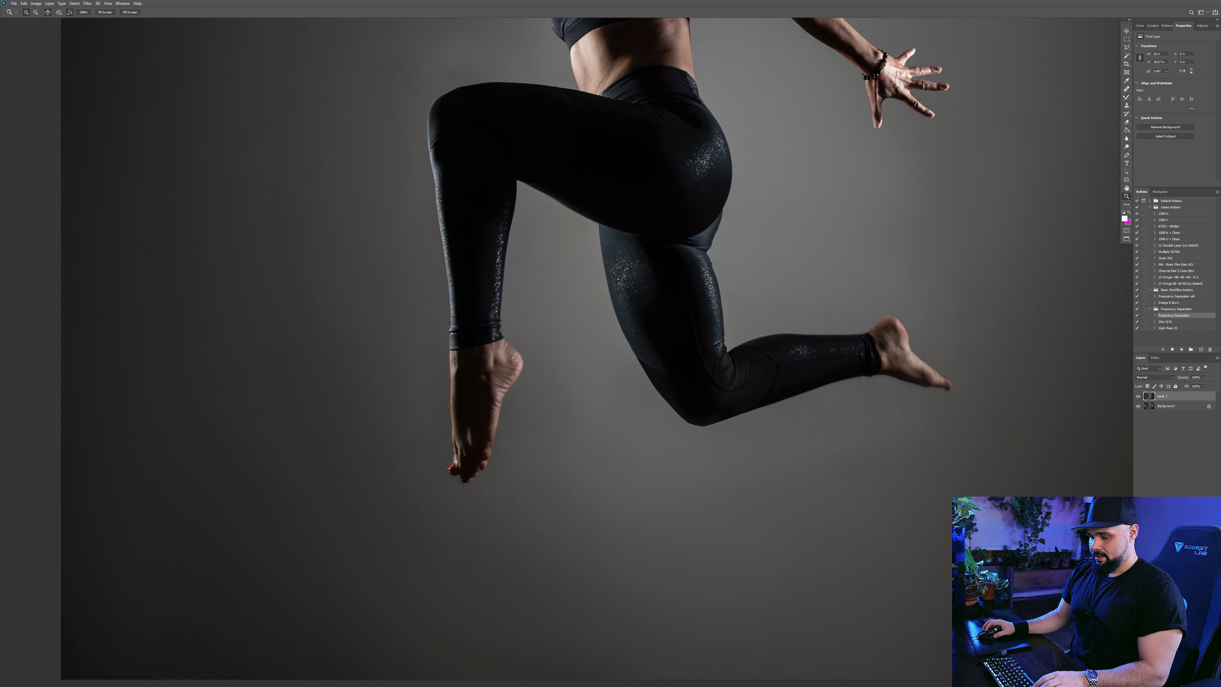
Step: Shrink the Clone Stamp brush to suit the wall area beside the model's front foot
key("s")
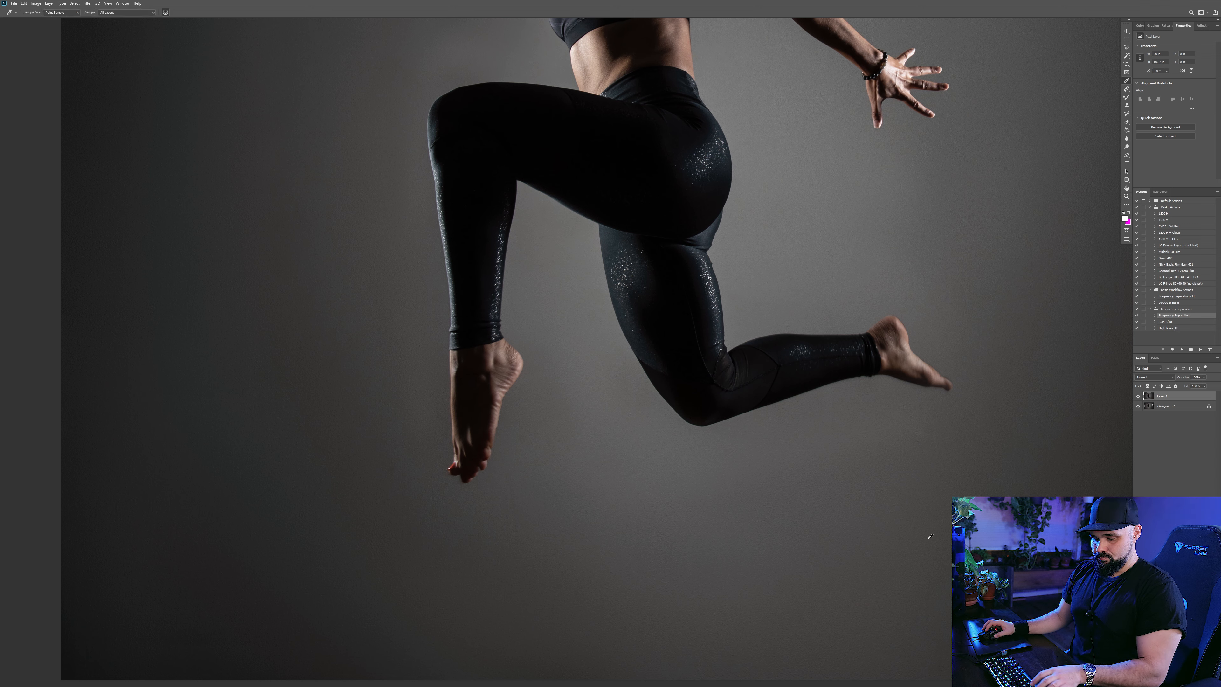
key("bracketleft")
key("bracketleft")
key("bracketleft")
key("bracketleft")
key("bracketleft")
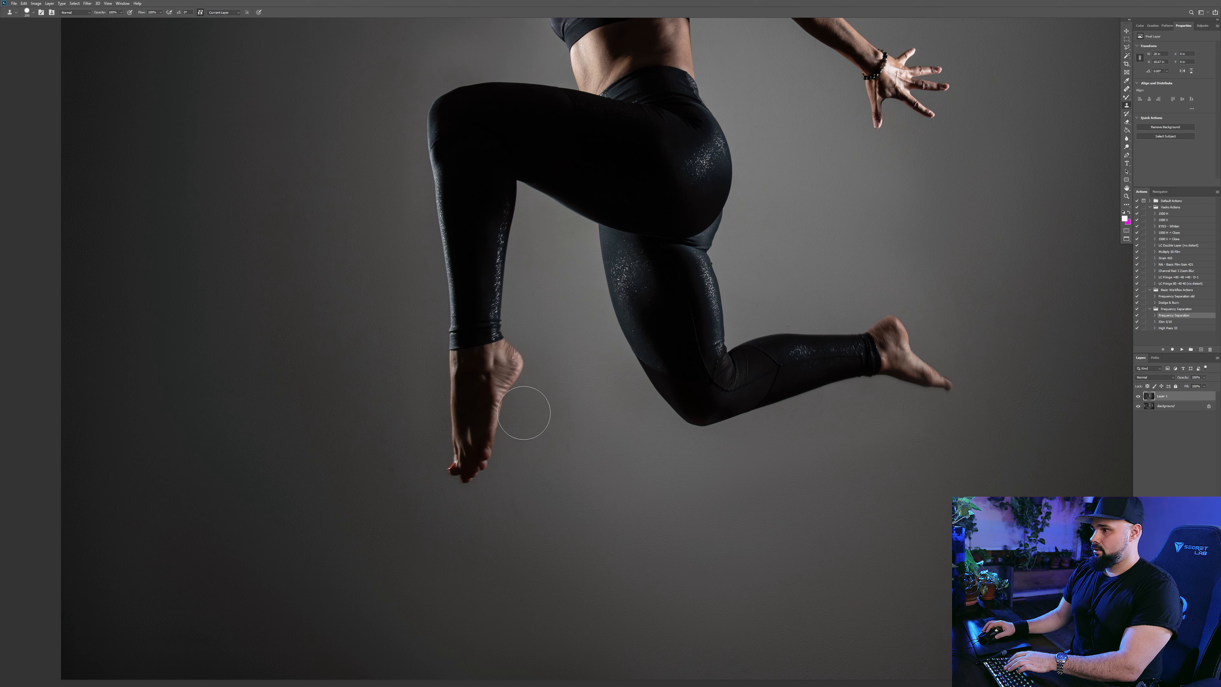
Step: Duplicate Layer 1 and cover the lower shin of the front leg with wall texture using the Clone Stamp
key("ctrl+j")
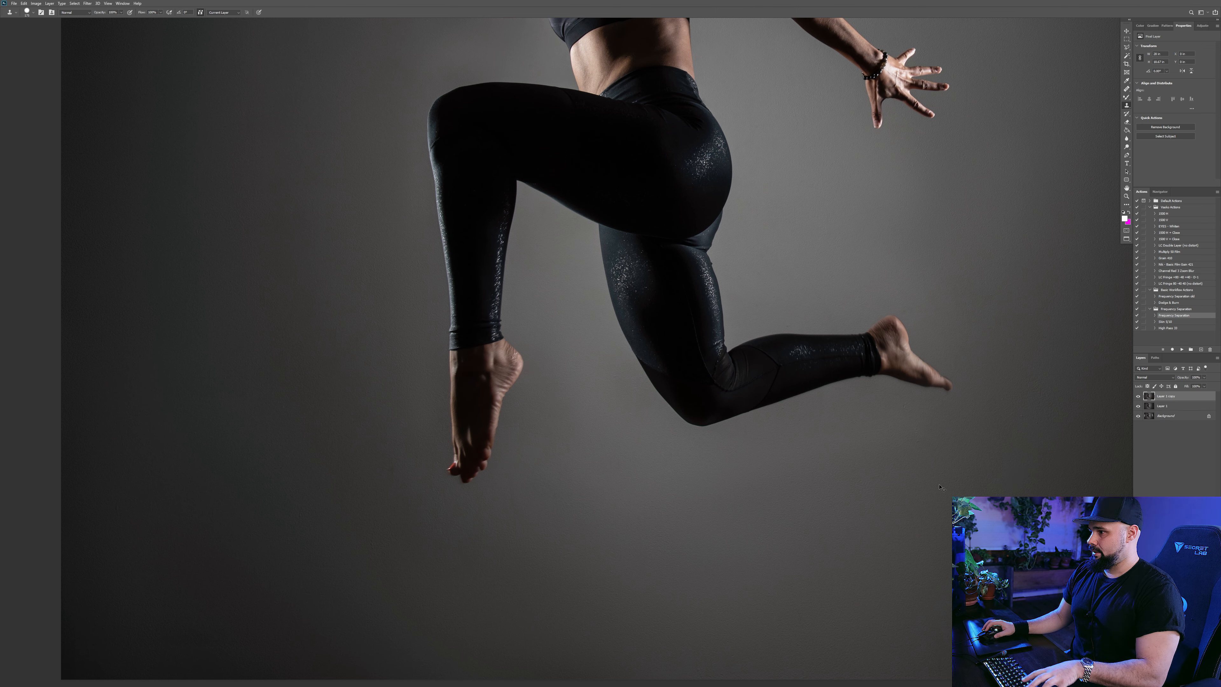
left_click(539, 335, "alt")
mouse_move(500, 310)
left_mouse_down()
mouse_move(485, 286)
mouse_move(472, 302)
left_mouse_up()
left_click(420, 275, "alt")
left_click(419, 293, "alt")
Step: Paint out the front foot and ankle with an enlarged healing brush so plain wall fills the area
key("j")
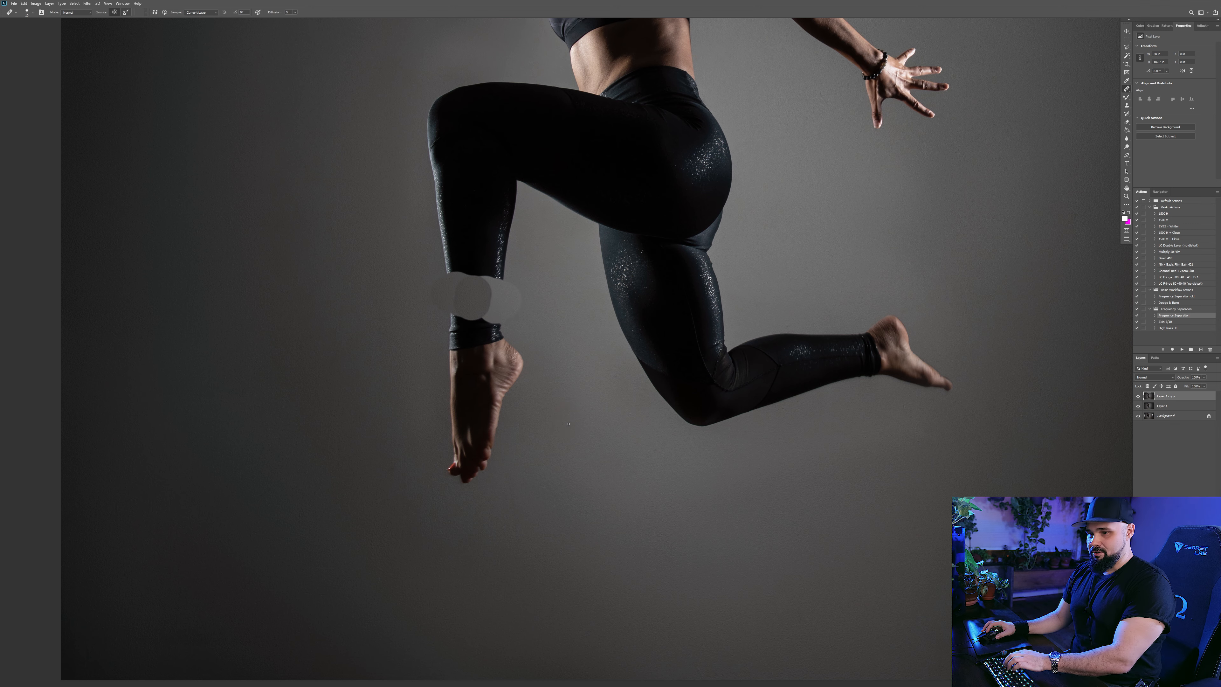
key("]")
key("]")
key("]")
key("]")
key("]")
key("]")
key("]")
key("]")
key("]")
key("]")
key("]")
key("]")
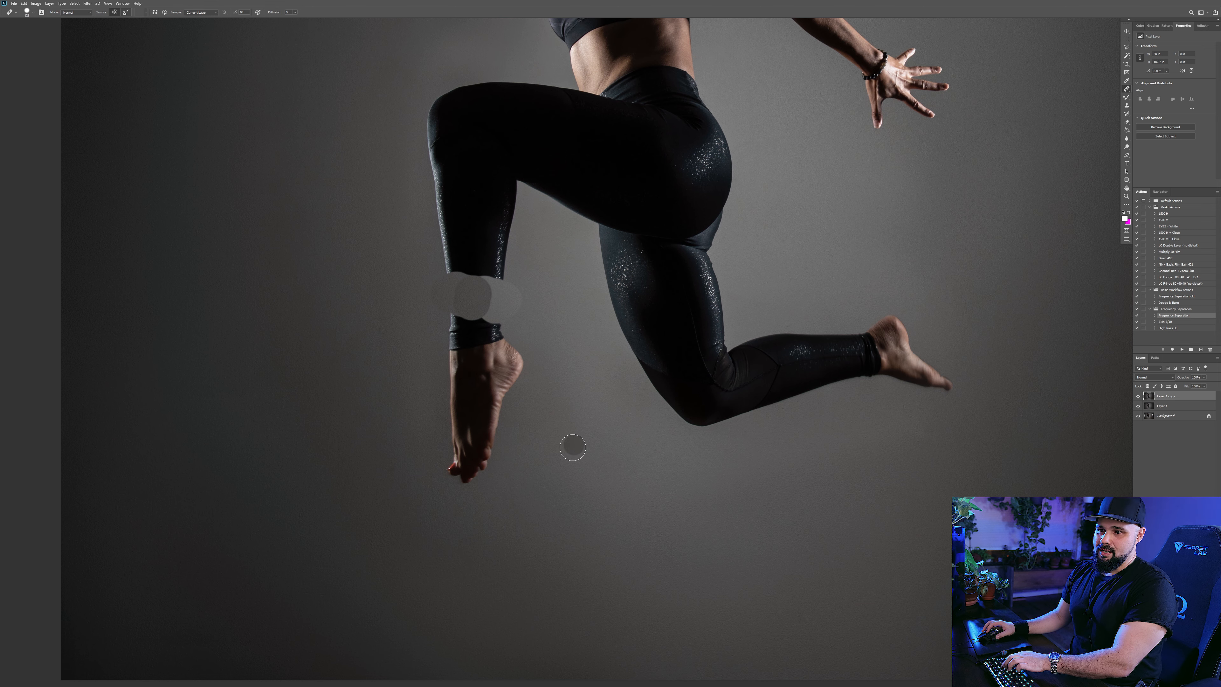
key("bracketright")
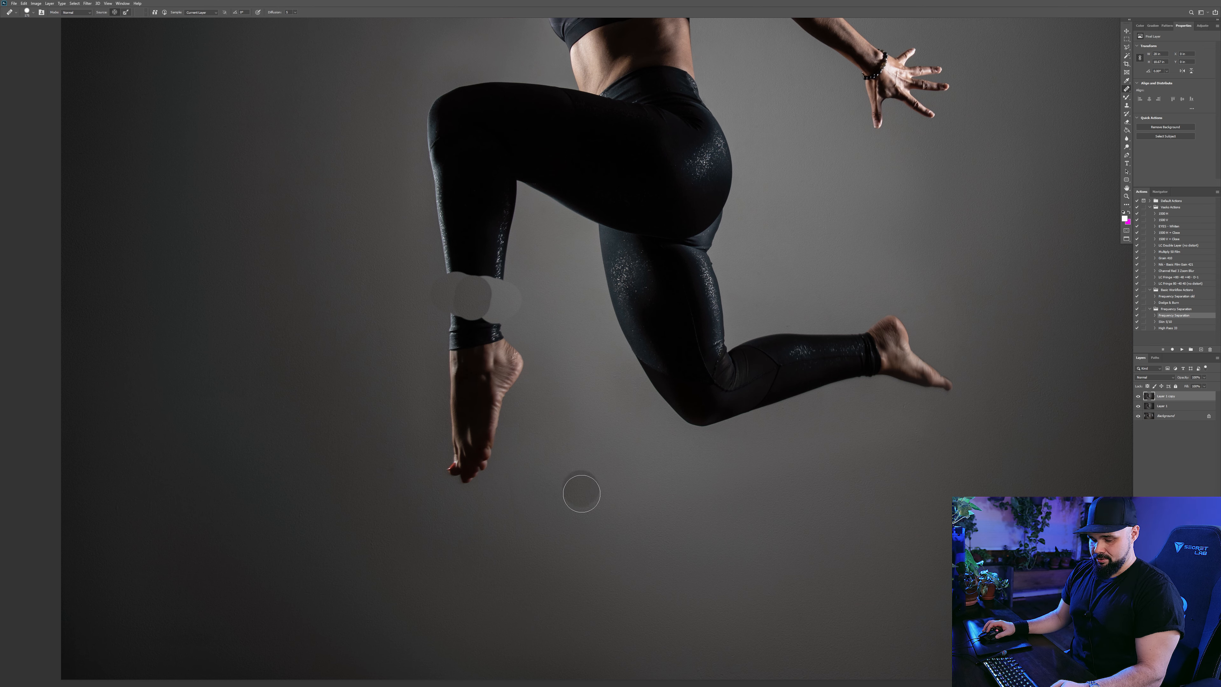
mouse_move(470, 320)
left_mouse_down()
mouse_move(516, 354)
mouse_move(480, 486)
left_mouse_up()
left_click_drag(466, 327, 481, 435)
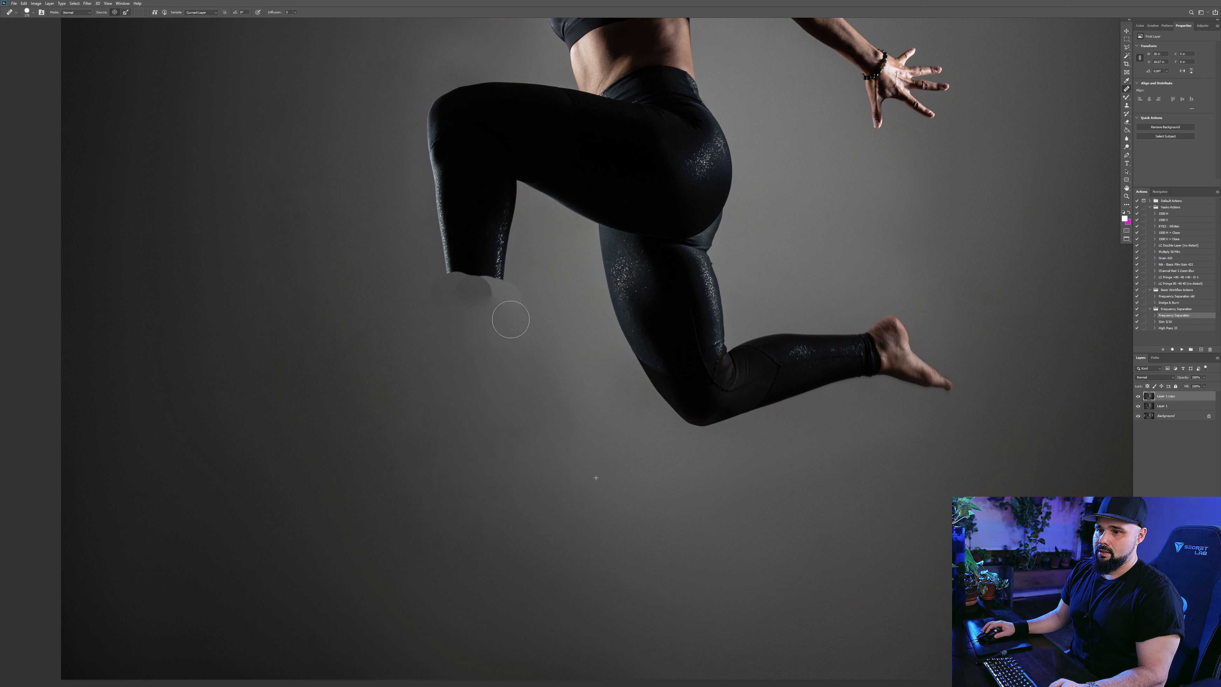
Step: Blend the leftover clone patches around the cut-off front leg into the wall with a smaller healing brush
key("bracketleft")
key("bracketleft")
key("bracketleft")
key("bracketleft")
key("bracketleft")
key("bracketleft")
key("bracketleft")
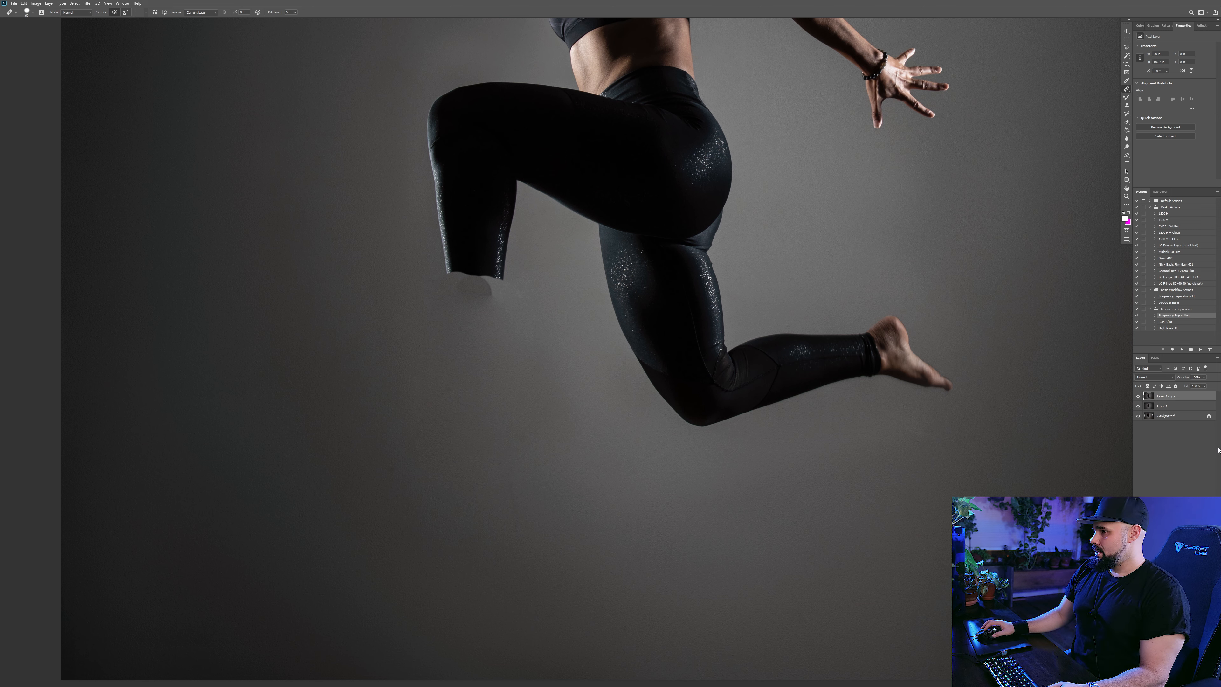
Step: Run the Frequency Separation action and smooth the wall below the cut-off leg on the Tones layer with the Mixer Brush
left_click(1182, 349)
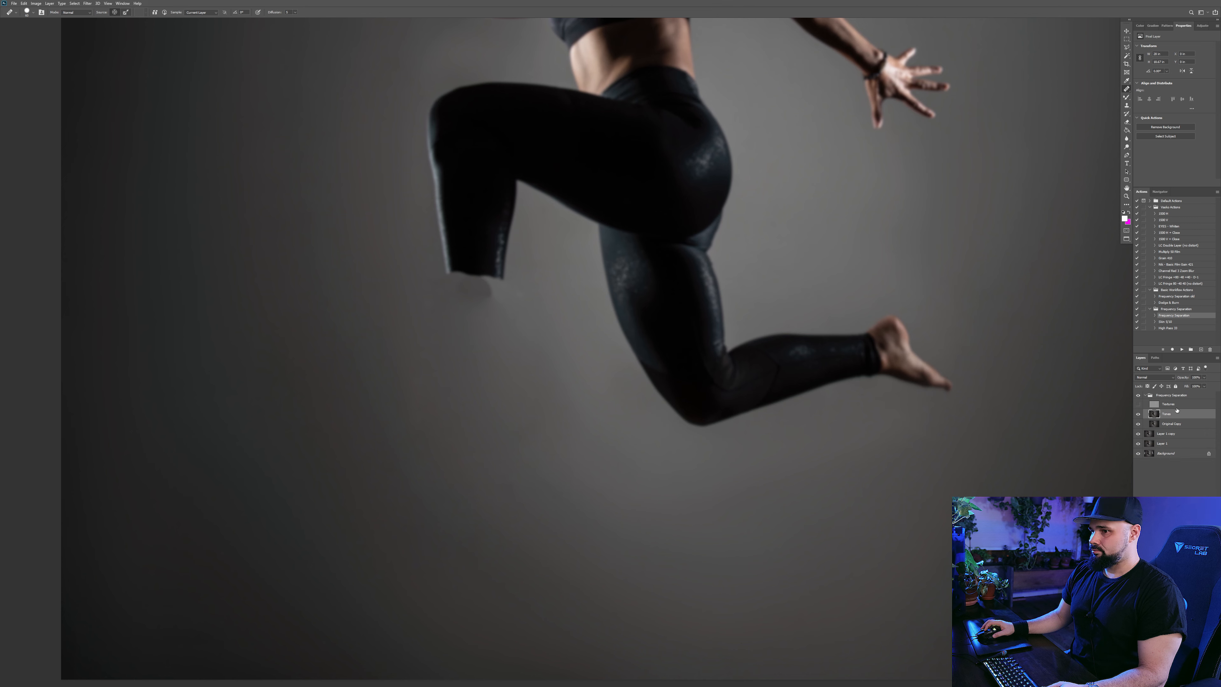
left_click(1127, 100)
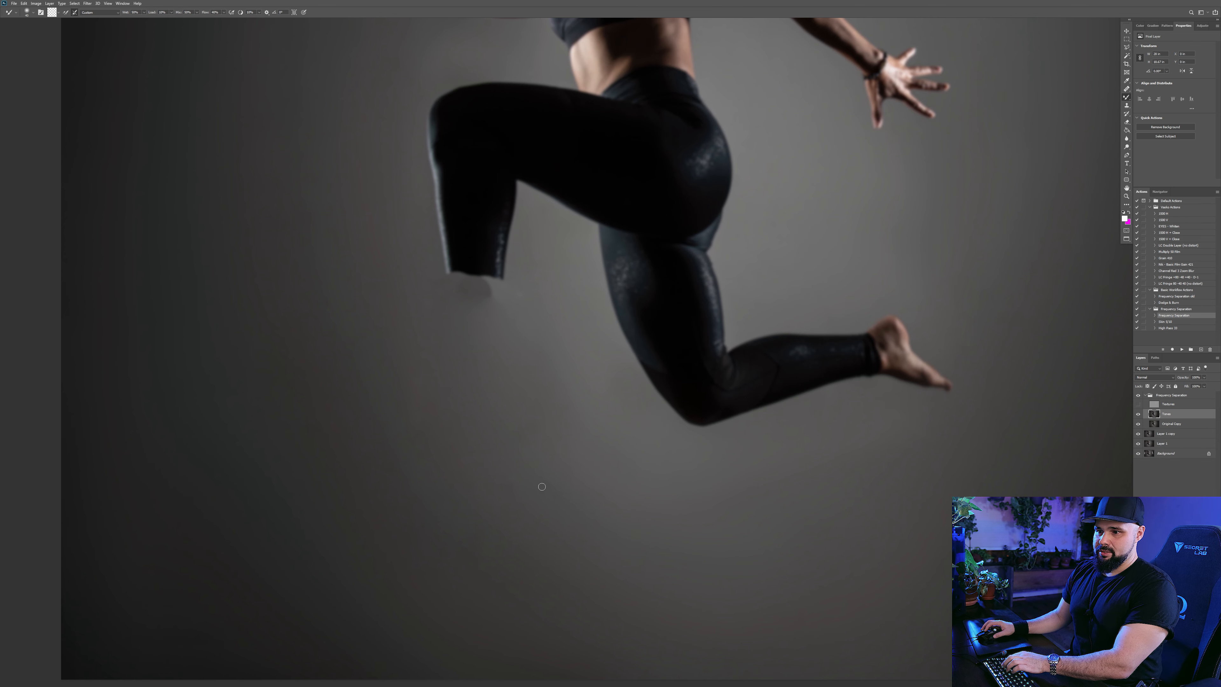
key("bracketright")
key("bracketright")
key("bracketright")
key("bracketright")
key("bracketleft")
key("bracketleft")
key("bracketleft")
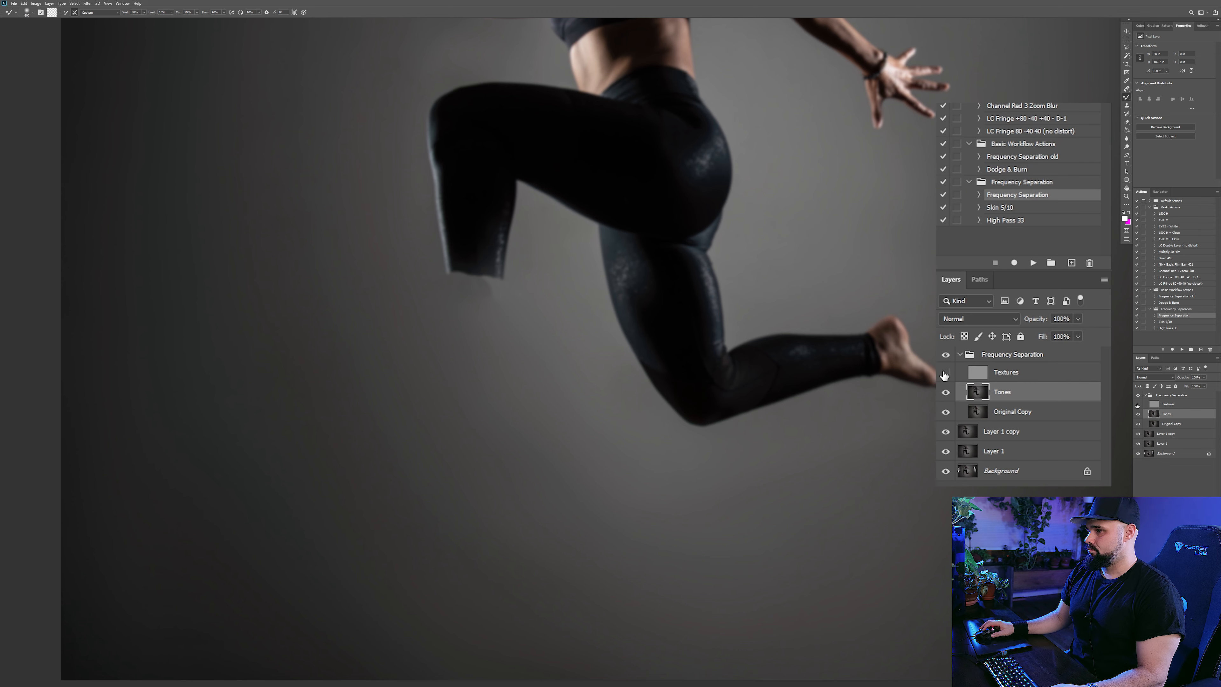
Step: Show the Textures layer again and merge the Frequency Separation group into a single layer
left_click(945, 372)
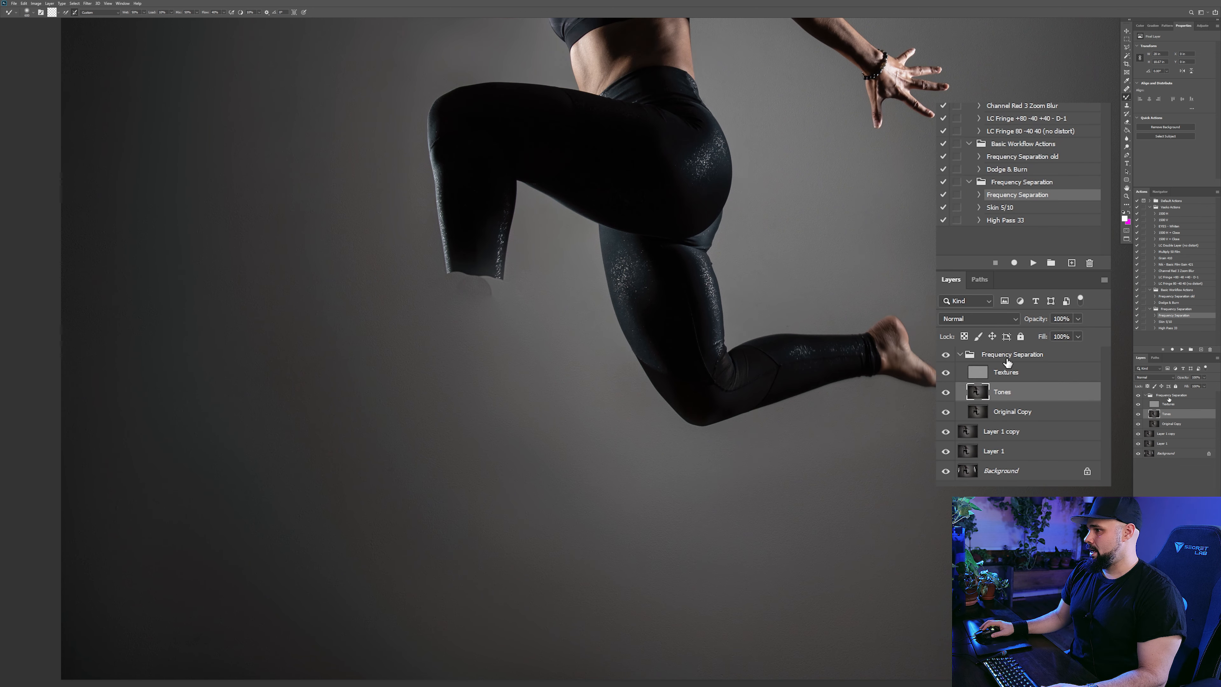
left_click(966, 354)
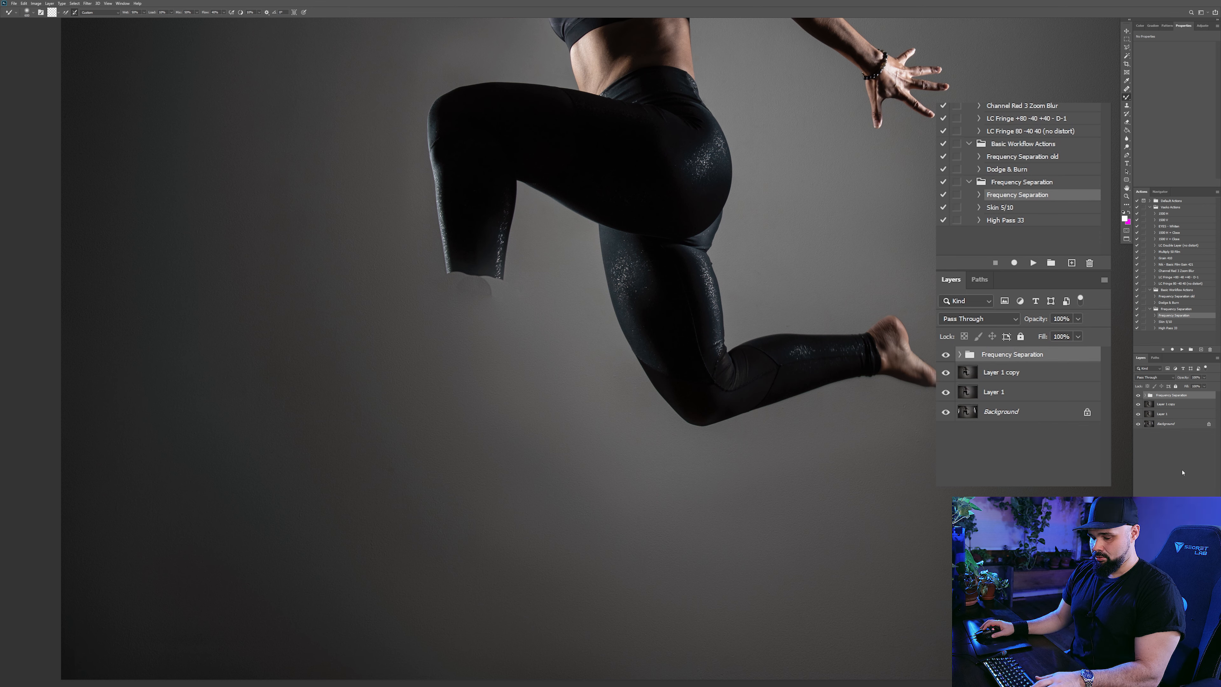
key("ctrl+e")
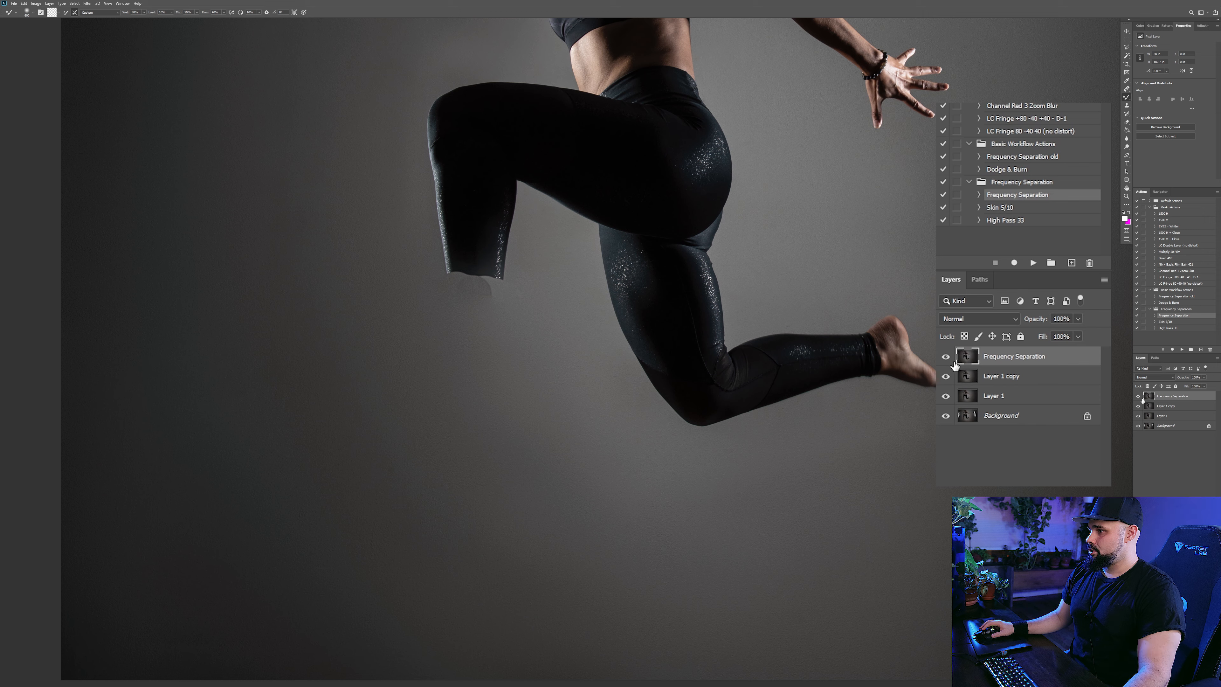
Step: Try placing the Frequency Separation layer beneath Layer 1 copy, and return it to the top of the stack
left_click_drag(1006, 364, 1000, 386)
left_click(1020, 363)
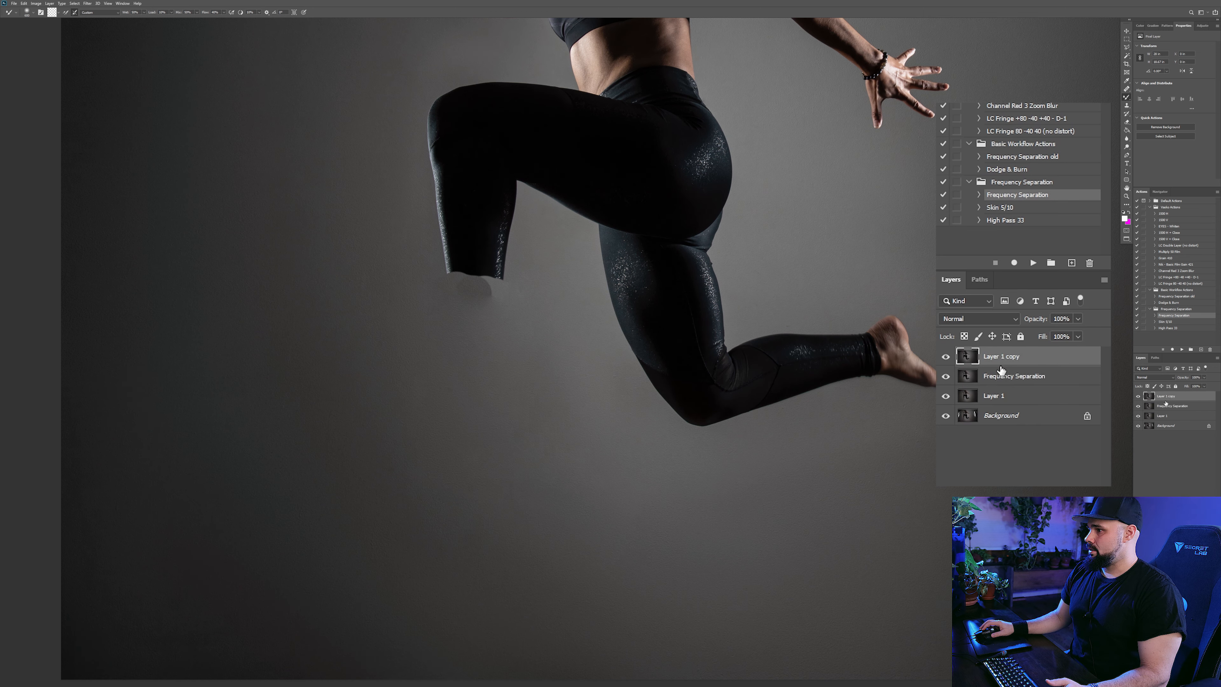
left_click(1008, 383)
left_click(1026, 359)
left_click(1010, 377)
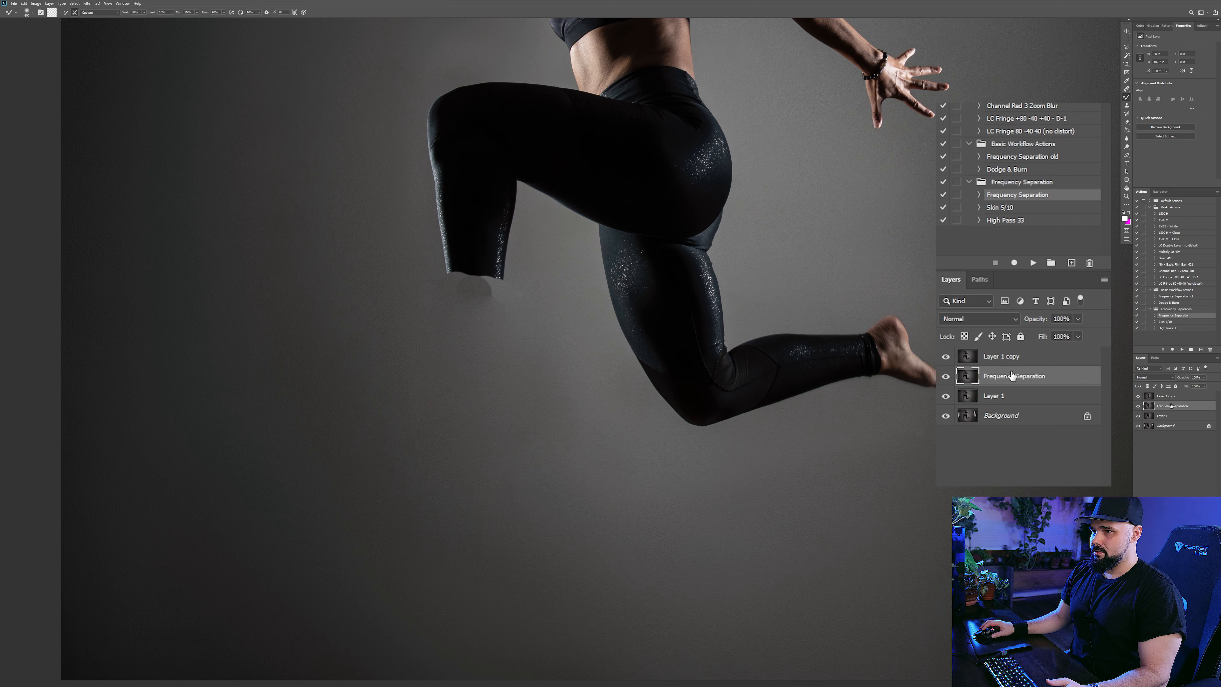
left_click(1022, 363)
left_click_drag(1012, 377, 967, 359)
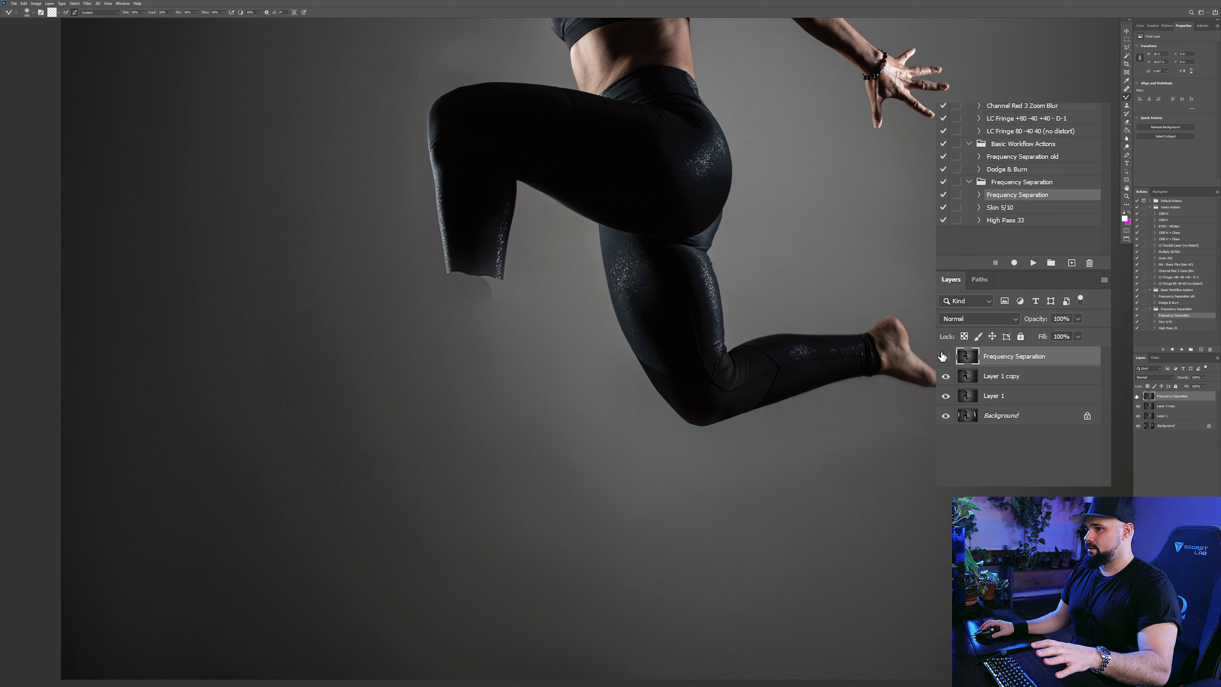
Step: Delete Layer 1 copy, keeping the Frequency Separation layer shown and selected above Layer 1
left_click(947, 357)
left_click_drag(1003, 377, 1050, 483)
left_click_drag(1191, 461, 1210, 683)
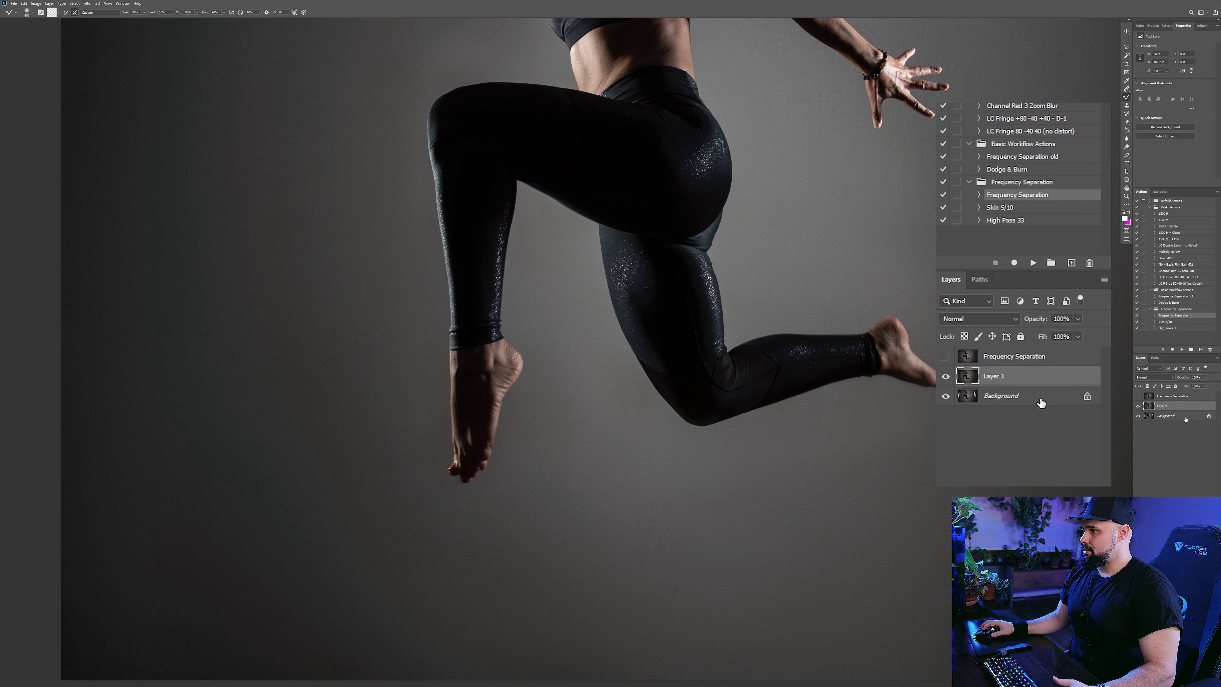
left_click(962, 360)
left_click(946, 355)
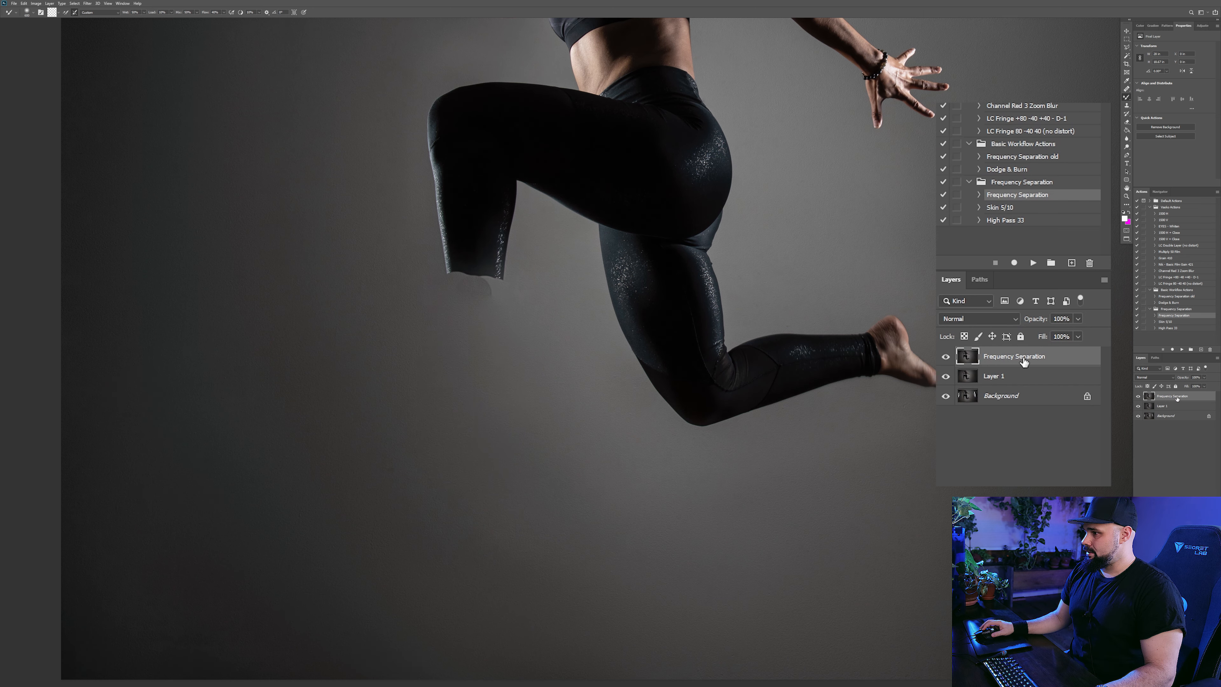
Step: Move the Frequency Separation layer below Layer 1 and add a white layer mask to Layer 1
left_click_drag(1028, 362, 1034, 383)
left_click(1019, 360)
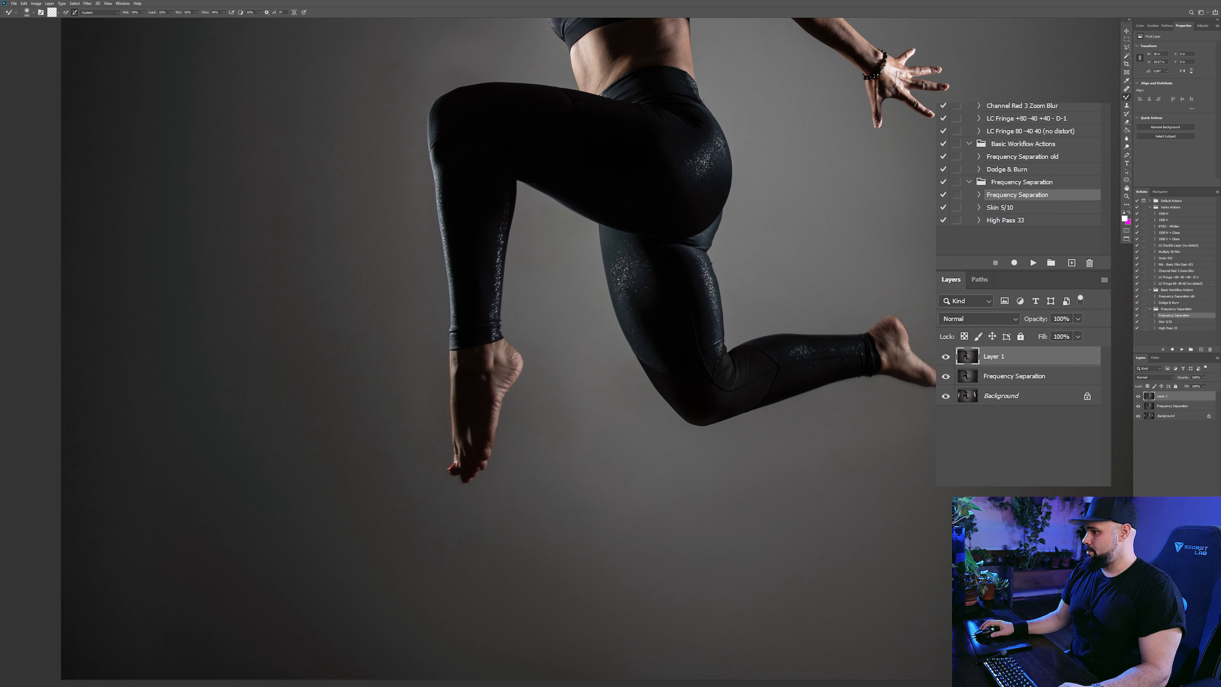
left_click(1172, 683)
Step: Set up the standard Brush tool at a small size for masking closely around the front foot
key("ctrl+space")
left_click_drag(476, 429, 538, 427)
left_click_drag(450, 407, 632, 401)
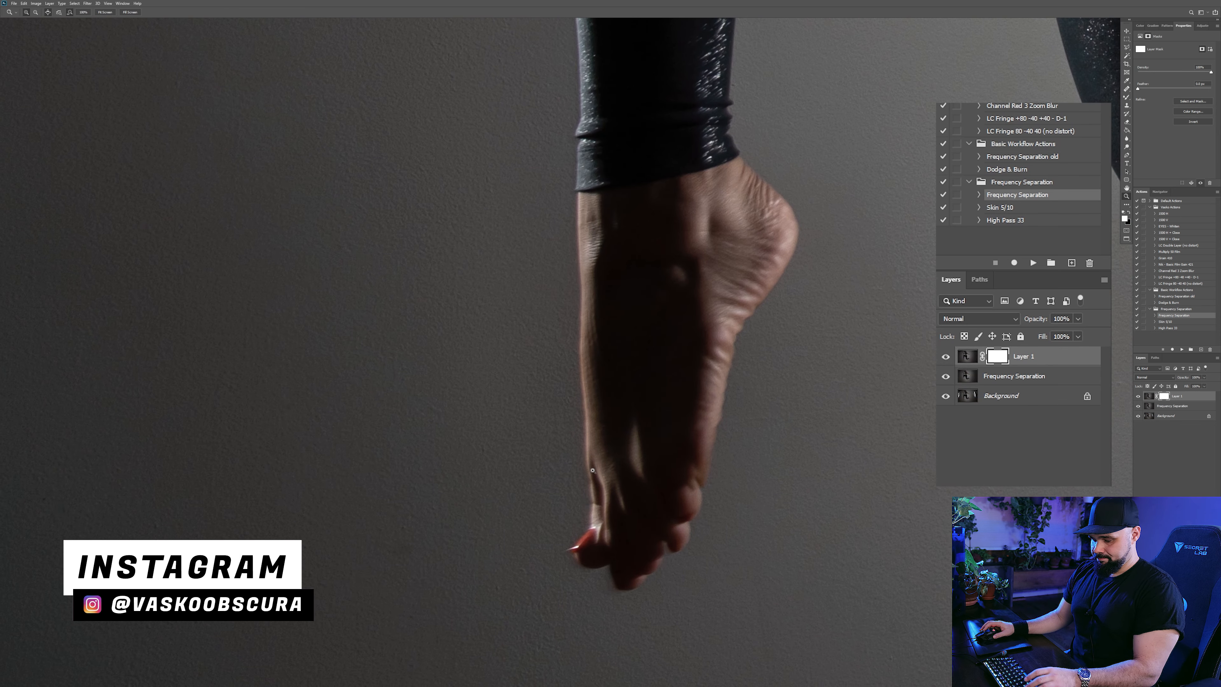
left_click_drag(485, 570, 491, 569)
key("bracketleft")
key("bracketleft")
key("bracketleft")
key("bracketleft")
key("bracketleft")
key("bracketleft")
key("bracketleft")
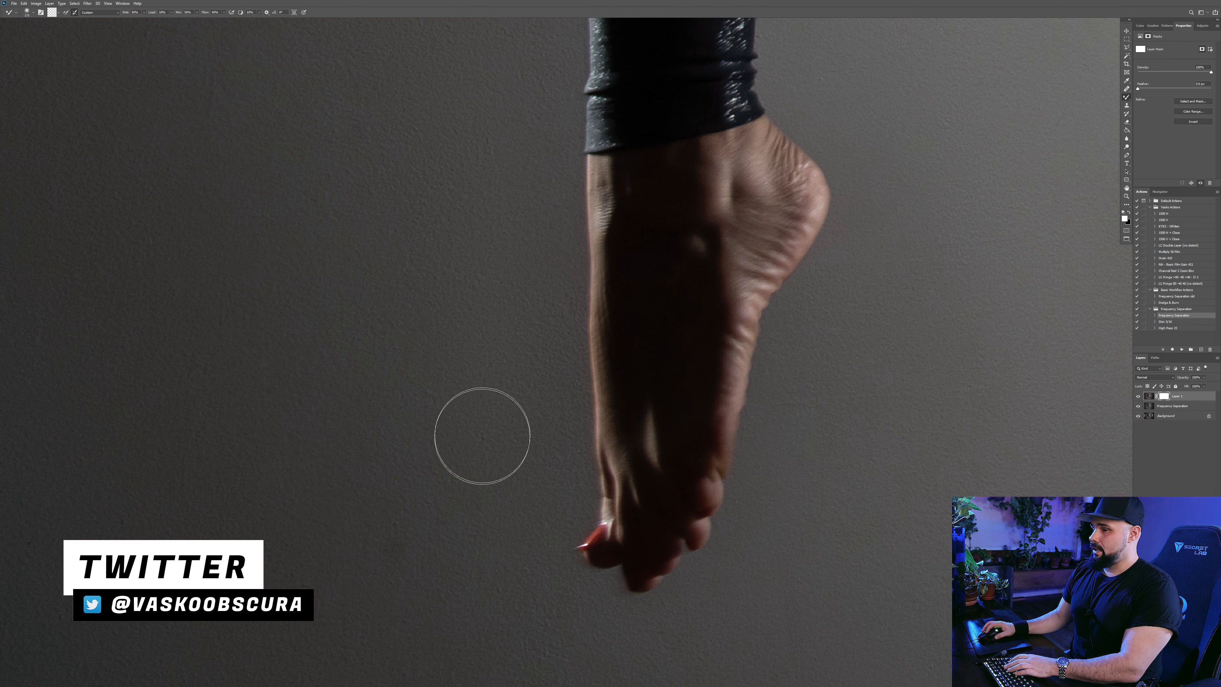
right_click(1129, 98)
left_click(1152, 98)
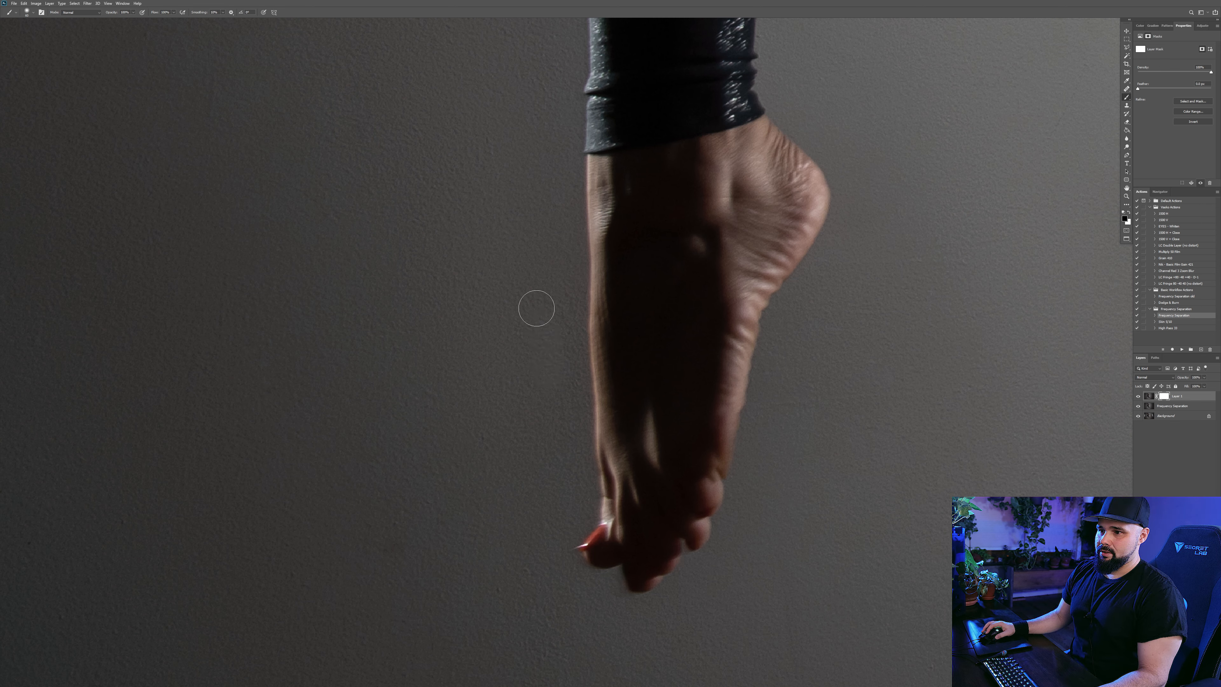
Step: Paint black on Layer 1's mask over the wall along the instep edge of the front foot, from trouser cuff to toes
left_click_drag(559, 346, 556, 341)
key("x")
key("x")
left_click_drag(553, 342, 559, 293)
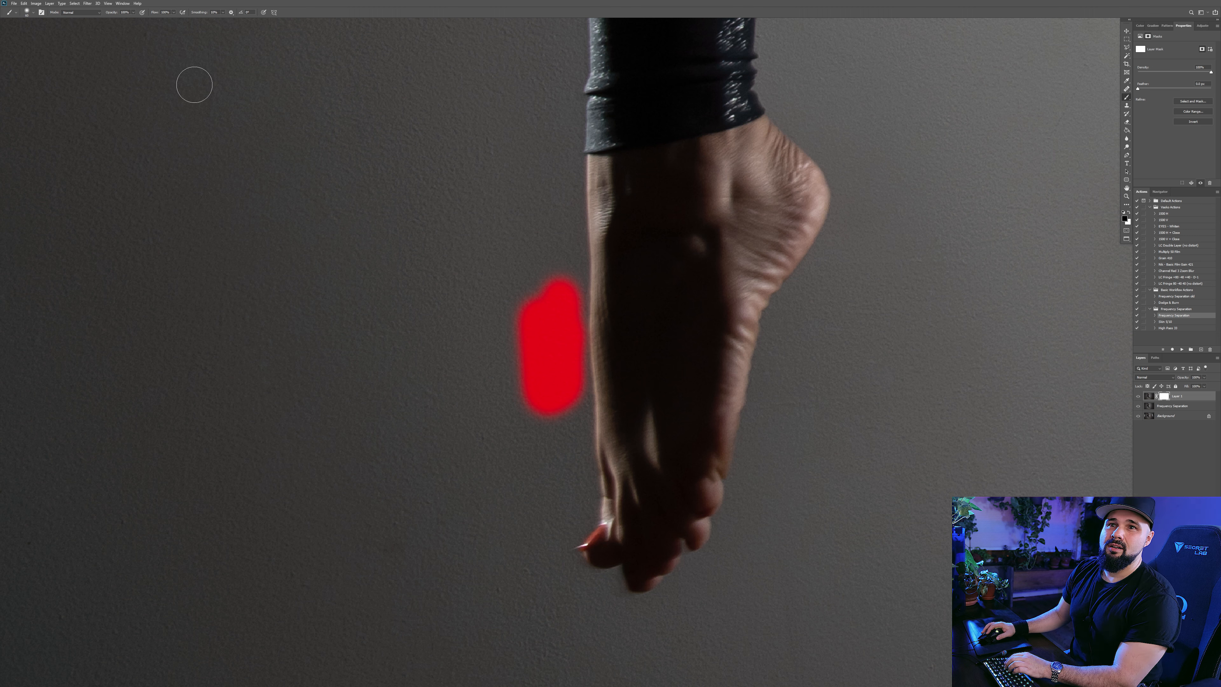
left_click(28, 11)
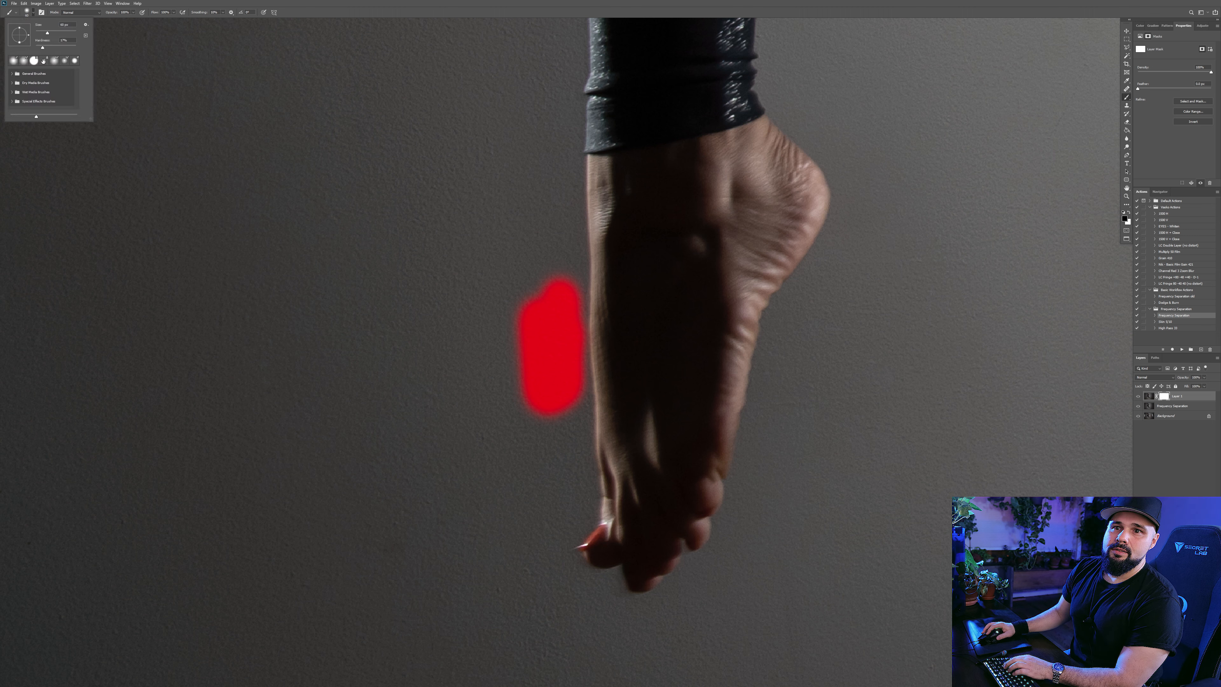
mouse_move(520, 291)
left_mouse_down()
mouse_move(523, 279)
mouse_move(543, 278)
mouse_move(558, 320)
left_mouse_up()
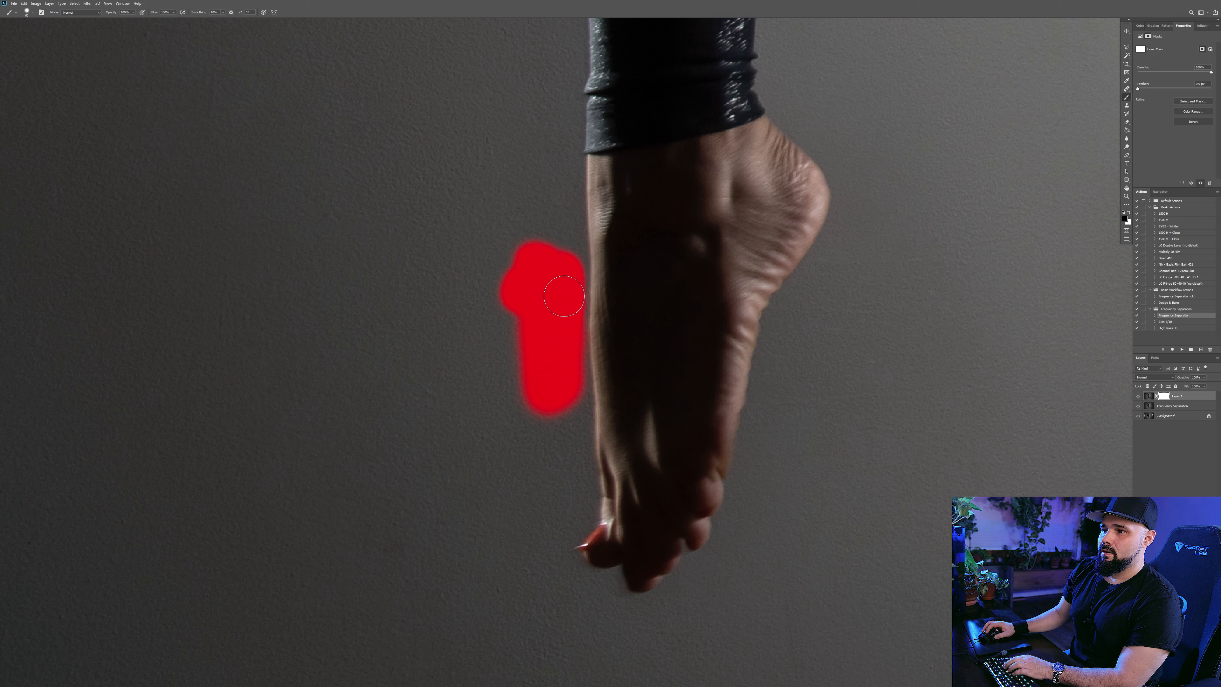
left_click_drag(561, 242, 564, 269)
mouse_move(565, 178)
left_mouse_down()
mouse_move(565, 211)
mouse_move(557, 152)
mouse_move(541, 225)
mouse_move(530, 180)
mouse_move(563, 299)
left_mouse_up()
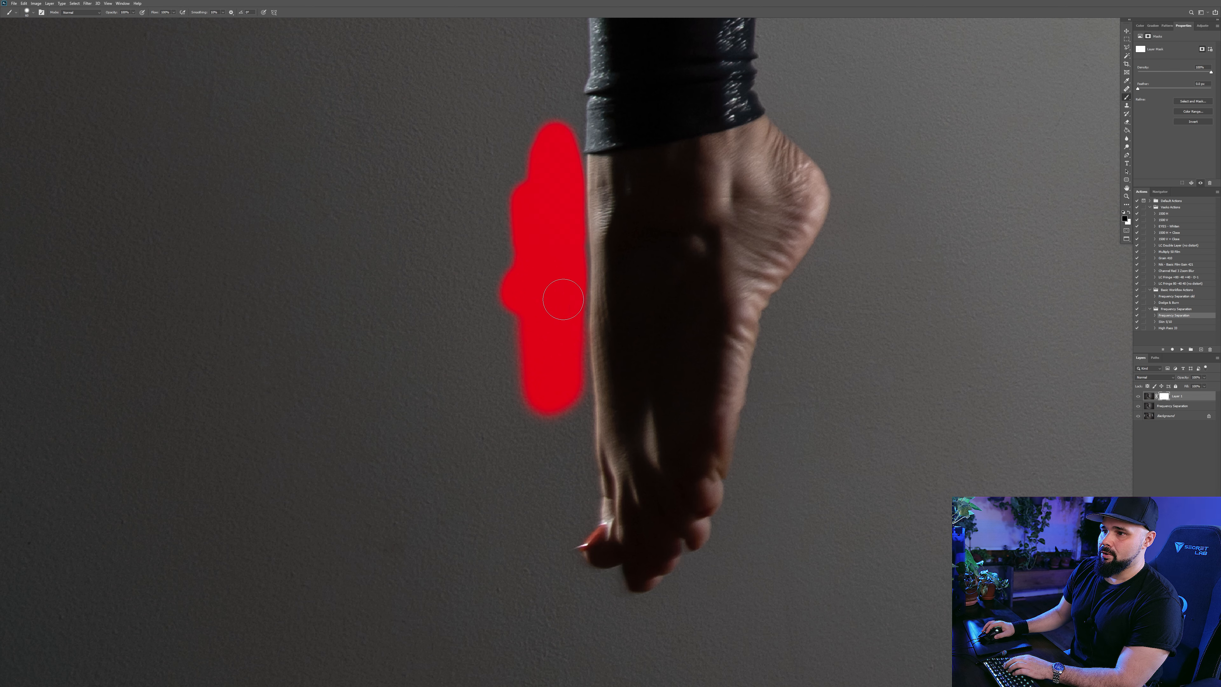
left_click_drag(565, 380, 574, 509)
Step: Continue the black mask around the tips of the toes and up the sole side of the foot
scroll(472, 433, "up", 1)
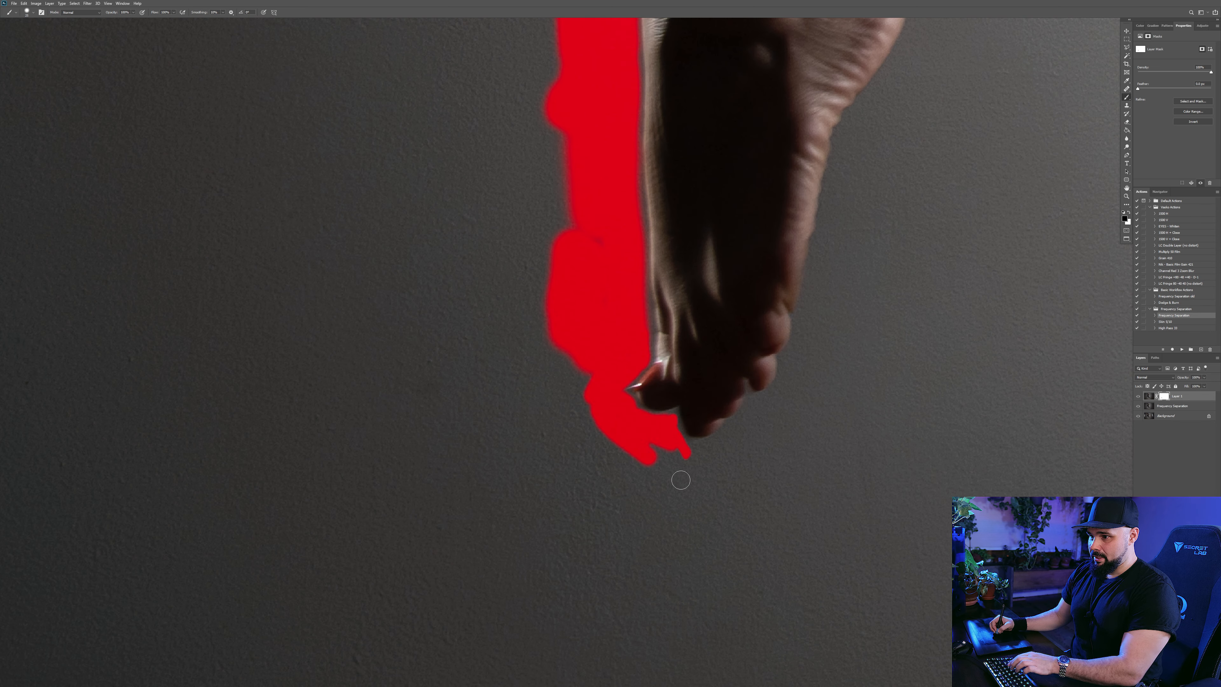
mouse_move(681, 480)
left_mouse_down()
mouse_move(662, 450)
mouse_move(672, 459)
left_mouse_up()
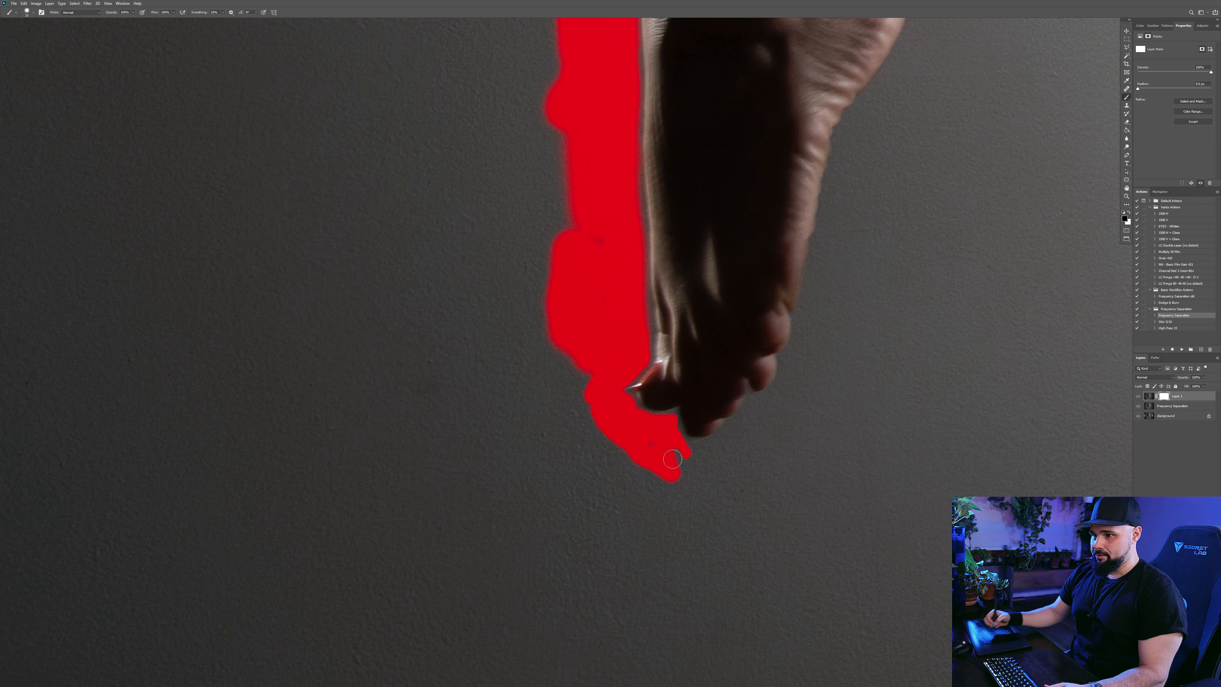
left_click_drag(683, 463, 671, 438)
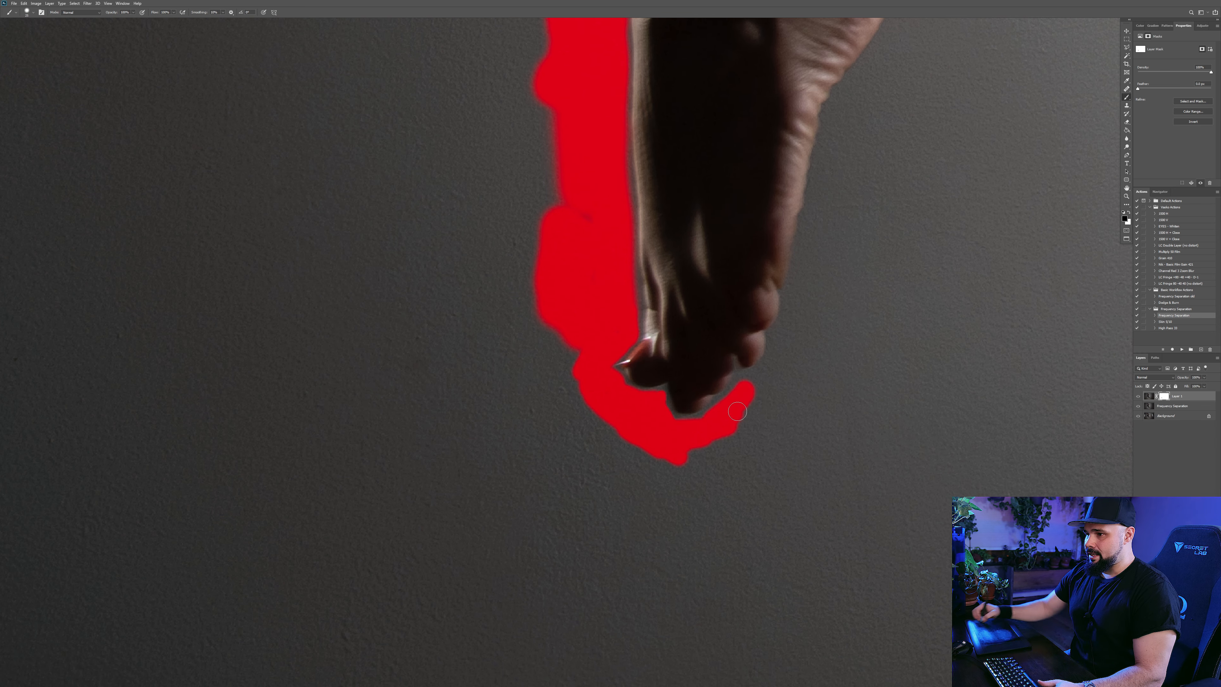
left_click_drag(741, 395, 750, 381)
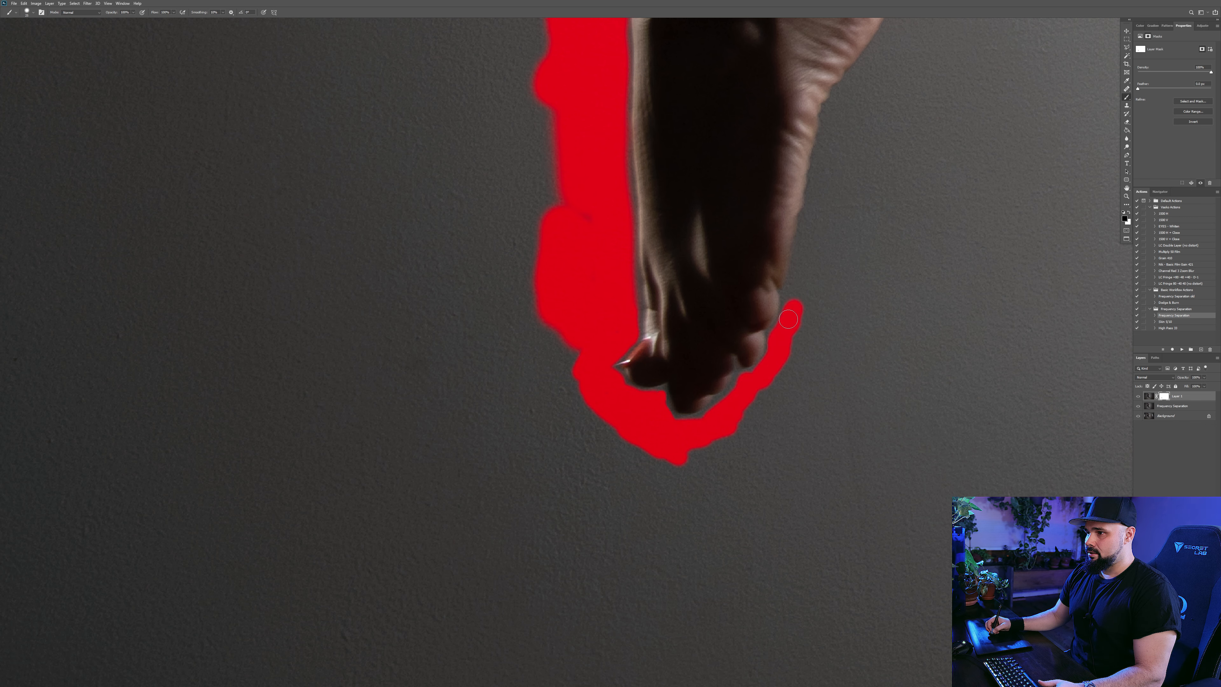
left_click_drag(793, 307, 724, 442)
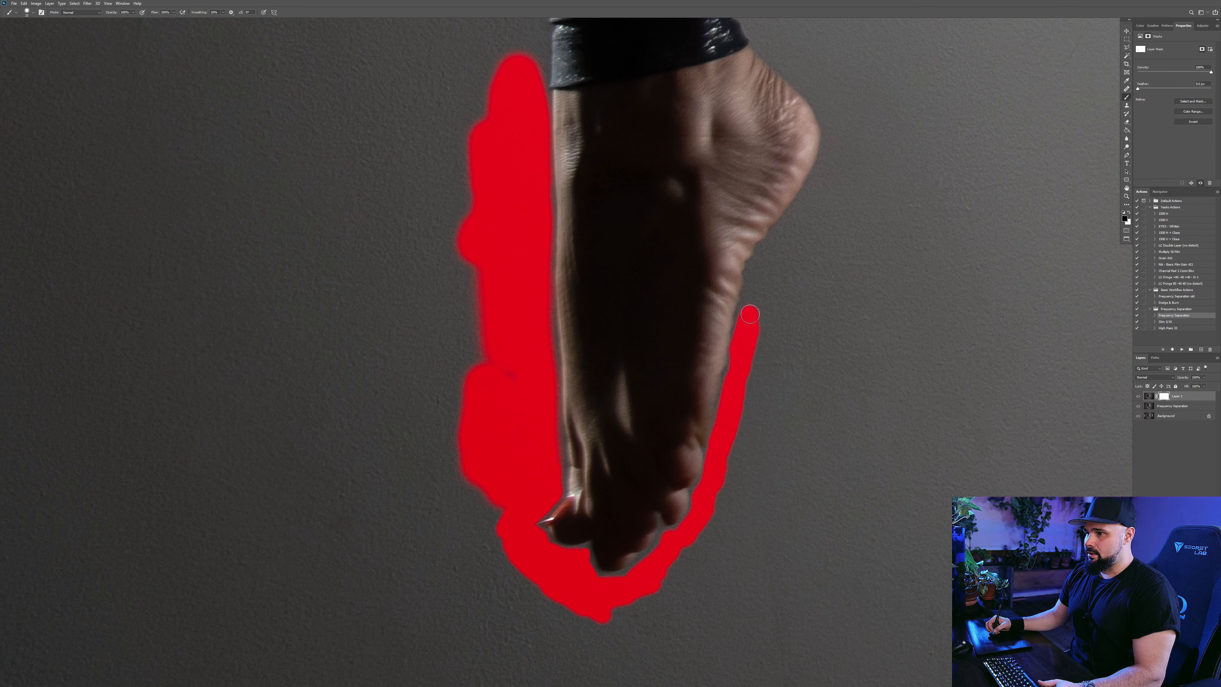
Step: Mask the wall closely around the heel and up to the trouser cuff with black
left_click_drag(774, 248, 714, 413)
left_click_drag(714, 415, 774, 301)
mouse_move(752, 247)
left_mouse_down()
mouse_move(783, 334)
mouse_move(768, 320)
left_mouse_up()
left_click_drag(728, 283, 722, 264)
mouse_move(723, 264)
left_mouse_down()
mouse_move(722, 377)
mouse_move(731, 265)
left_mouse_up()
left_click_drag(743, 214, 711, 391)
left_click_drag(703, 451, 714, 332)
left_click_drag(709, 385, 737, 187)
Step: Extend the black mask along both edges of the front leg's calf up toward the knee
mouse_move(465, 609)
left_mouse_down()
mouse_move(610, 552)
mouse_move(627, 415)
mouse_move(646, 558)
left_mouse_up()
left_click_drag(645, 553, 622, 410)
left_click_drag(633, 485, 607, 315)
left_click_drag(601, 233, 610, 325)
left_click_drag(623, 389, 601, 284)
Step: Outline a large closed area of wall around the front lower leg on the mask and fill it with black
key("ctrl+minus")
key("ctrl+minus")
key("ctrl+0")
mouse_move(607, 338)
left_mouse_down()
mouse_move(481, 573)
mouse_move(590, 663)
left_mouse_up()
mouse_move(676, 354)
left_mouse_down()
mouse_move(757, 572)
mouse_move(592, 664)
left_mouse_up()
key("g")
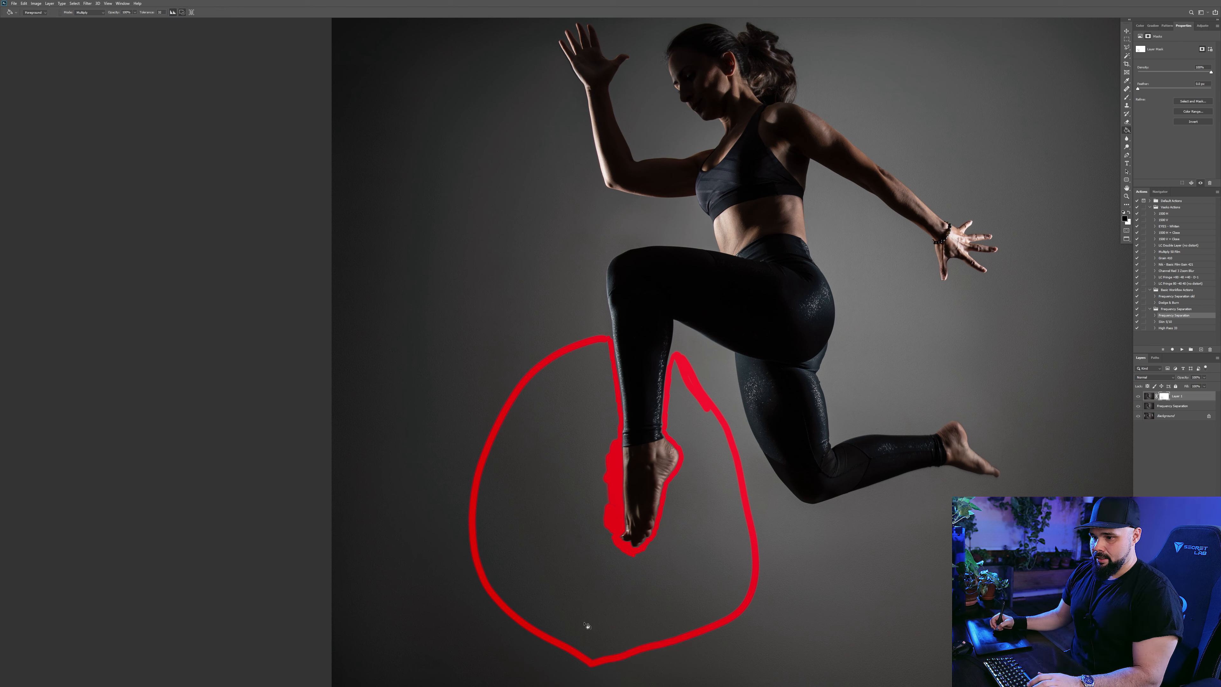
left_click(586, 625)
key("b")
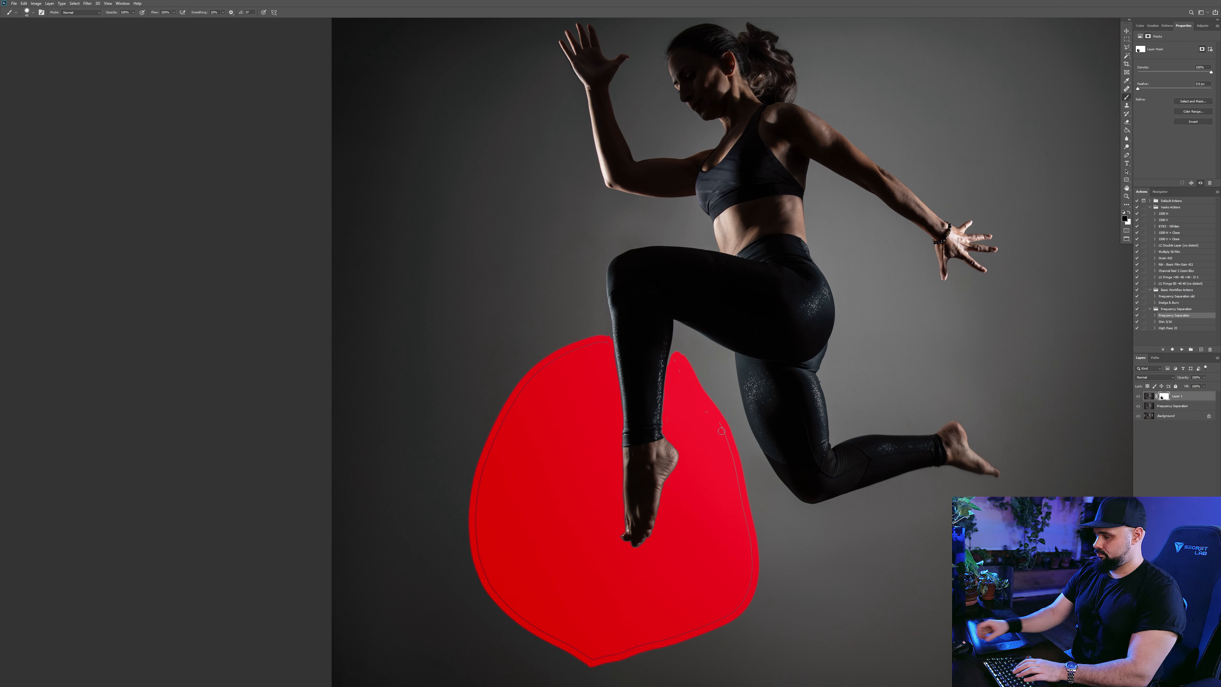
Step: Hide the red mask overlay and paint black over the lower wall on the mask with a much larger brush, reducing its opacity to 30% and 10%
key("backslash")
left_click_drag(777, 491, 762, 382)
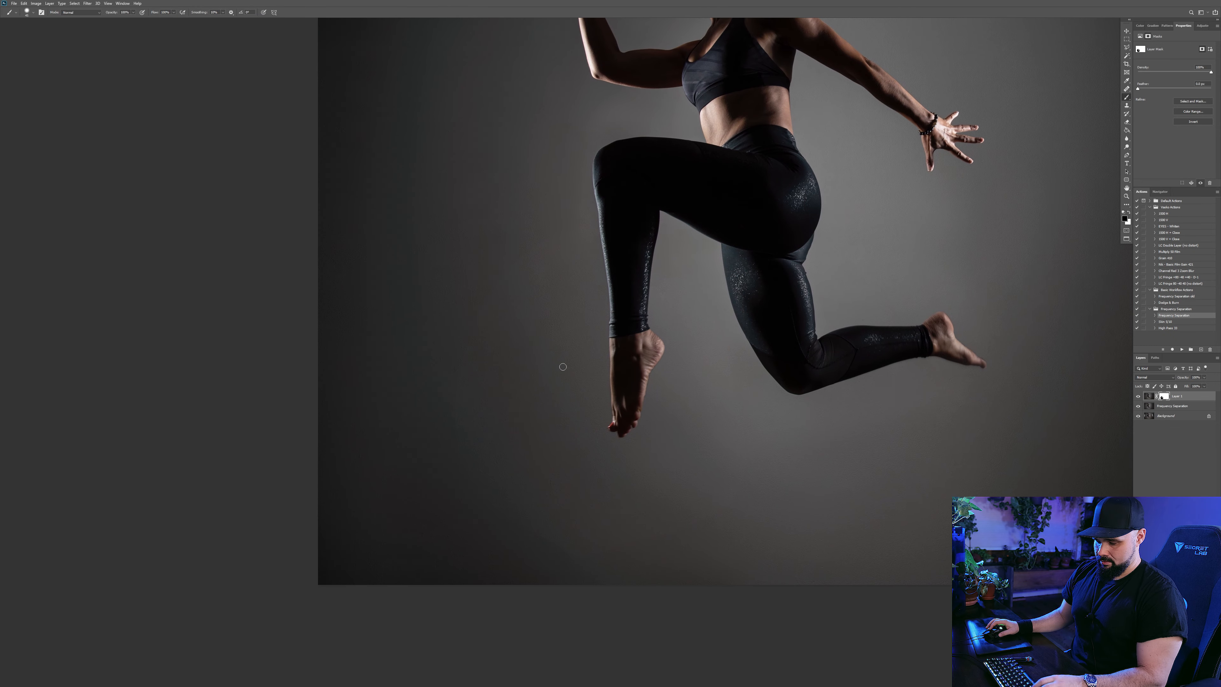
key("bracketright")
key("bracketright")
key("bracketright")
key("bracketright")
key("bracketright")
key("bracketright")
key("bracketright")
key("bracketright")
key("bracketright")
key("bracketright")
key("bracketright")
key("bracketright")
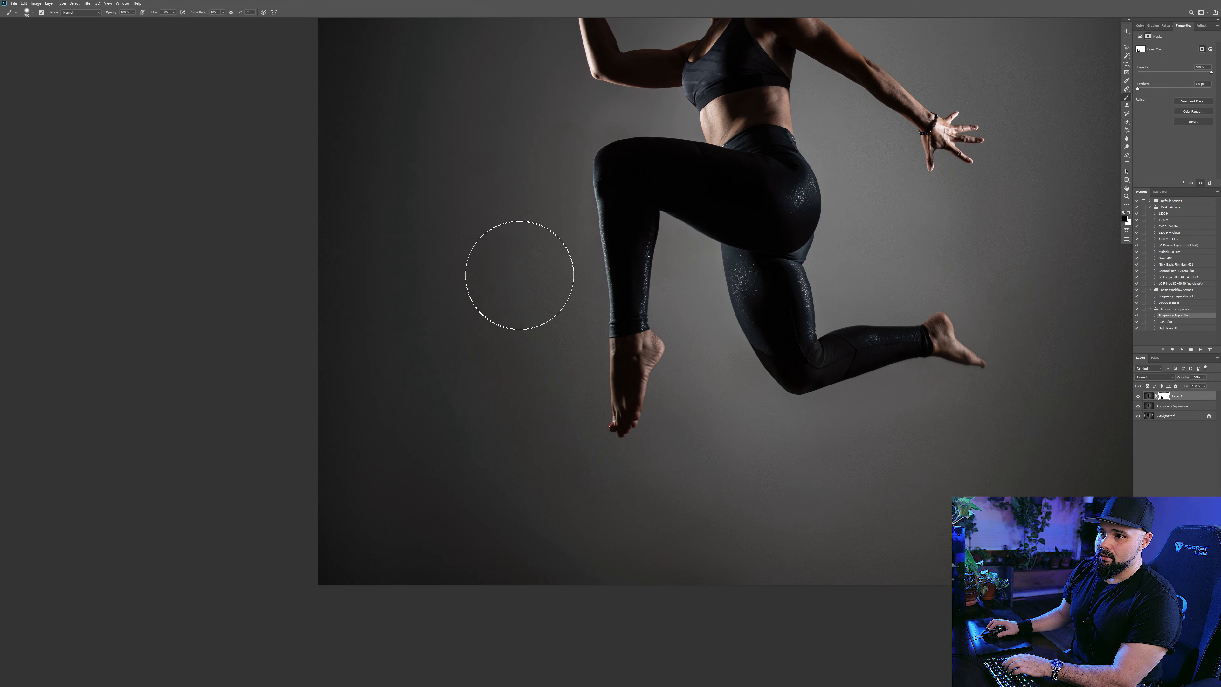
mouse_move(524, 249)
left_mouse_down()
mouse_move(479, 264)
mouse_move(449, 437)
mouse_move(453, 487)
left_mouse_up()
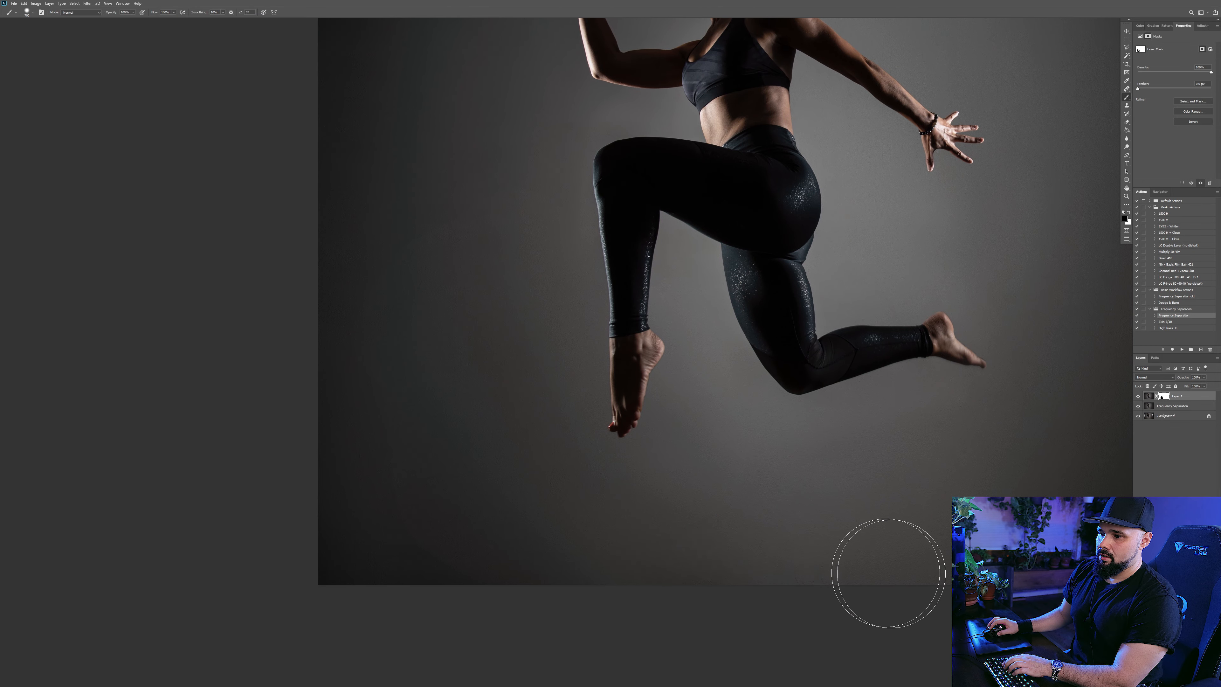
key("3")
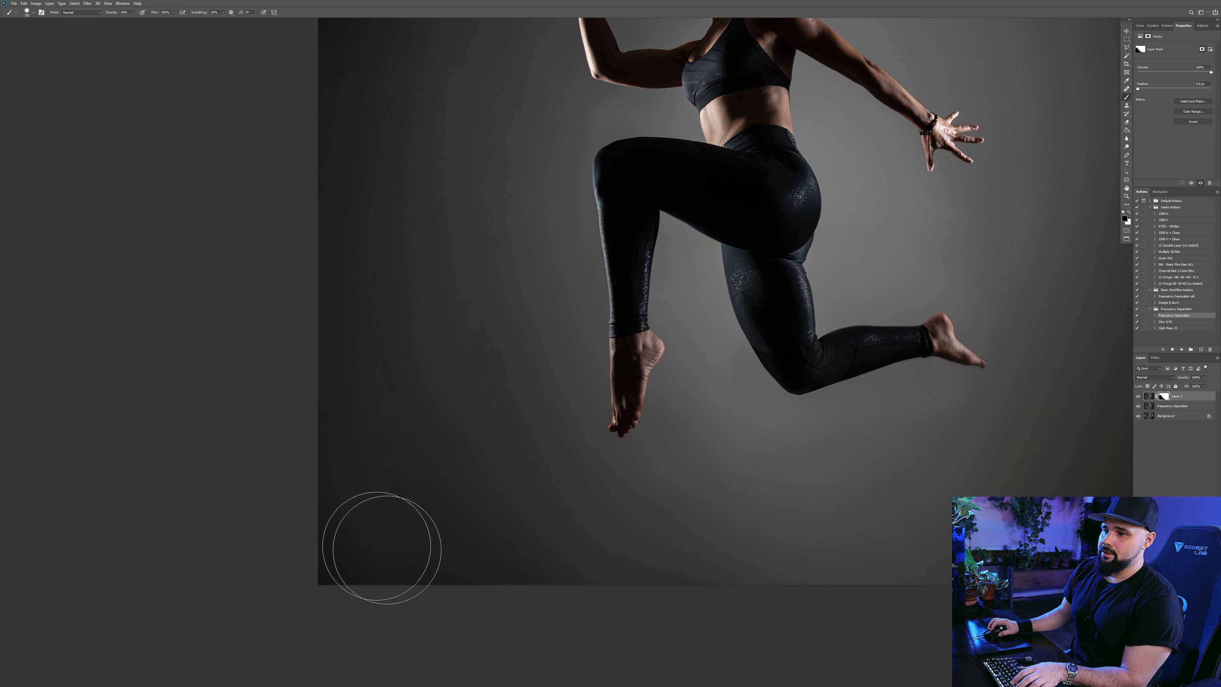
key("1")
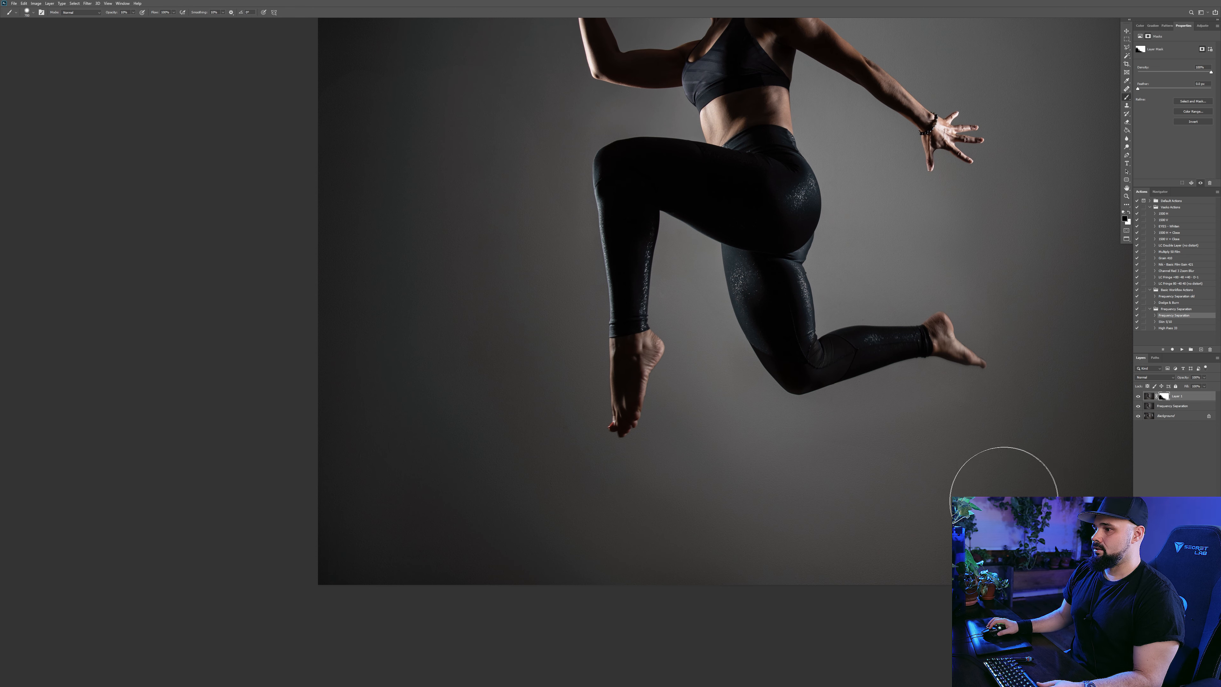
Step: Compare the wall around the front leg with Layer 1 and the Frequency Separation layer shown and hidden
left_click(1138, 407)
left_click(1138, 407)
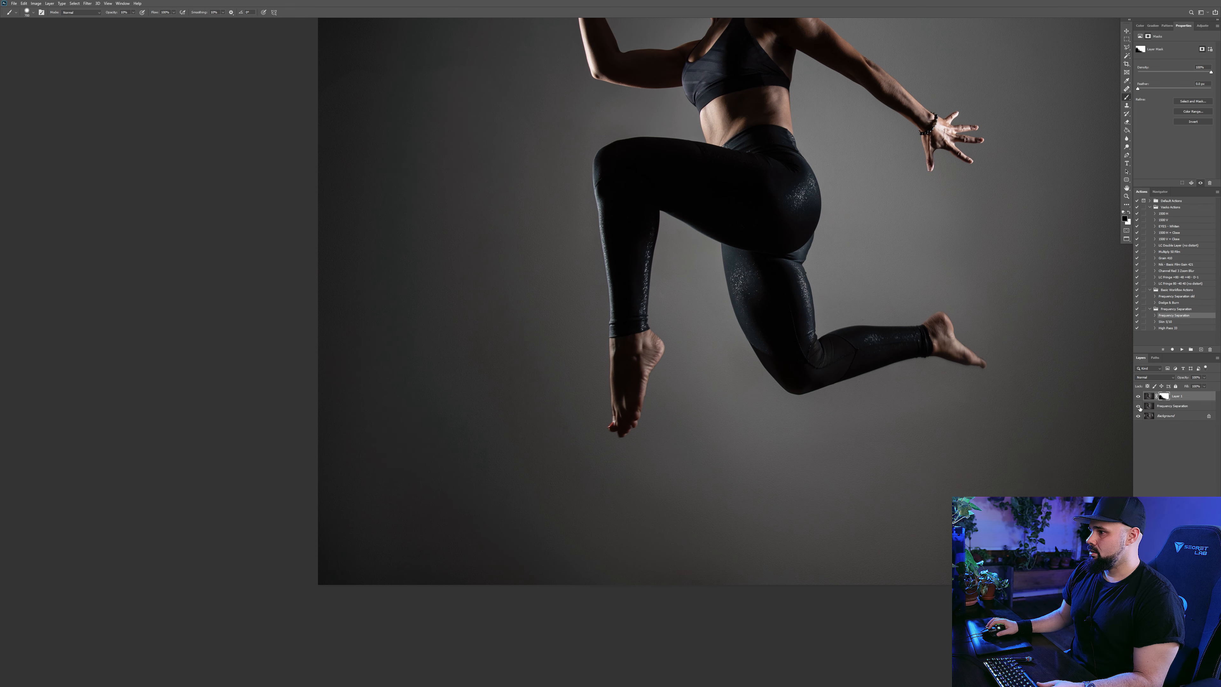
left_click(1138, 396)
left_click(1138, 397)
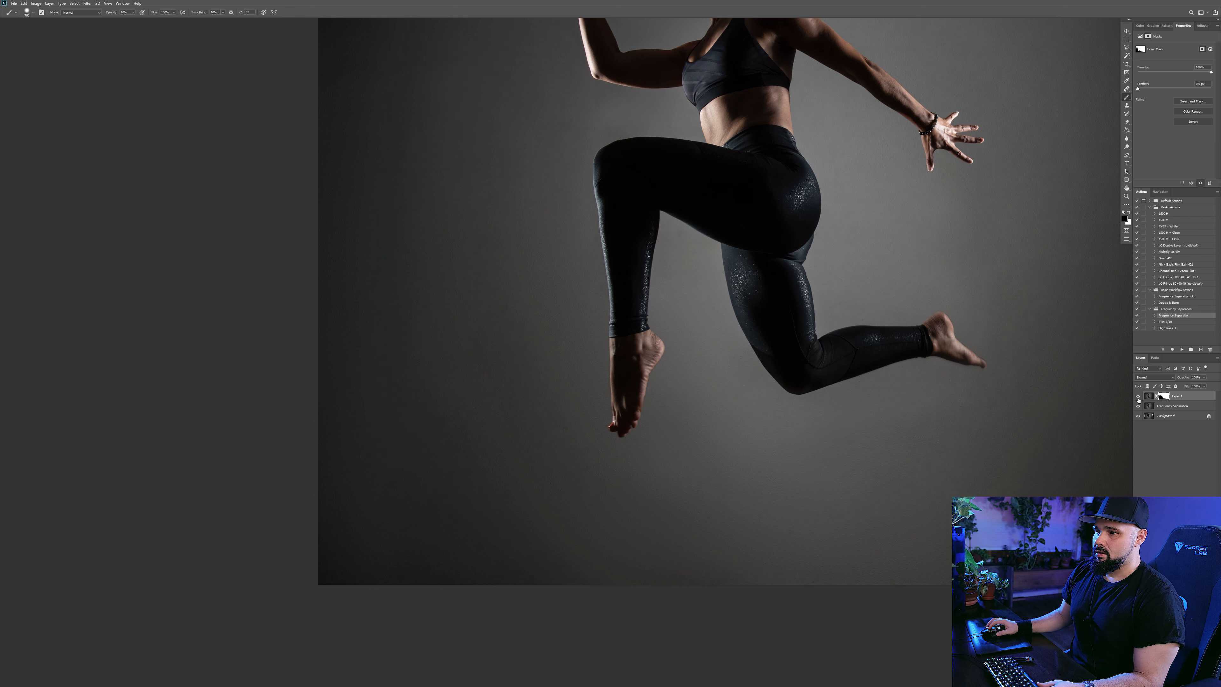
left_click(1137, 397)
left_click(1138, 396)
key("z")
left_click(654, 353)
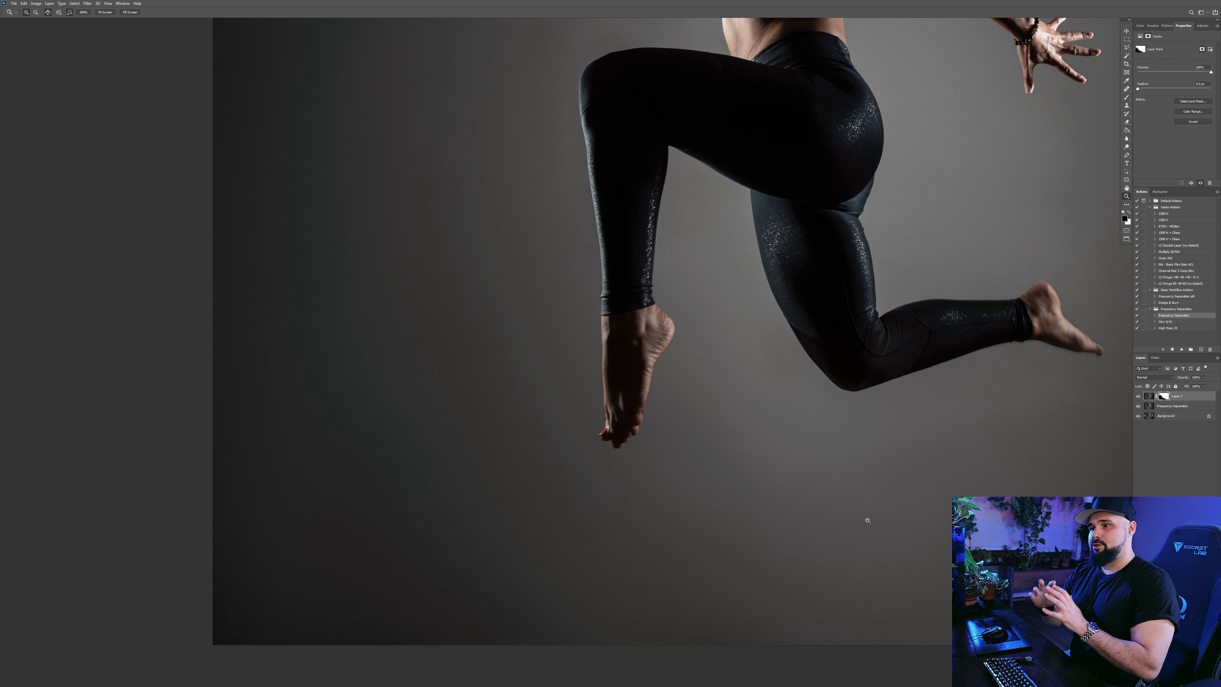
Step: Merge the masked Layer 1 down into the Frequency Separation layer
key("ctrl+minus")
key("ctrl+minus")
key("ctrl+minus")
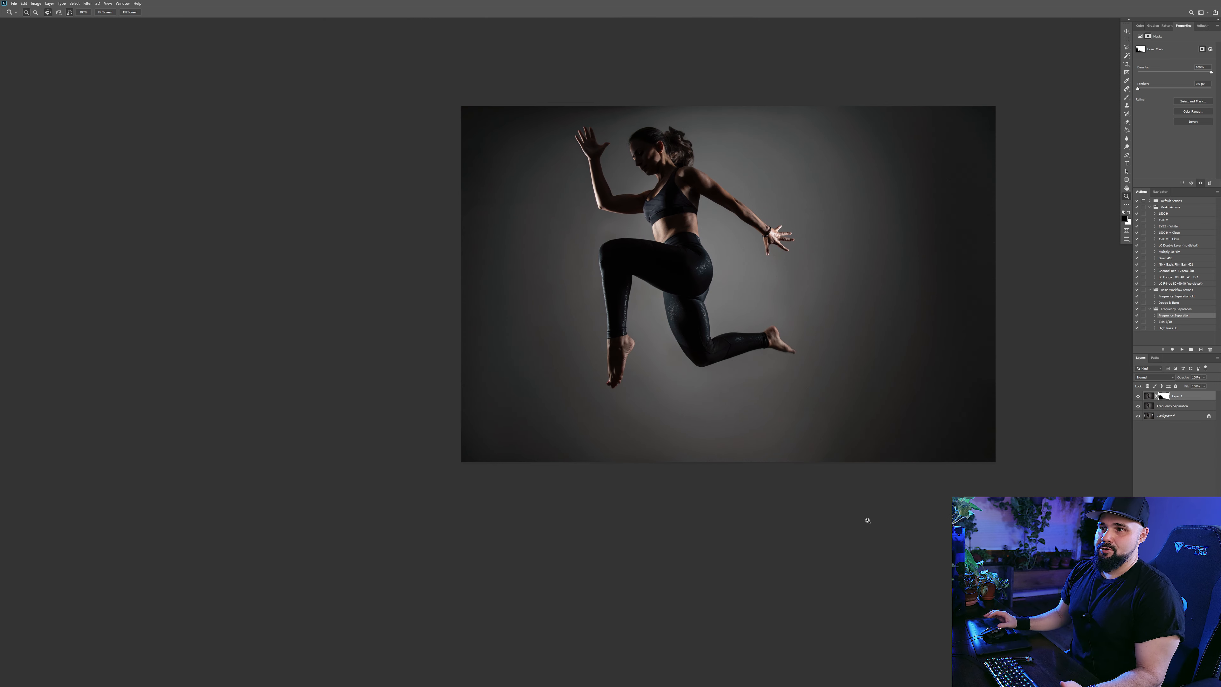
key("Delete")
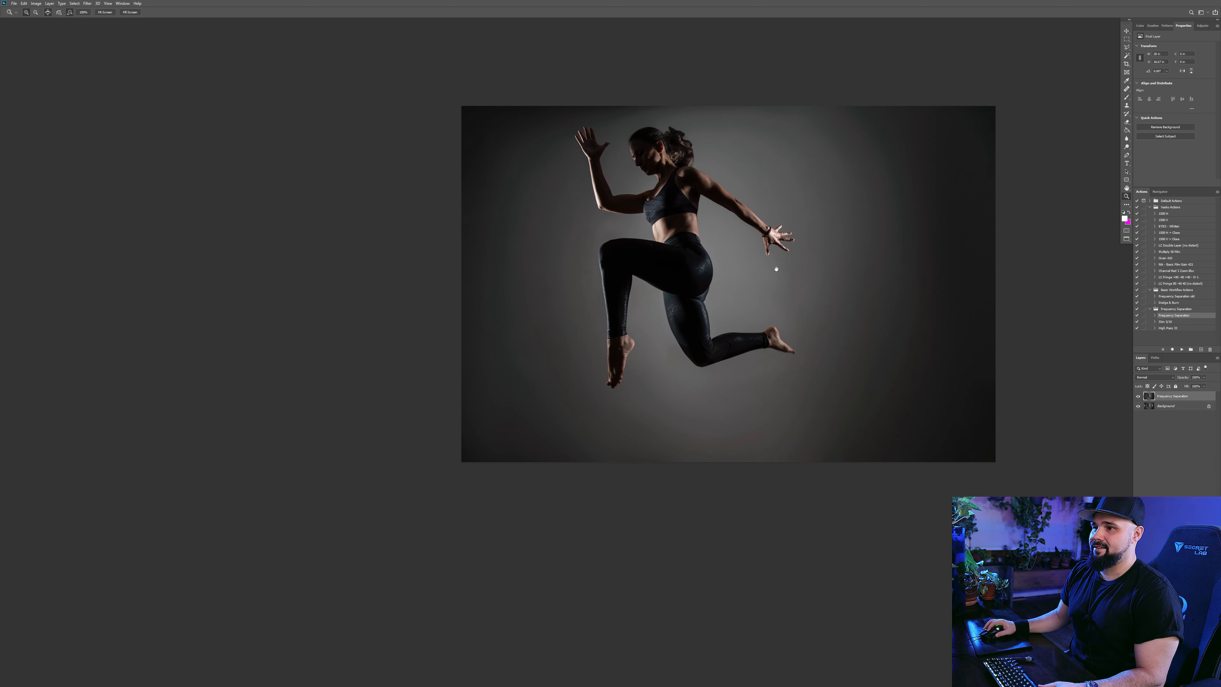
Step: Fit the whole photo in view and compare the retouched Frequency Separation layer with the original background photo
left_click_drag(787, 166, 753, 226)
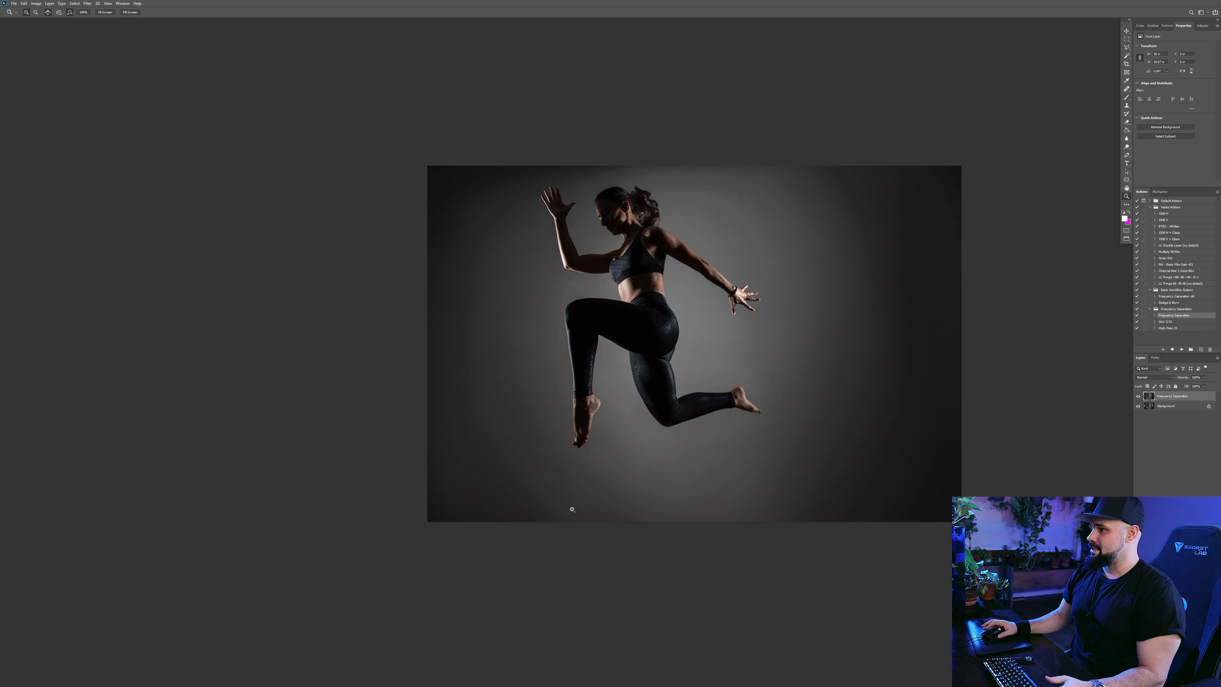
double_click(1127, 195)
double_click(1126, 189)
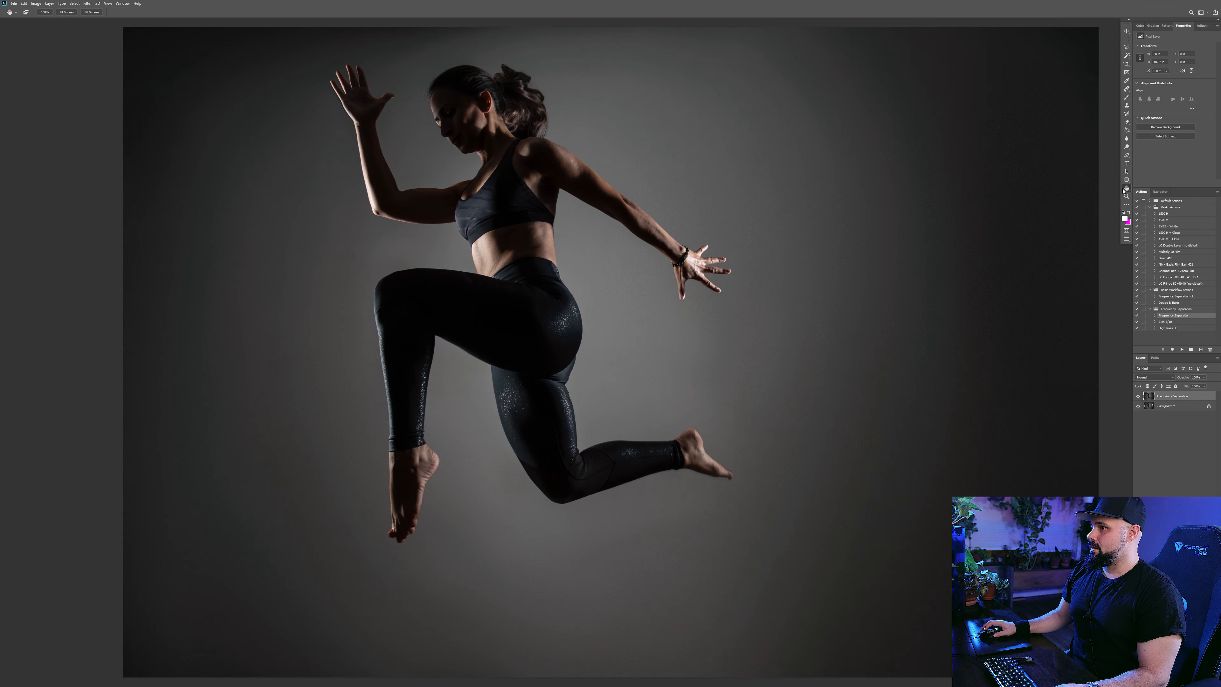
left_click(1139, 397)
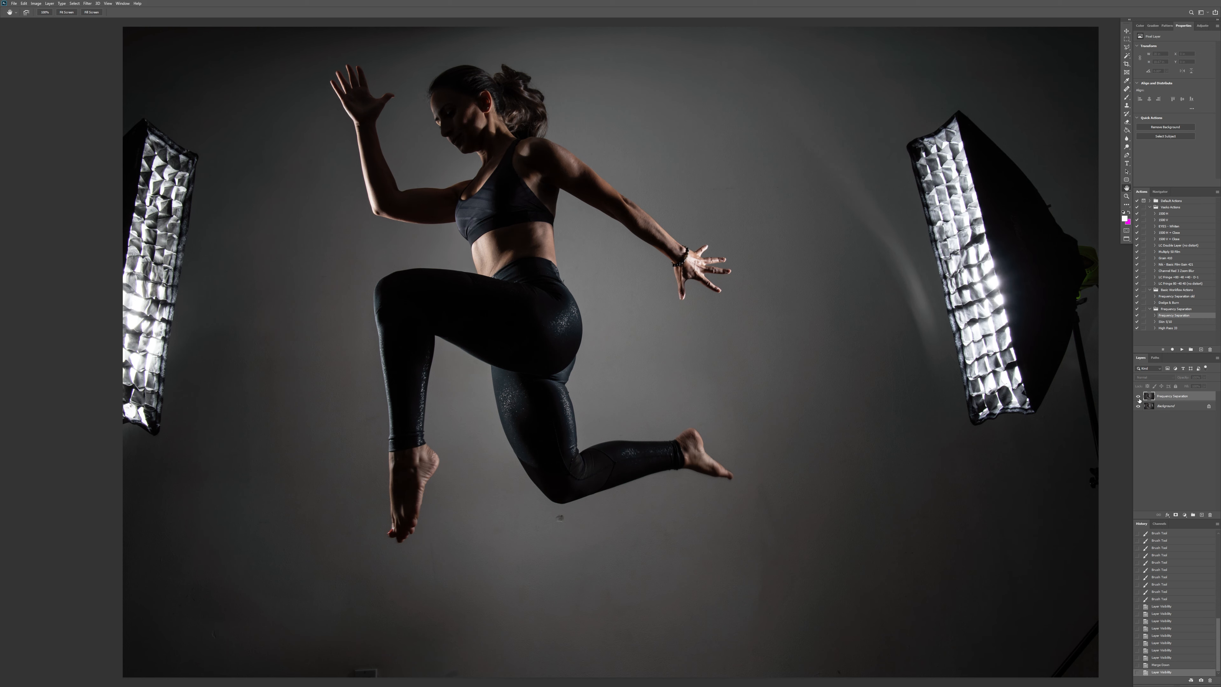
left_click(1139, 397)
left_click(1139, 397)
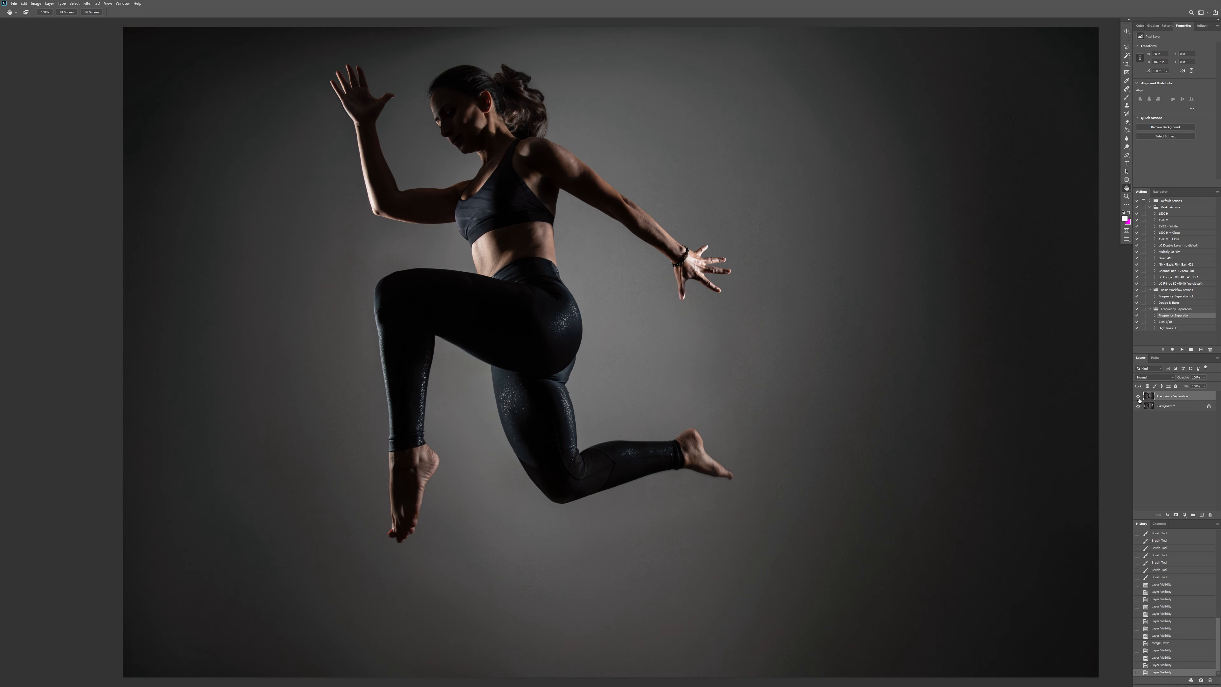
left_click(1139, 396)
left_click(1138, 397)
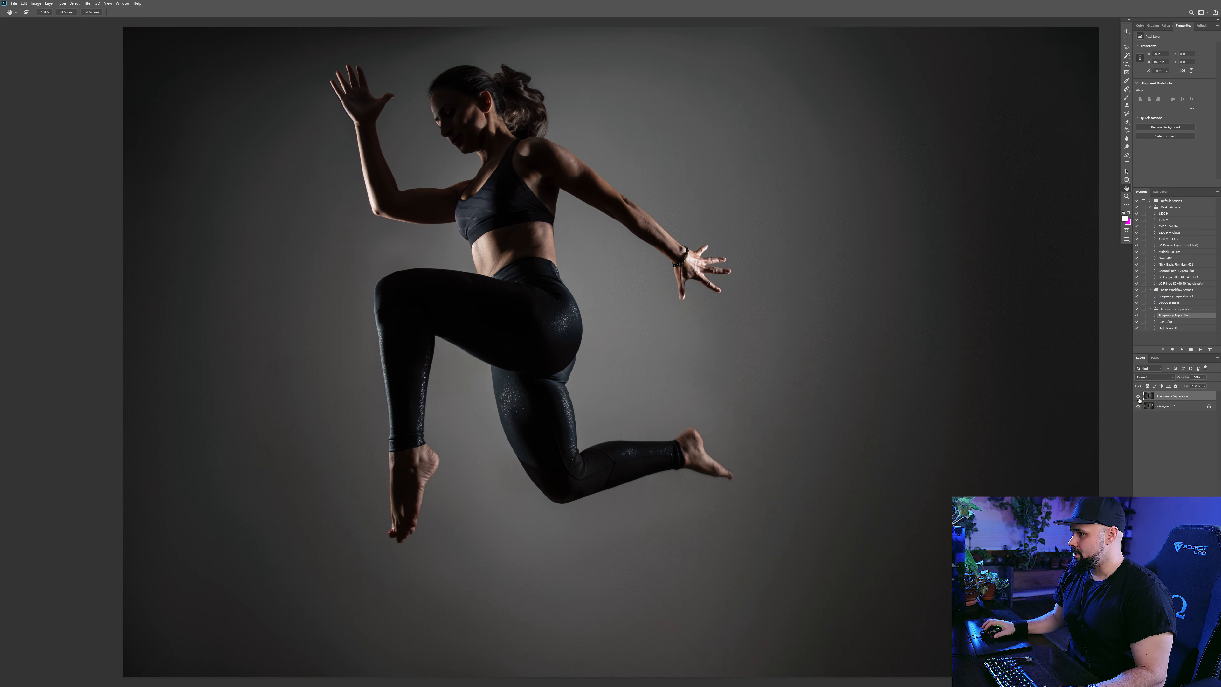
left_click(1139, 398)
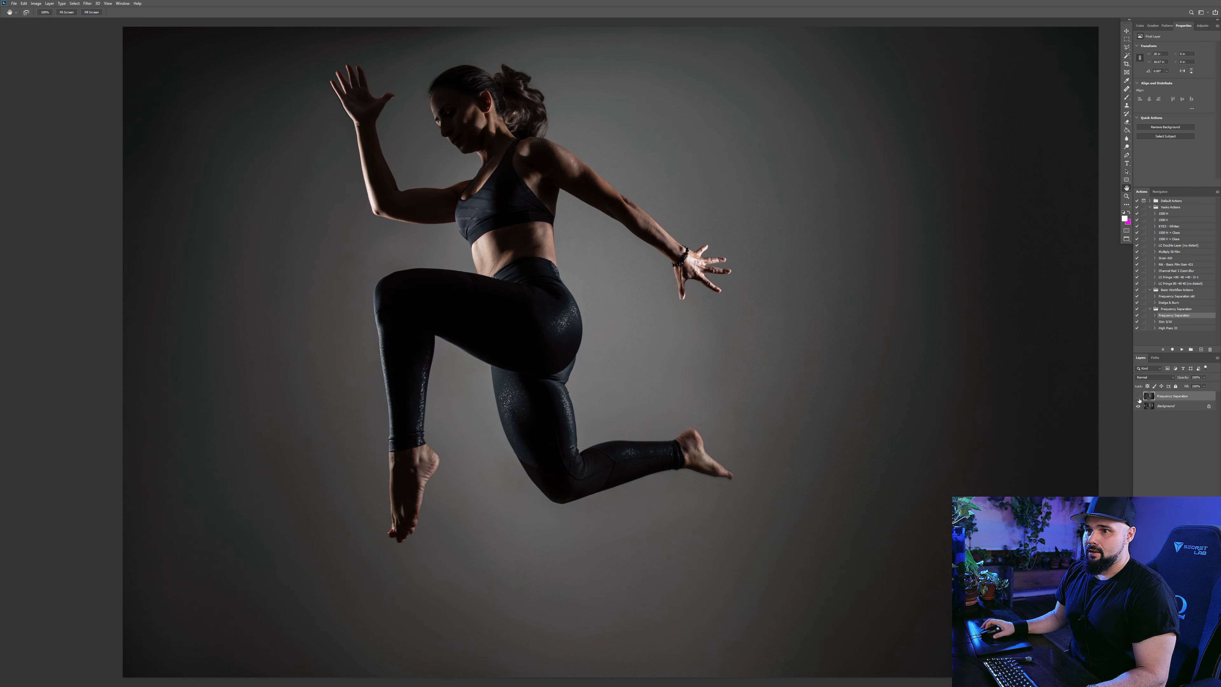